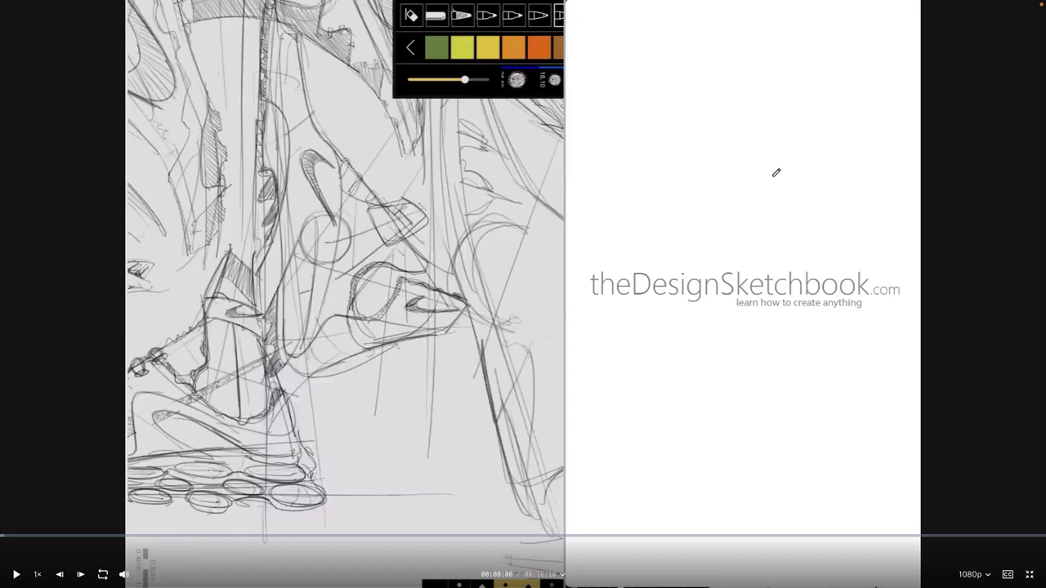
Pause the video at the green shoe last, draw an arrow from it to the shoe sketch and label it "Template" in a box.
click(17, 574)
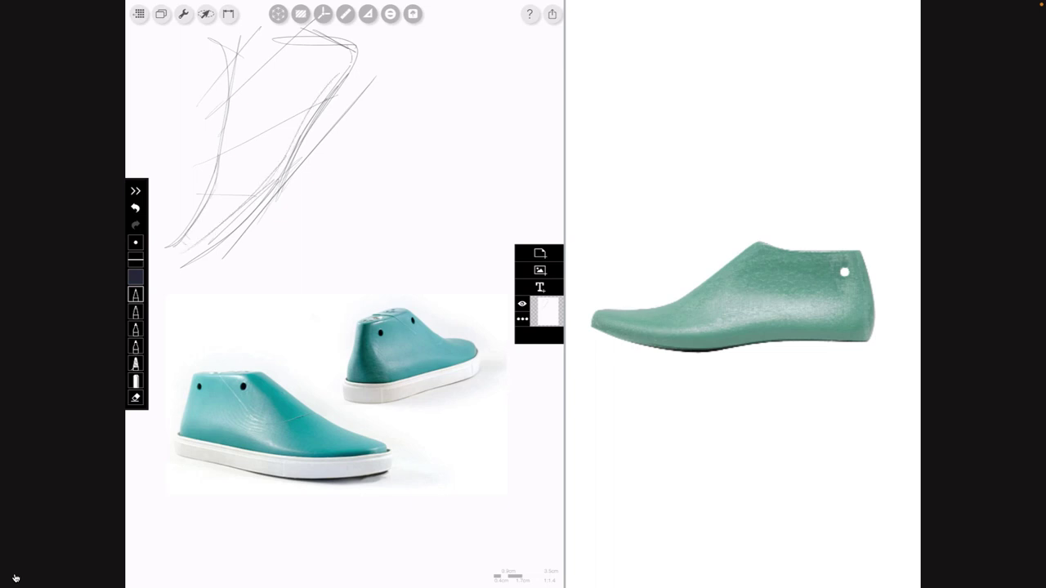
click(15, 577)
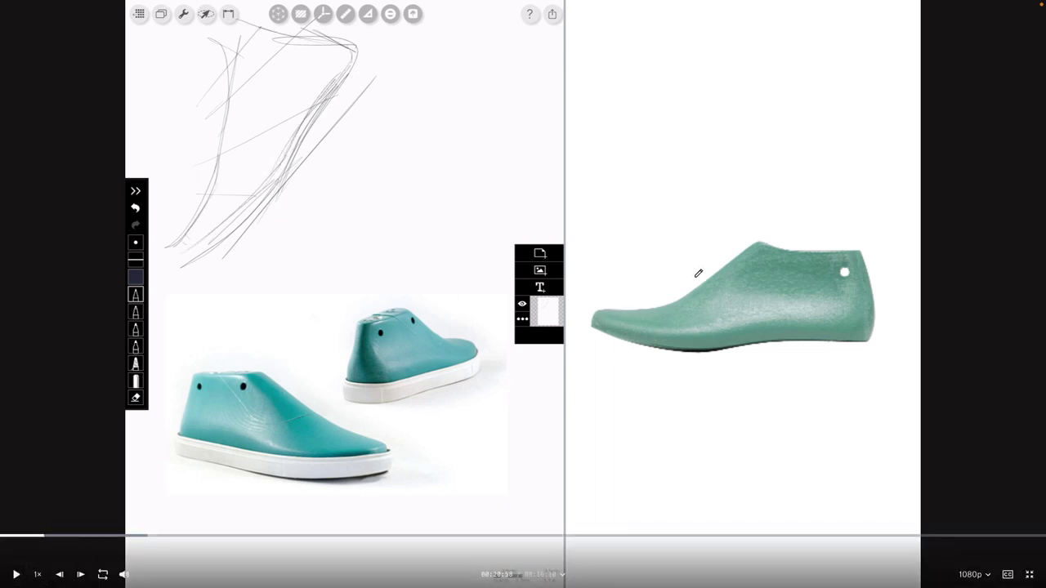
mouse_move(697, 276)
mouse_down()
mouse_move(632, 173)
mouse_move(421, 120)
mouse_up()
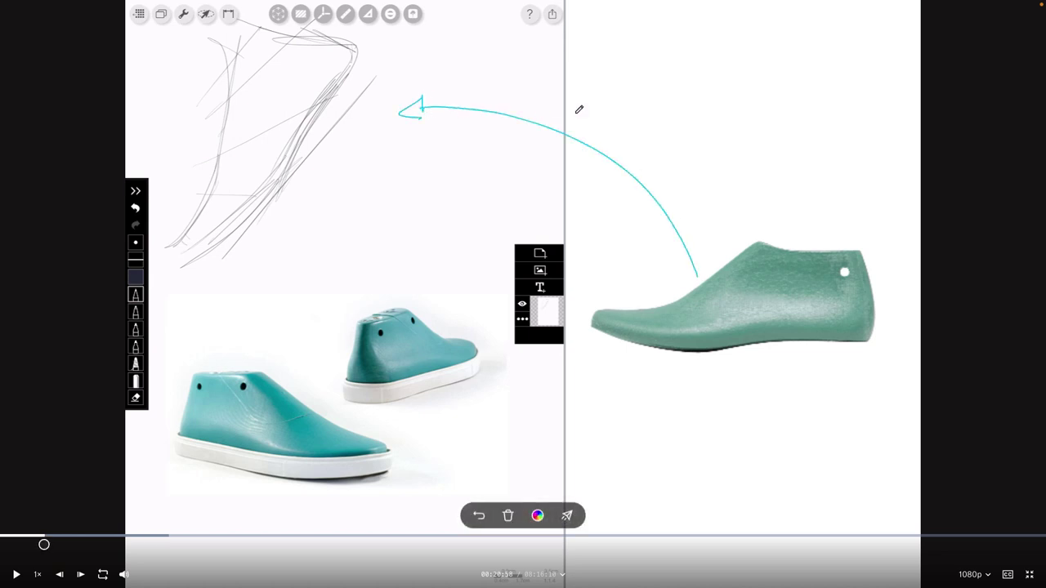
mouse_move(595, 116)
mouse_down()
mouse_move(582, 124)
mouse_move(680, 186)
mouse_up()
mouse_move(573, 131)
mouse_down()
mouse_move(582, 100)
mouse_move(702, 140)
mouse_move(701, 189)
mouse_move(711, 181)
mouse_move(663, 121)
mouse_move(578, 98)
mouse_move(565, 128)
mouse_up()
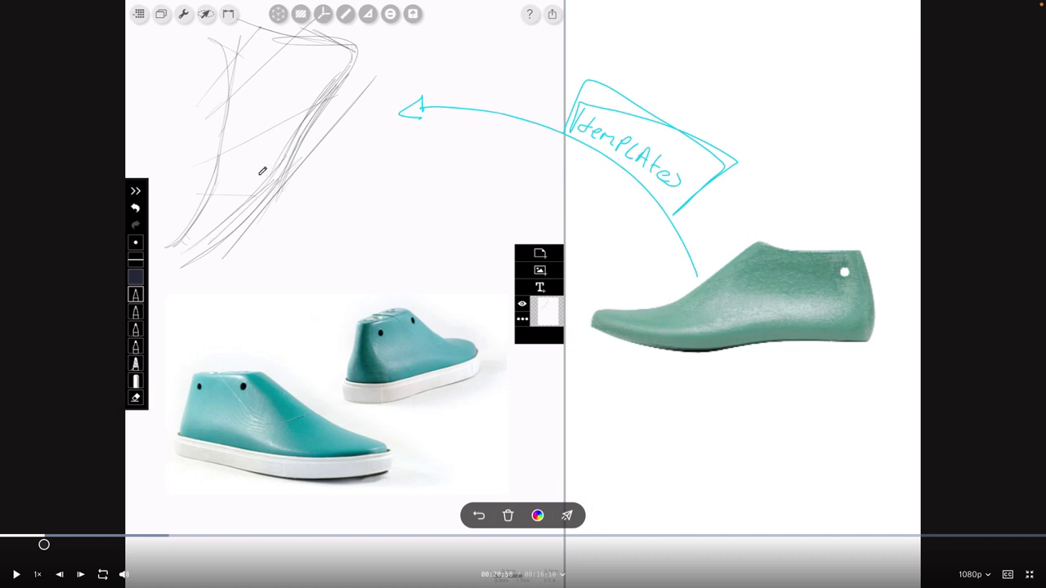
Trace the toe, quarter, throat, heel and sole lines over the pencil shoe sketch.
mouse_move(183, 242)
mouse_down()
mouse_move(230, 193)
mouse_move(287, 167)
mouse_up()
mouse_move(325, 36)
mouse_down()
mouse_move(324, 102)
mouse_move(330, 38)
mouse_up()
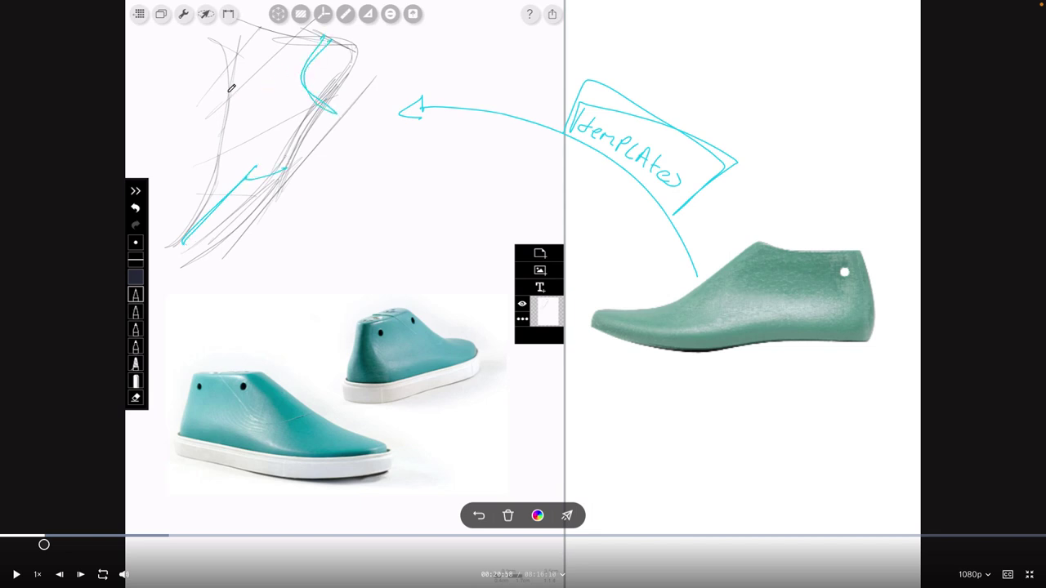
mouse_move(232, 88)
mouse_down()
mouse_move(173, 237)
mouse_move(214, 174)
mouse_move(232, 176)
mouse_move(250, 89)
mouse_move(247, 177)
mouse_up()
drag(253, 175, 318, 51)
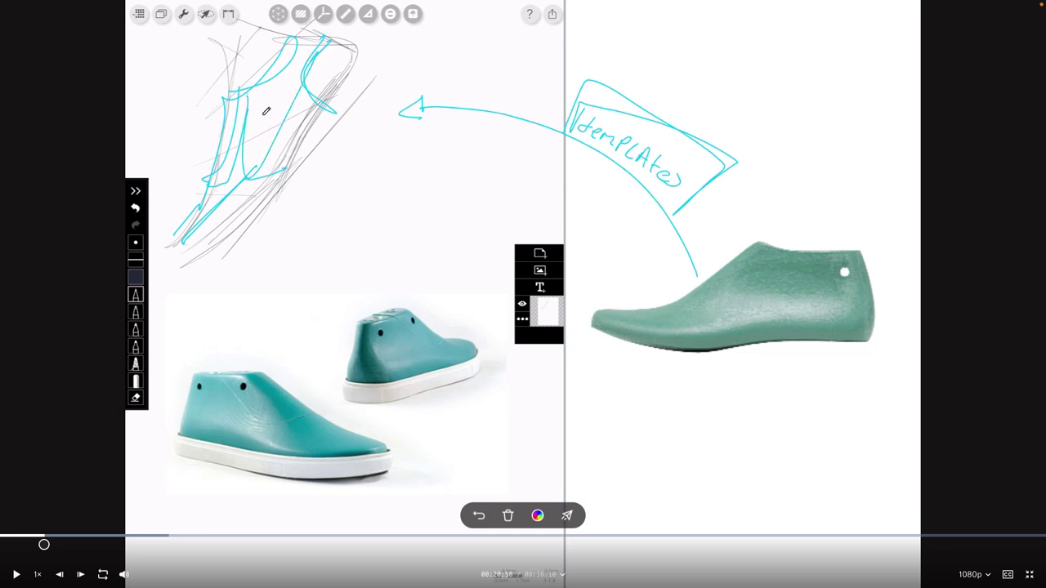
mouse_move(246, 106)
mouse_down()
mouse_move(263, 137)
mouse_move(307, 64)
mouse_move(299, 82)
mouse_up()
drag(322, 35, 308, 60)
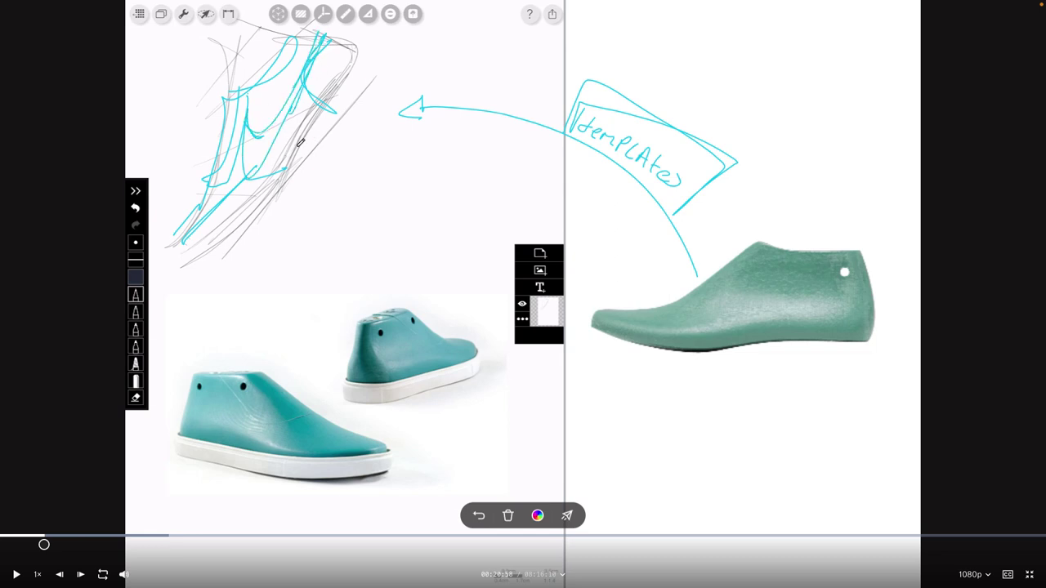
drag(302, 155, 359, 52)
Outline the green shoe last with a ground line beneath it, and circle its heel and ball areas.
drag(612, 364, 862, 358)
mouse_move(718, 344)
mouse_down()
mouse_move(873, 337)
mouse_move(857, 250)
mouse_up()
drag(693, 286, 621, 303)
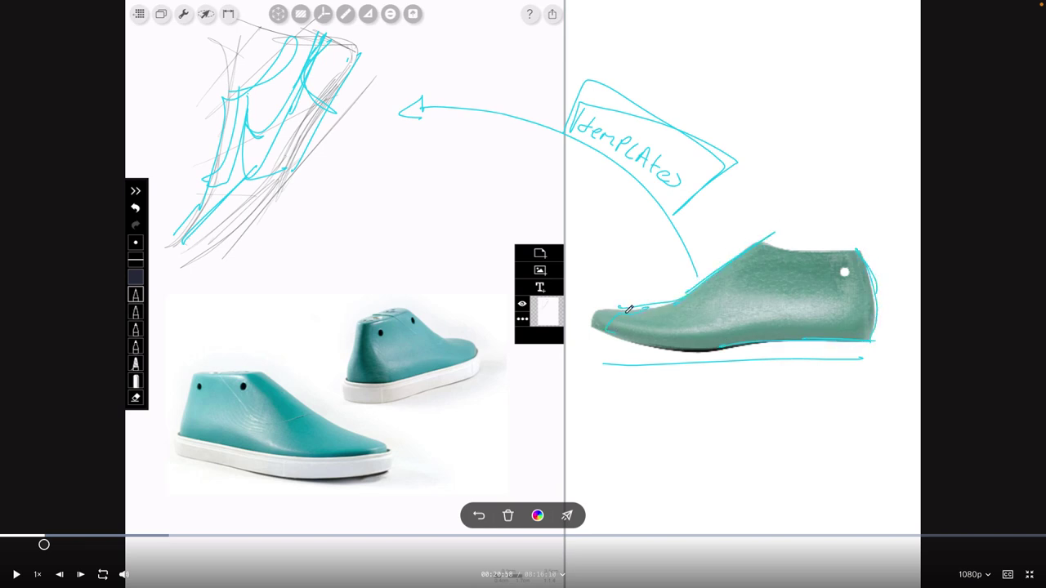
mouse_move(644, 337)
mouse_down()
mouse_move(677, 351)
mouse_move(679, 341)
mouse_move(805, 343)
mouse_move(871, 306)
mouse_move(834, 341)
mouse_move(813, 279)
mouse_move(874, 298)
mouse_up()
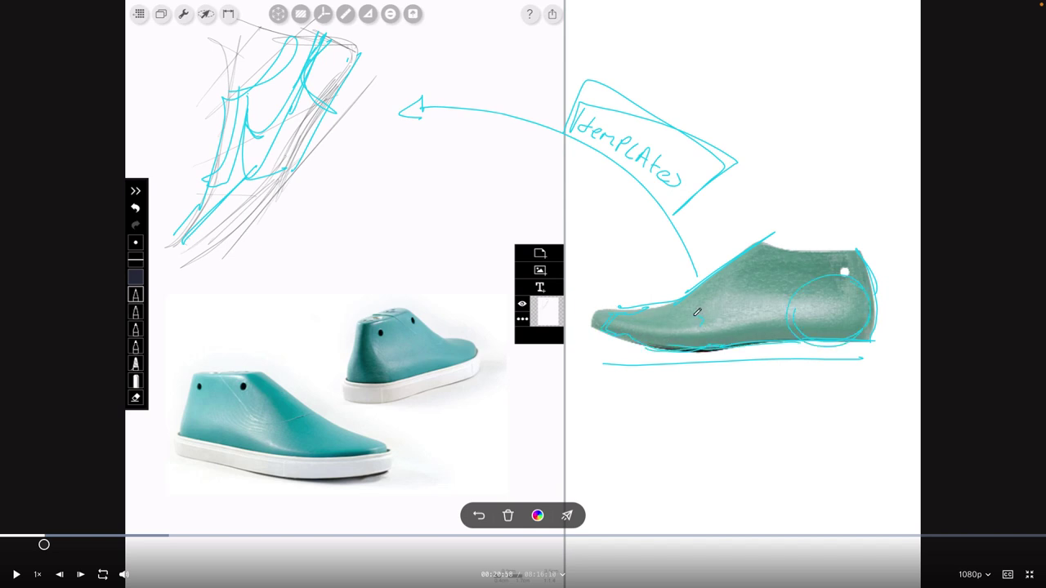
mouse_move(693, 321)
mouse_down()
mouse_move(657, 335)
mouse_move(678, 351)
mouse_move(724, 328)
mouse_move(711, 322)
mouse_up()
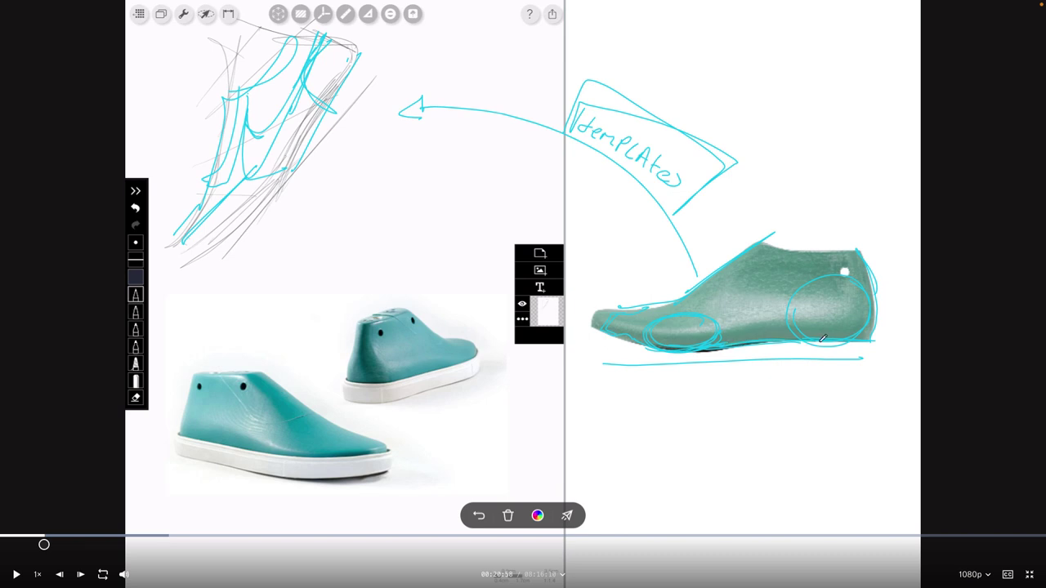
drag(830, 340, 855, 342)
Draw the lower leg's contours and centre line rising from the last, and circle the ankle joint.
drag(858, 141, 850, 247)
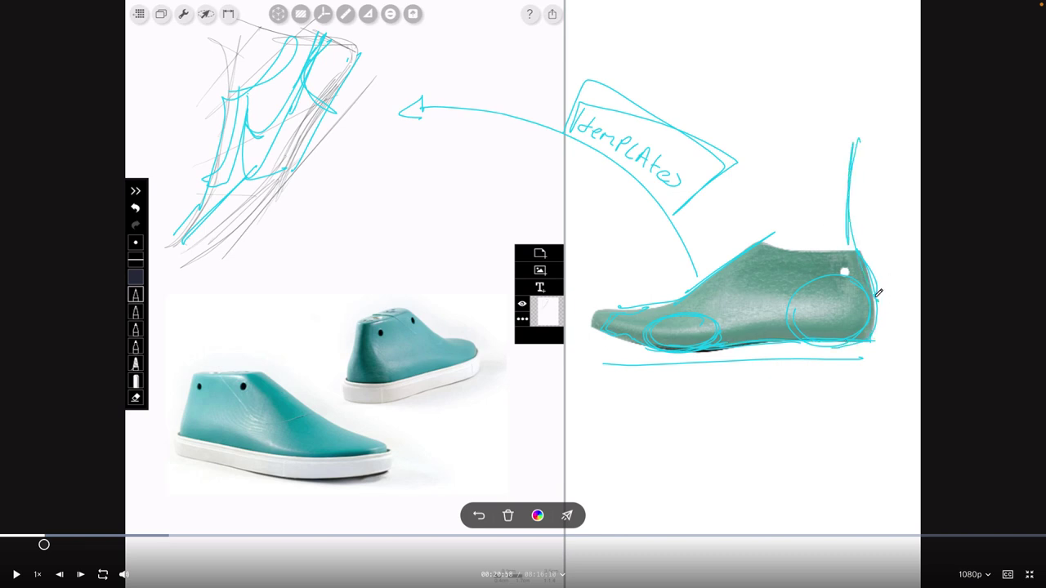
drag(764, 242, 786, 108)
drag(827, 254, 820, 218)
drag(827, 104, 823, 290)
drag(819, 209, 820, 252)
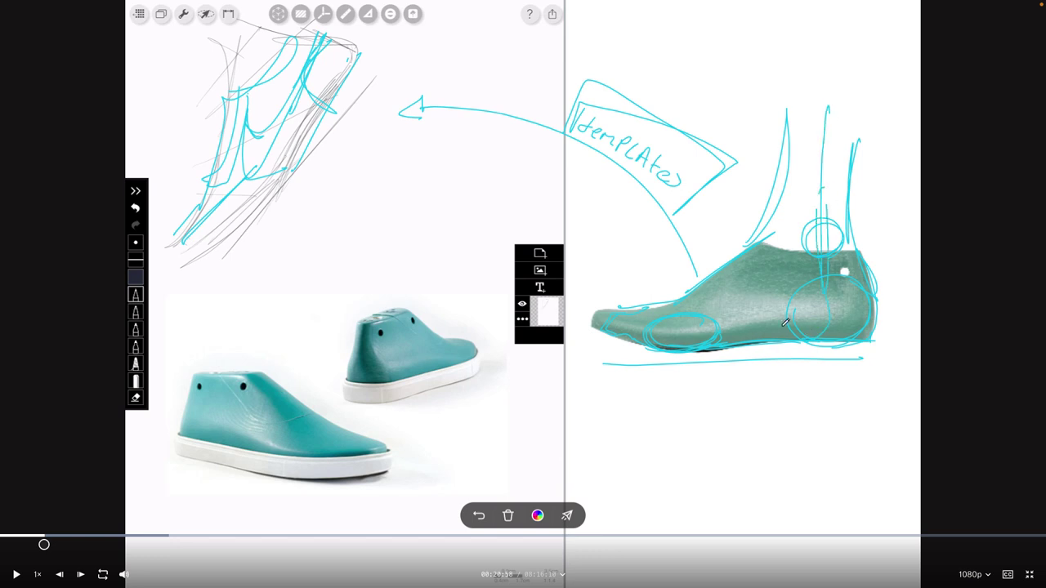
Mark the sole line along the last and pencil sketch, and add toe, heel and ground strokes around the last.
drag(676, 334, 877, 316)
drag(290, 176, 221, 236)
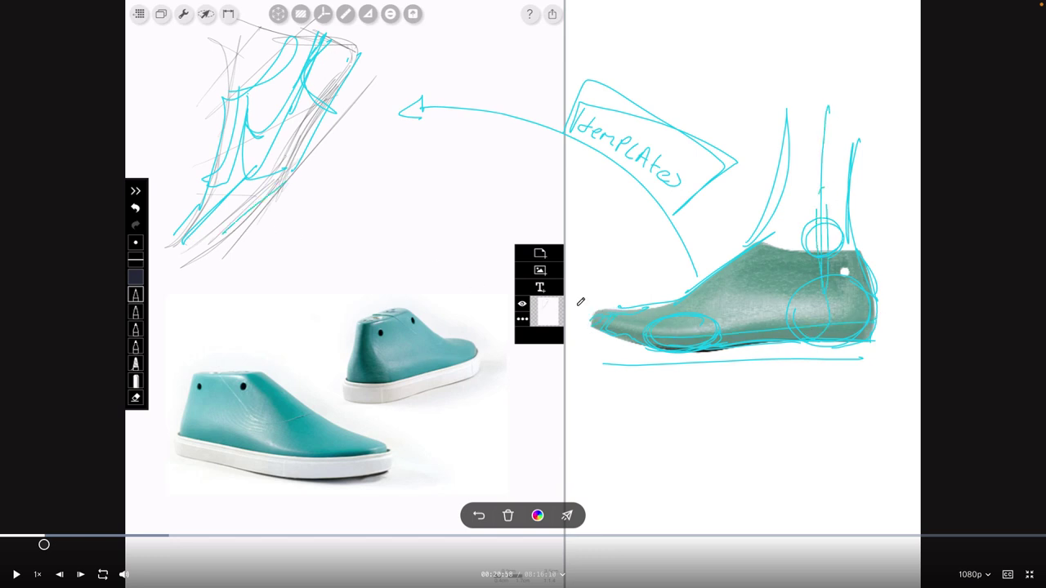
drag(875, 320, 887, 357)
mouse_move(589, 326)
mouse_down()
mouse_move(702, 367)
mouse_move(645, 366)
mouse_move(920, 365)
mouse_move(881, 348)
mouse_move(623, 356)
mouse_up()
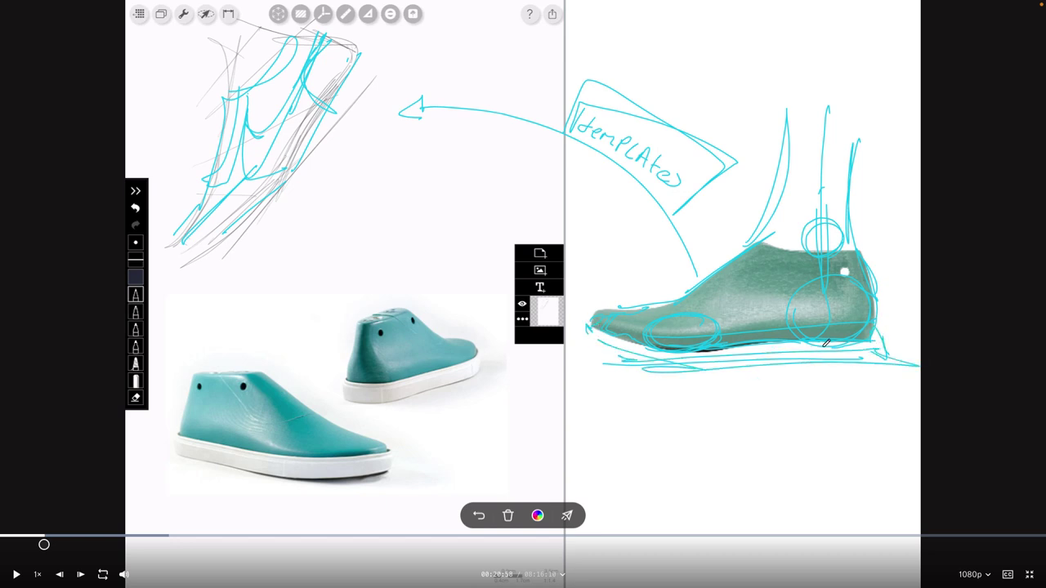
drag(882, 341, 902, 359)
Draw a leader line down from the middle of the last and write "Standard form of a foot." beneath it.
mouse_move(766, 306)
mouse_down()
mouse_move(676, 420)
mouse_move(769, 429)
mouse_move(811, 409)
mouse_move(803, 417)
mouse_move(845, 417)
mouse_up()
drag(673, 452, 685, 462)
mouse_move(682, 450)
mouse_down()
mouse_move(745, 463)
mouse_move(758, 454)
mouse_up()
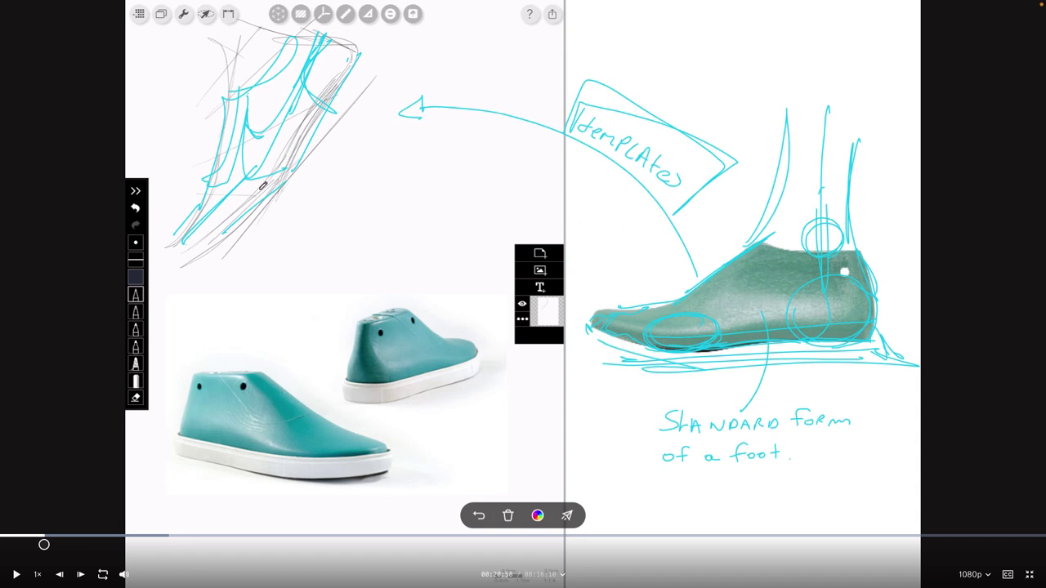
Retrace the pencil sketch's sole up to the toe, and mark the ankle area and leg lines above the shoe opening.
mouse_move(314, 133)
mouse_down()
mouse_move(282, 180)
mouse_move(175, 245)
mouse_up()
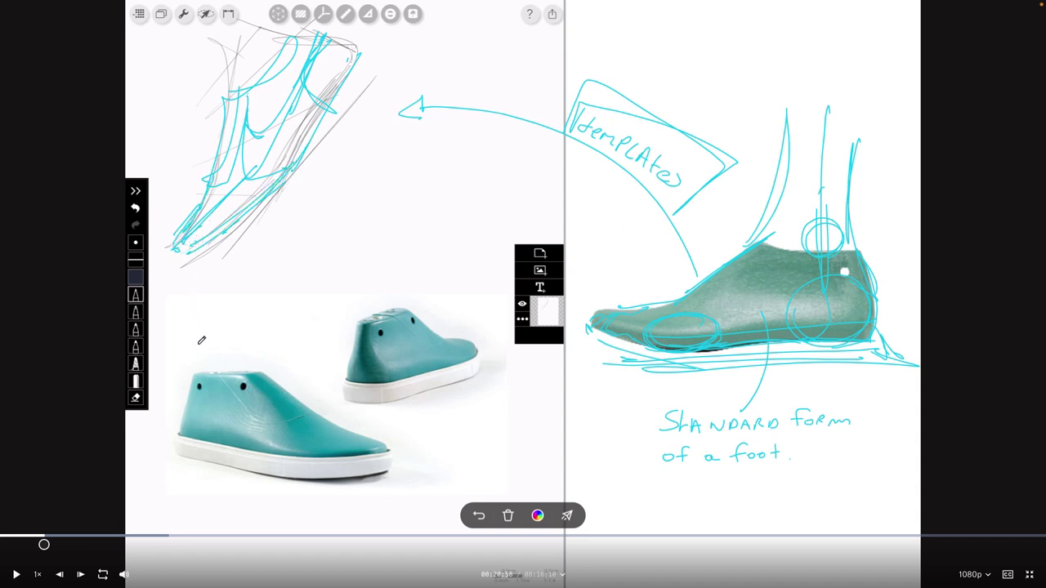
drag(213, 49, 239, 98)
mouse_move(250, 11)
mouse_down()
mouse_move(294, 46)
mouse_move(246, 39)
mouse_move(277, 60)
mouse_move(289, 31)
mouse_up()
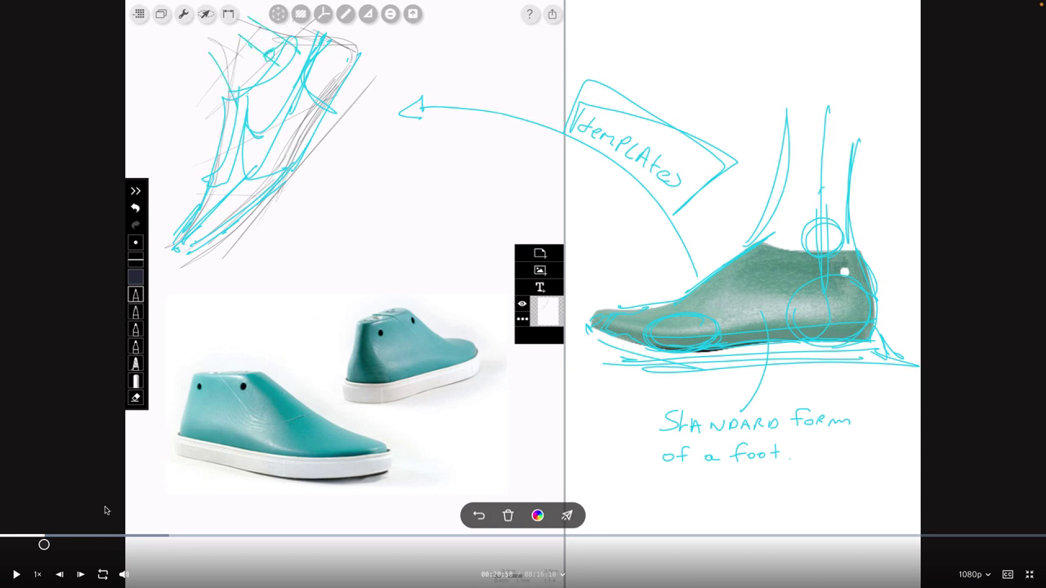
Play the video on to the closer view of the shoe sketch and pause it at 00:57:37.
click(17, 575)
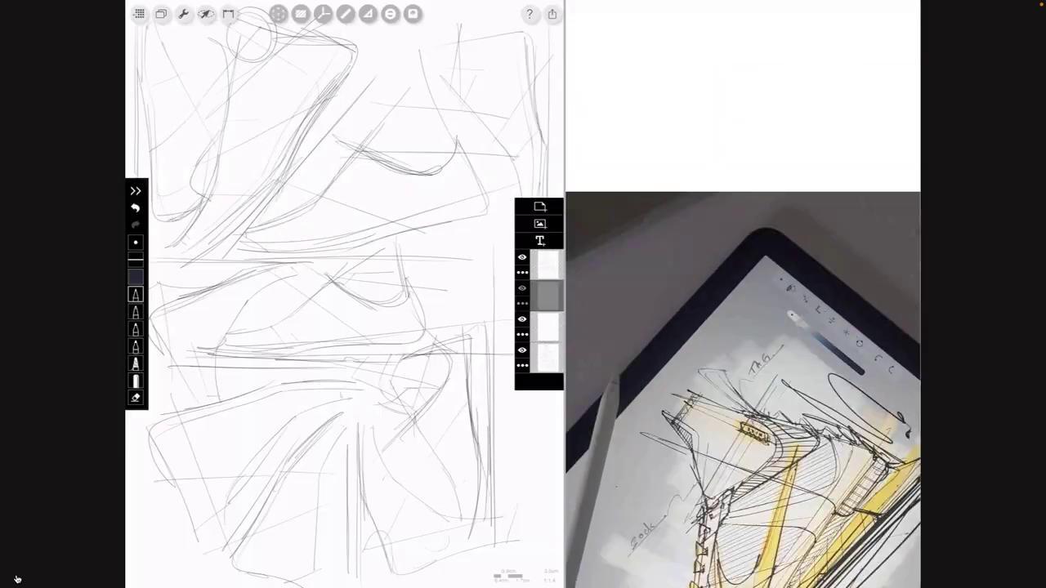
mouse_move(17, 579)
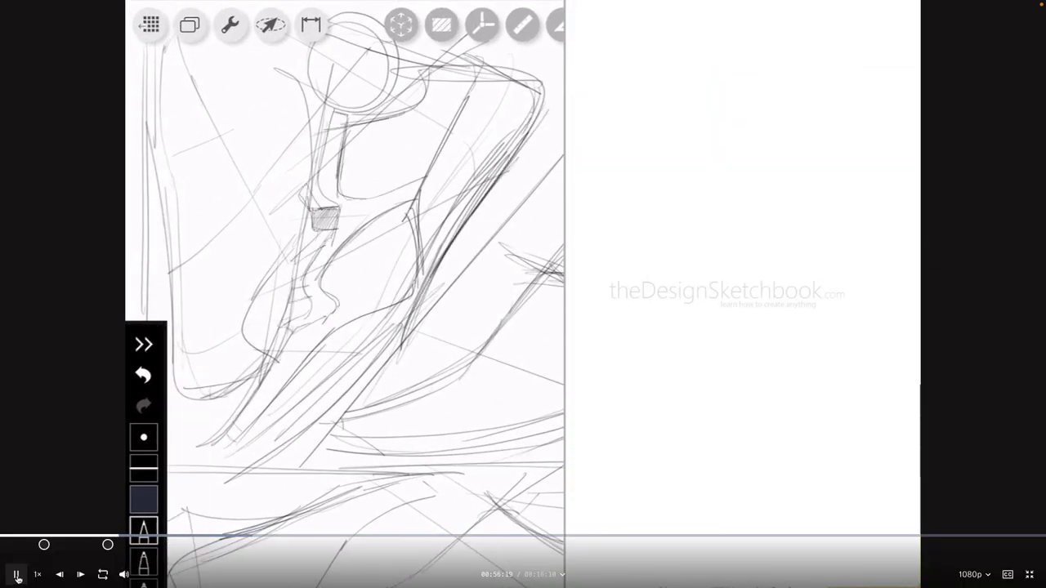
click(17, 576)
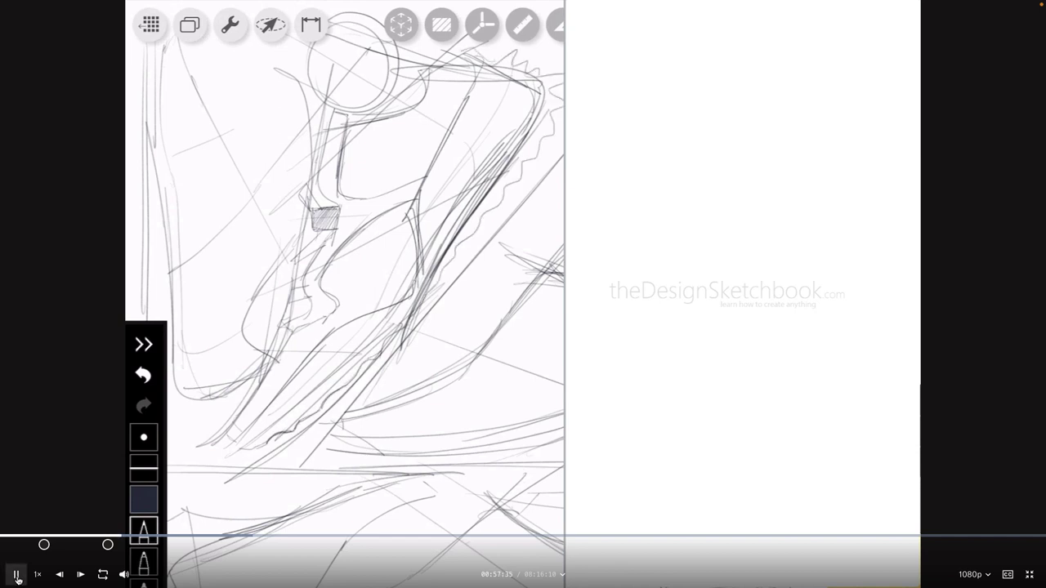
click(15, 574)
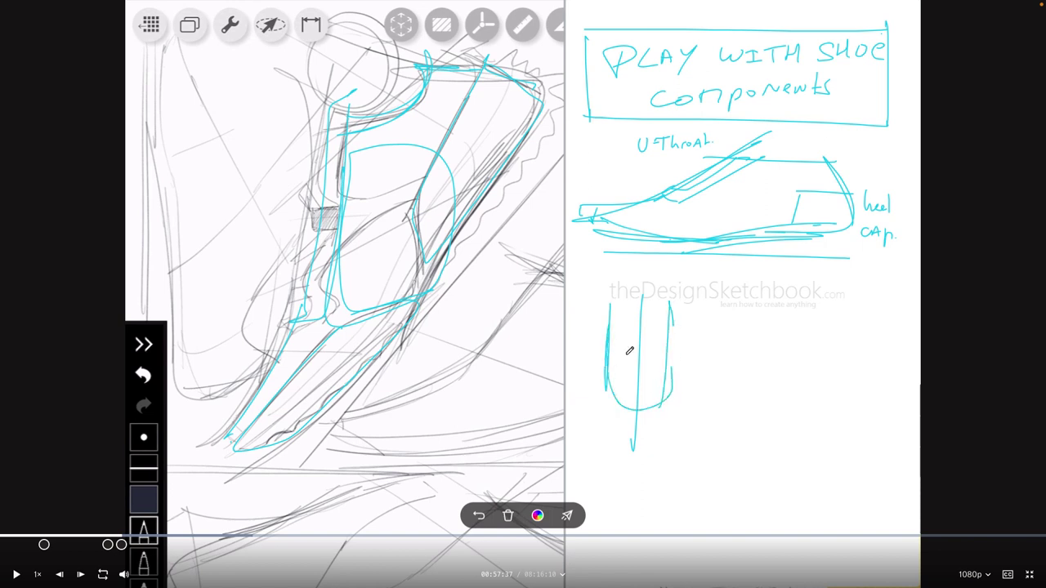
Add an outer edge and crossing laces to the U-shaped throat diagram, and draw and label the laced side view's tongue.
drag(683, 307, 672, 405)
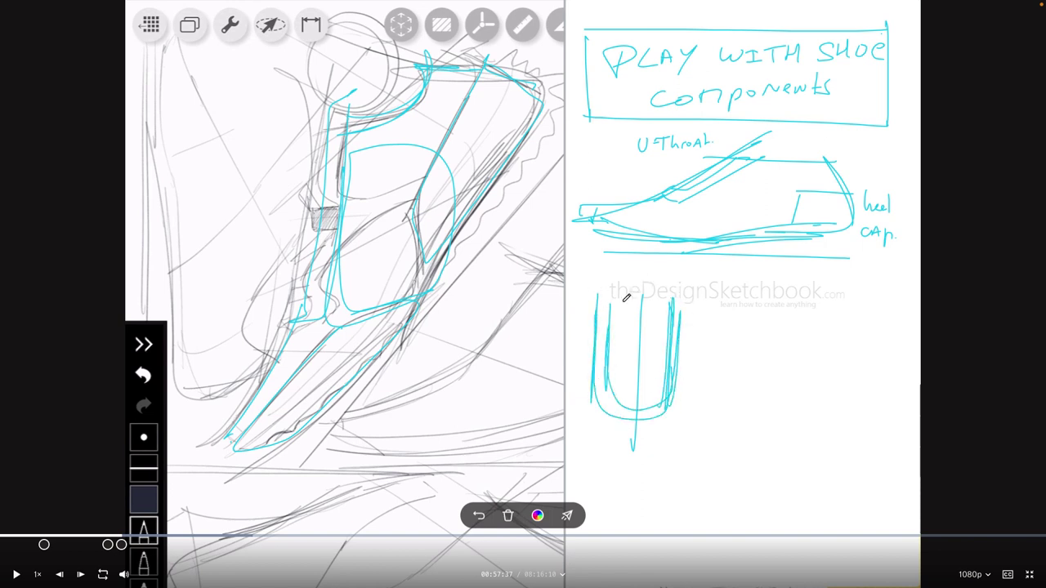
drag(616, 287, 602, 283)
mouse_move(659, 375)
mouse_down()
mouse_move(624, 374)
mouse_move(670, 368)
mouse_up()
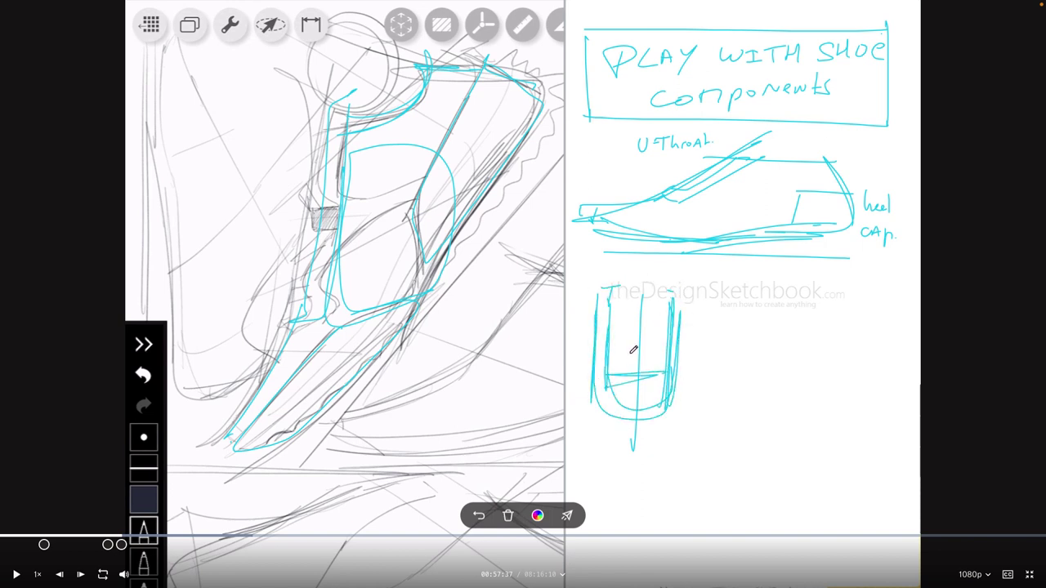
mouse_move(611, 354)
mouse_down()
mouse_move(670, 348)
mouse_move(665, 338)
mouse_up()
drag(609, 329, 668, 318)
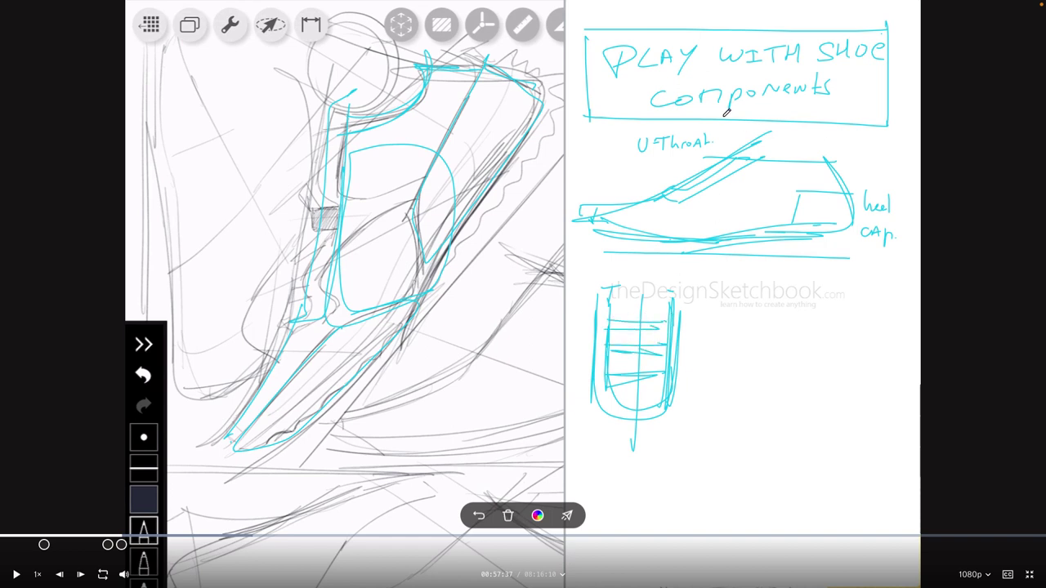
mouse_move(661, 161)
mouse_down()
mouse_move(666, 187)
mouse_move(693, 189)
mouse_move(700, 169)
mouse_move(704, 179)
mouse_move(714, 161)
mouse_move(726, 167)
mouse_move(768, 135)
mouse_move(774, 151)
mouse_move(770, 140)
mouse_move(782, 145)
mouse_move(772, 156)
mouse_move(776, 143)
mouse_move(817, 133)
mouse_move(816, 146)
mouse_move(851, 141)
mouse_move(832, 171)
mouse_move(830, 168)
mouse_up()
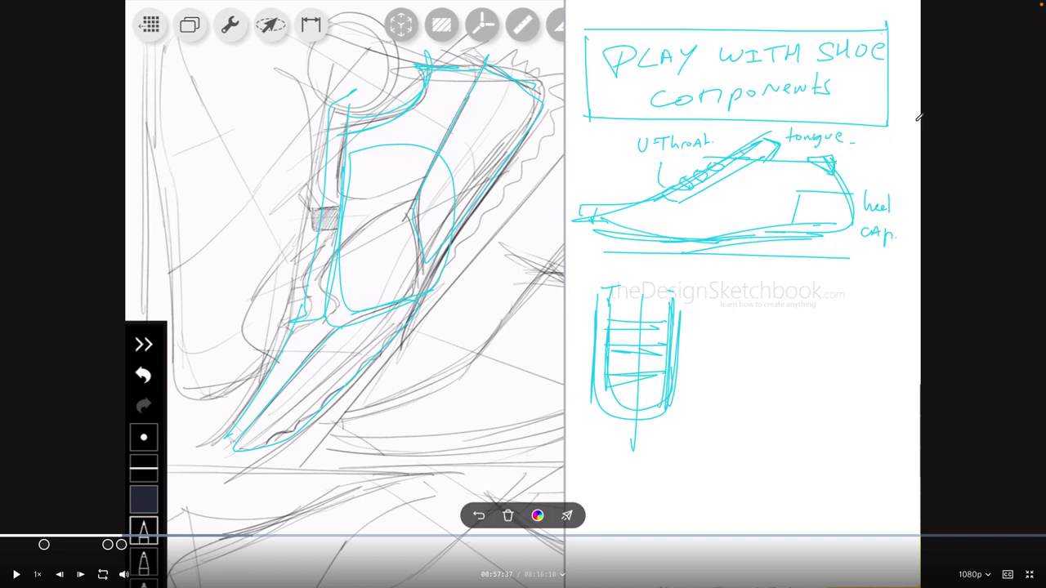
Outline the toe cap and vamp on the side-view shoe diagram and label both parts.
mouse_move(617, 210)
mouse_down()
mouse_move(682, 223)
mouse_move(693, 241)
mouse_move(670, 223)
mouse_move(597, 210)
mouse_move(597, 224)
mouse_move(669, 235)
mouse_move(598, 237)
mouse_move(612, 225)
mouse_move(571, 276)
mouse_move(649, 265)
mouse_up()
mouse_move(603, 209)
mouse_down()
mouse_move(662, 223)
mouse_move(703, 205)
mouse_move(692, 220)
mouse_move(604, 210)
mouse_up()
drag(660, 191, 655, 192)
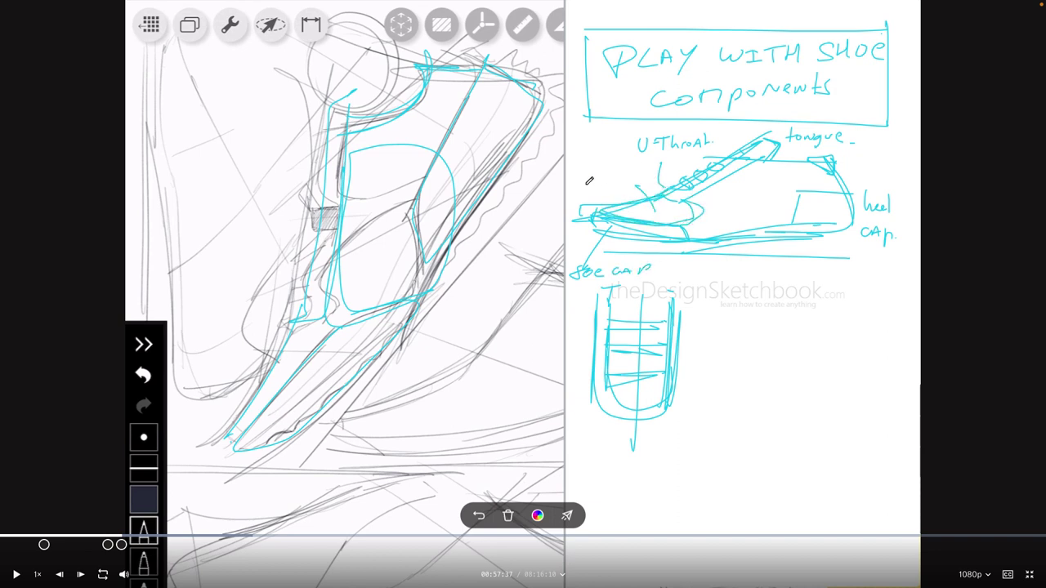
drag(589, 180, 632, 173)
Outline the quarter panel on the side-view shoe and label it "Quarter" with a leader line.
mouse_move(759, 160)
mouse_down()
mouse_move(728, 176)
mouse_move(707, 239)
mouse_move(801, 210)
mouse_move(776, 155)
mouse_up()
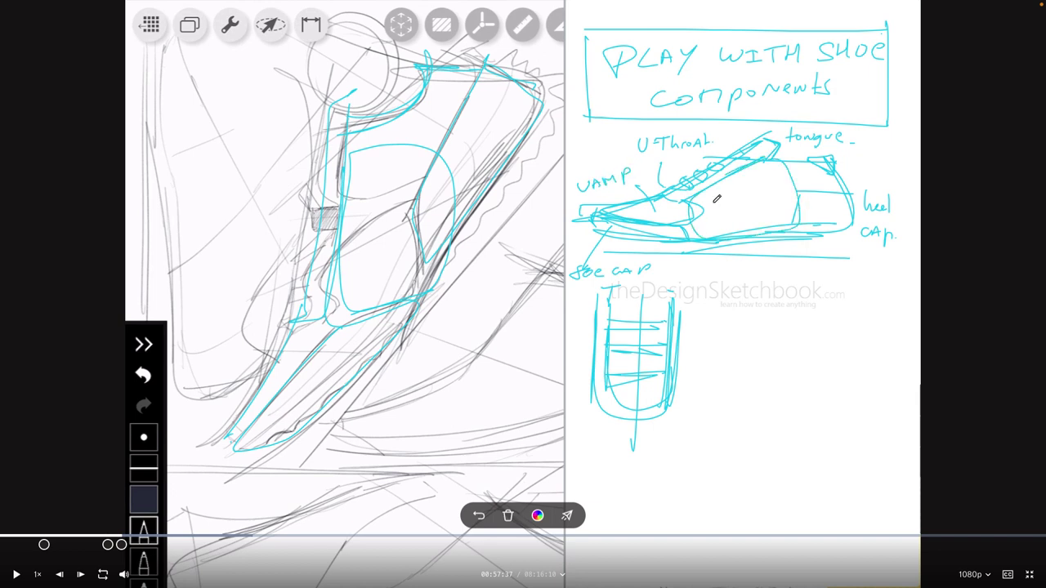
drag(746, 206, 753, 299)
mouse_move(730, 308)
mouse_down()
mouse_move(719, 314)
mouse_move(723, 335)
mouse_up()
mouse_move(740, 309)
mouse_down()
mouse_move(776, 297)
mouse_move(818, 296)
mouse_up()
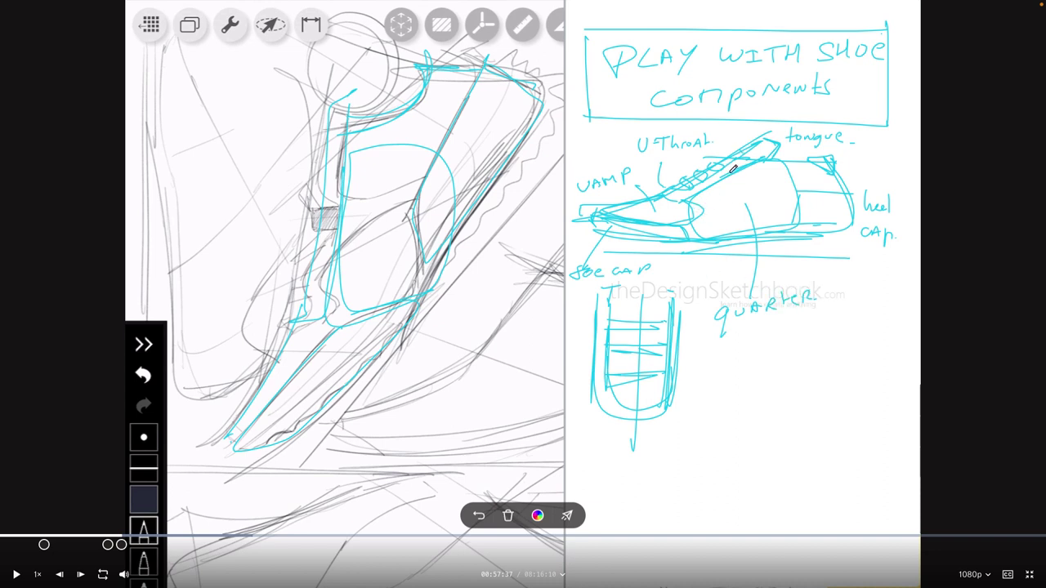
Draw a logo shape across the quarter labelled "logo/Branding", and thicken the sole beneath the side-view shoe.
mouse_move(706, 212)
mouse_down()
mouse_move(748, 230)
mouse_move(719, 194)
mouse_move(757, 203)
mouse_move(820, 171)
mouse_up()
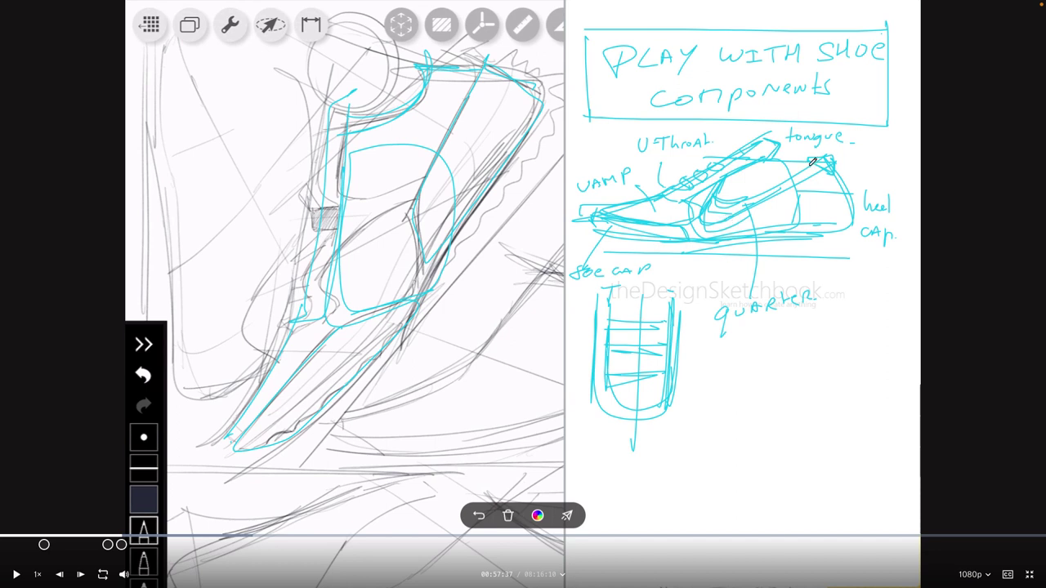
mouse_move(711, 219)
mouse_down()
mouse_move(701, 374)
mouse_move(721, 367)
mouse_move(767, 391)
mouse_move(848, 370)
mouse_move(851, 399)
mouse_up()
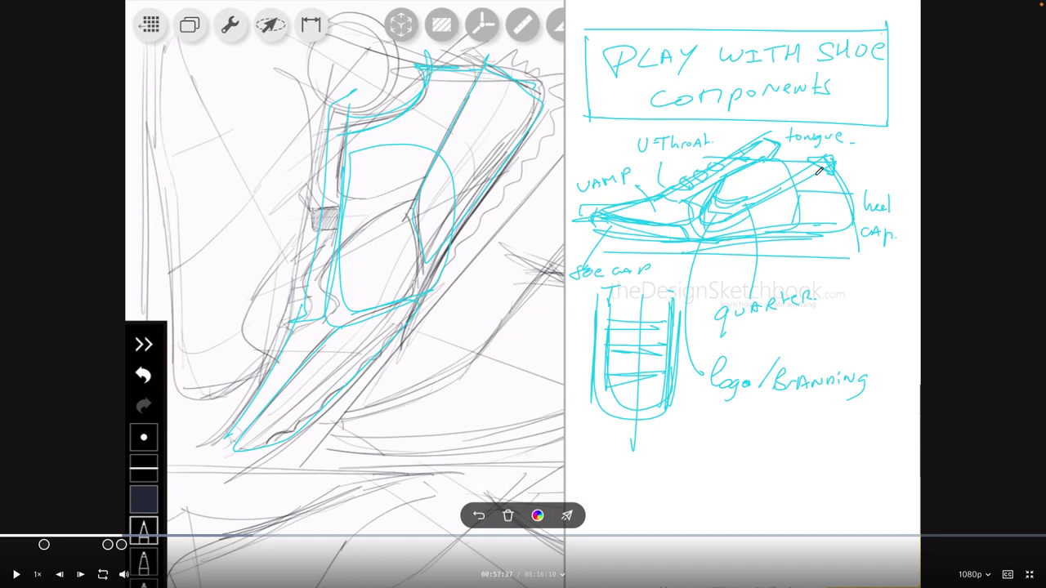
mouse_move(595, 226)
mouse_down()
mouse_move(859, 259)
mouse_move(818, 250)
mouse_move(854, 239)
mouse_move(640, 246)
mouse_up()
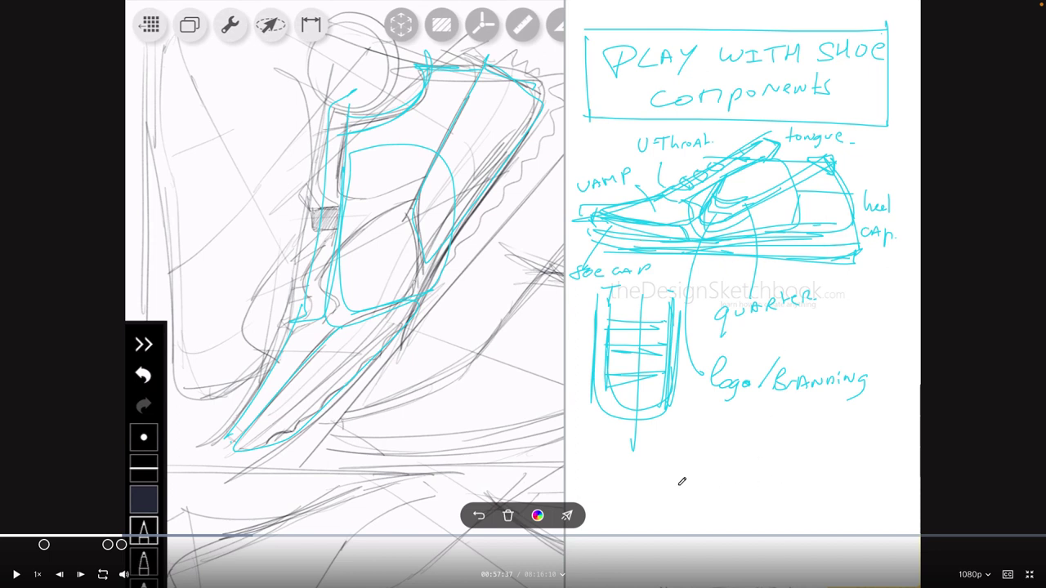
Start a second side-view diagram below with a ground line, a curved foot underside and a heel line.
drag(654, 501, 882, 502)
drag(678, 491, 871, 469)
drag(858, 421, 866, 475)
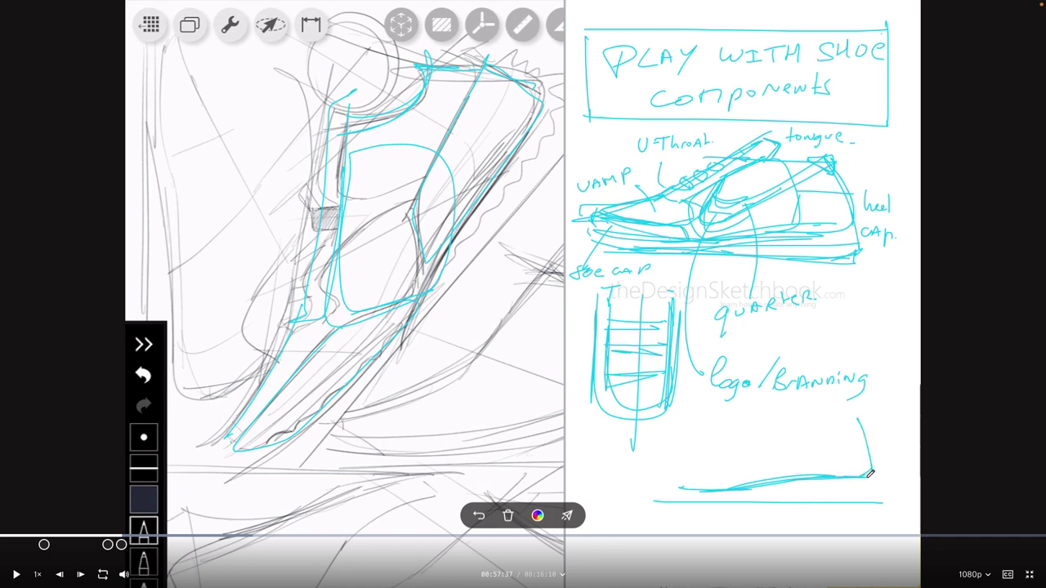
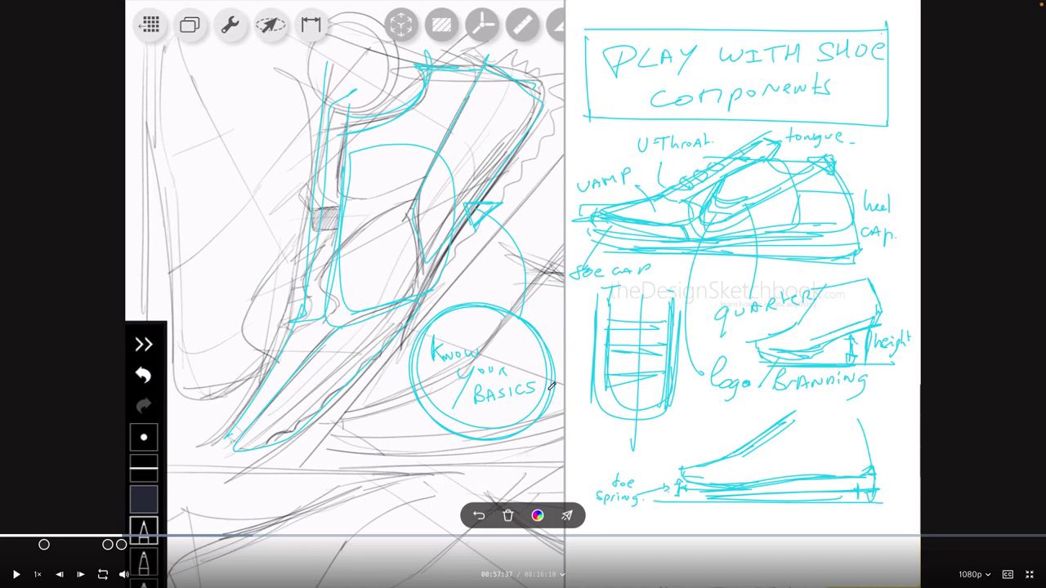
Play the video on to the shaded shoe sketch and pause it at 01:14:43.
click(16, 574)
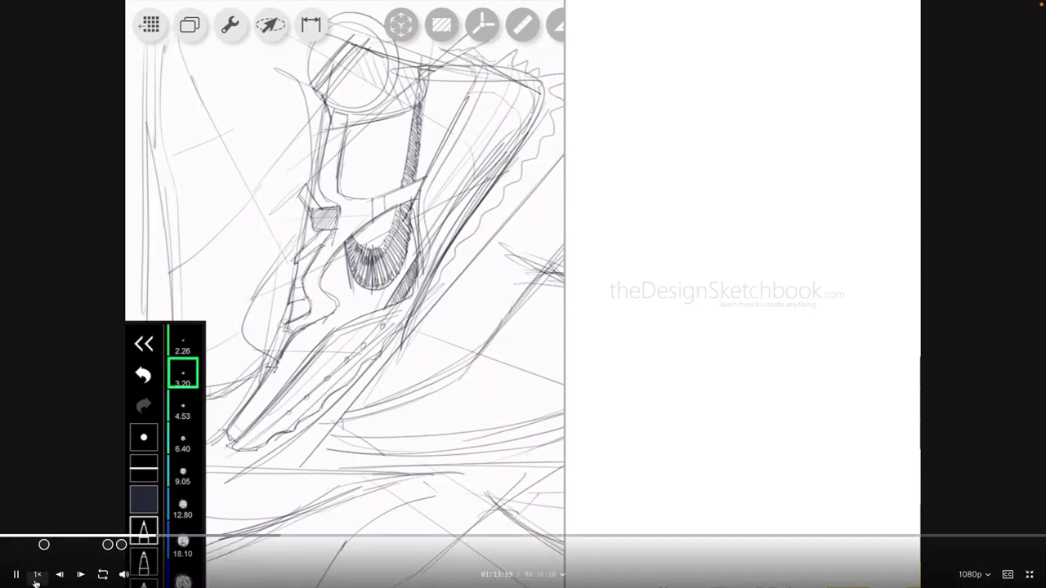
click(17, 575)
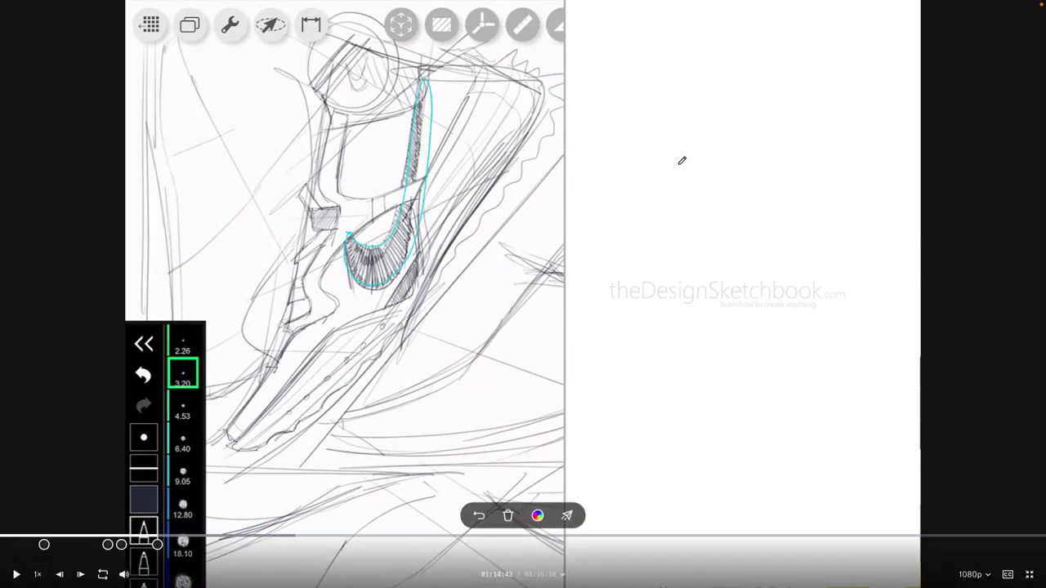
Sketch a hatched crescent padding shape beside the shoe drawing, and play the video on to pause it at 01:25:34.
mouse_move(682, 161)
mouse_down()
mouse_move(654, 220)
mouse_move(588, 218)
mouse_move(599, 231)
mouse_move(699, 162)
mouse_move(677, 157)
mouse_move(611, 223)
mouse_move(689, 176)
mouse_up()
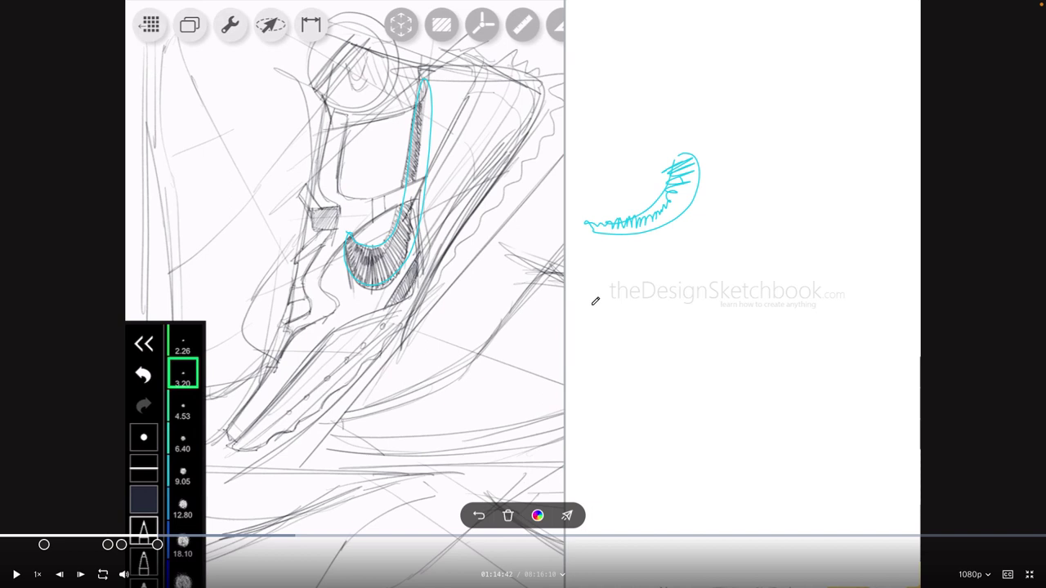
click(16, 576)
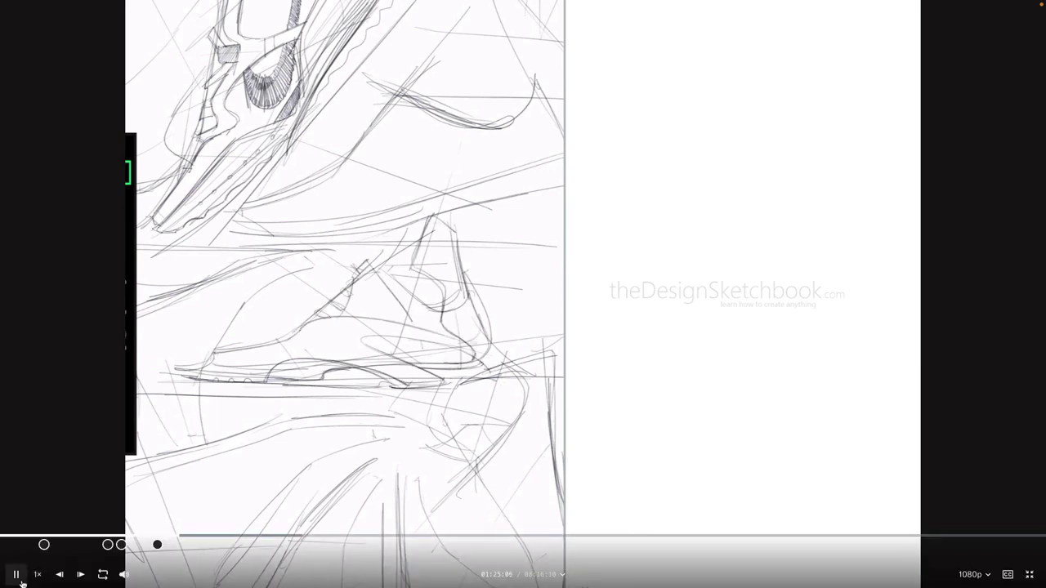
click(17, 576)
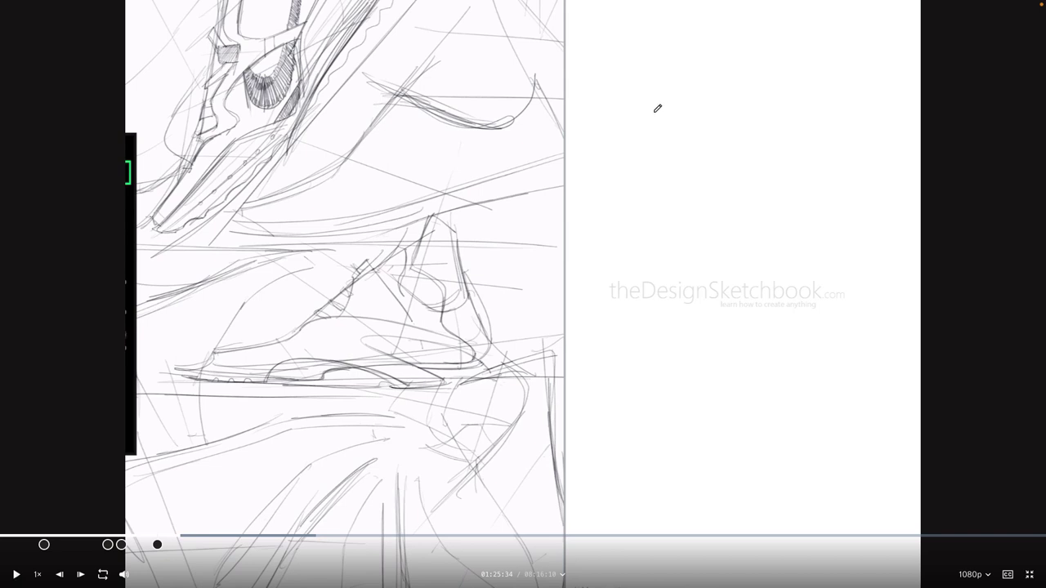
Write "Sketch fast" in the blank area with a downward arrow leading to "Multiply IDEAS".
mouse_move(652, 91)
mouse_down()
mouse_move(630, 112)
mouse_move(693, 93)
mouse_move(700, 105)
mouse_move(802, 95)
mouse_up()
drag(719, 131, 717, 195)
drag(704, 186, 732, 185)
mouse_move(623, 246)
mouse_down()
mouse_move(700, 232)
mouse_move(706, 243)
mouse_move(726, 224)
mouse_move(743, 243)
mouse_move(766, 229)
mouse_move(761, 244)
mouse_move(853, 234)
mouse_up()
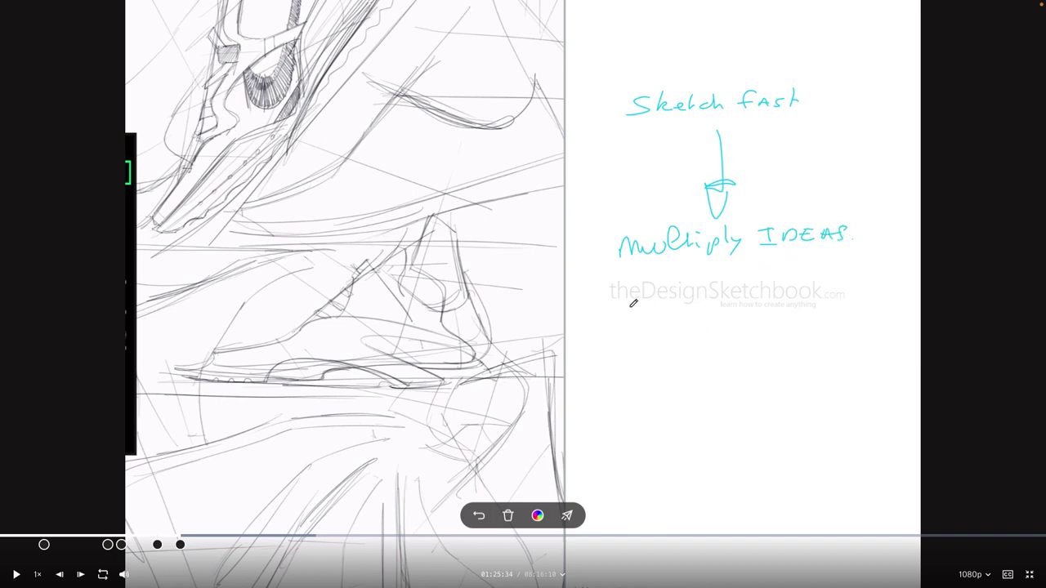
Draw an hourglass below "Multiply IDEAS" and label it "1 hour".
drag(593, 359, 637, 355)
mouse_move(603, 300)
mouse_down()
mouse_move(637, 294)
mouse_move(614, 309)
mouse_move(634, 351)
mouse_up()
mouse_move(618, 312)
mouse_down()
mouse_move(608, 344)
mouse_move(626, 341)
mouse_move(617, 301)
mouse_move(602, 295)
mouse_move(626, 328)
mouse_move(604, 352)
mouse_move(625, 352)
mouse_move(589, 377)
mouse_up()
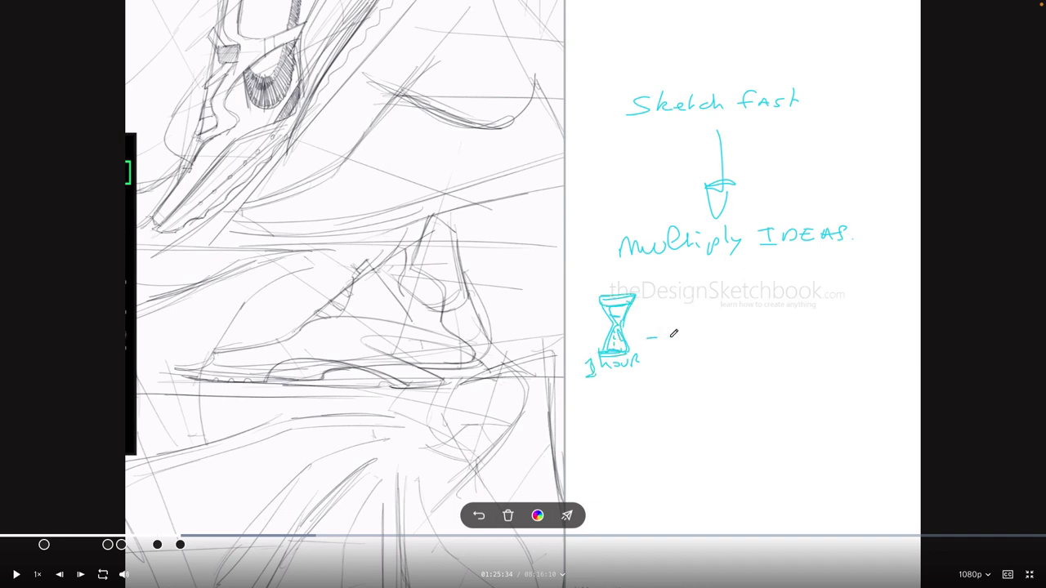
Draw a small side-view shoe beside the hourglass with a circled question mark, and put a cross under the shoe.
mouse_move(650, 337)
mouse_down()
mouse_move(709, 335)
mouse_move(642, 329)
mouse_move(710, 316)
mouse_up()
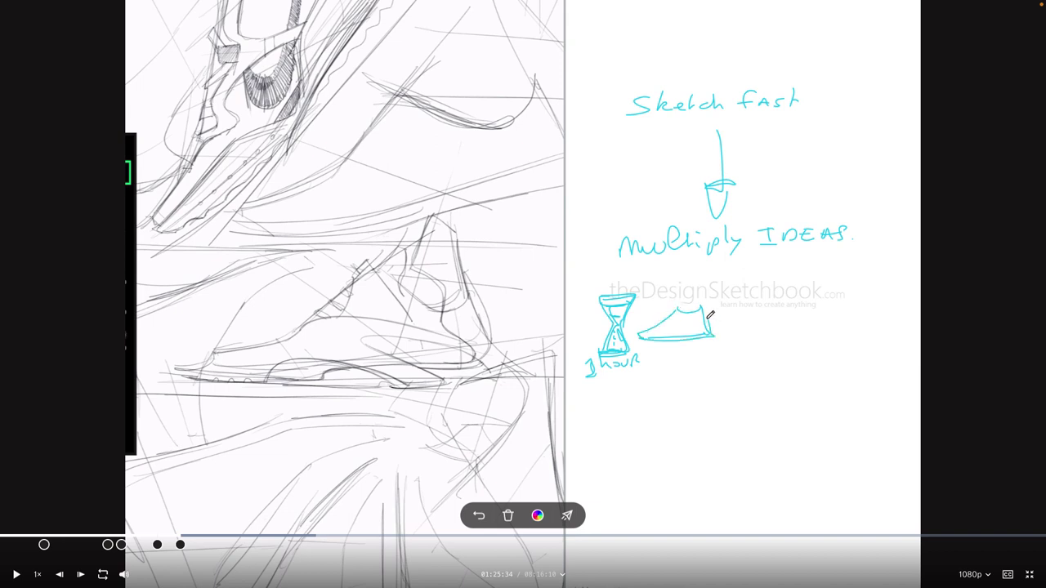
mouse_move(652, 334)
mouse_down()
mouse_move(709, 325)
mouse_move(674, 312)
mouse_move(656, 326)
mouse_move(682, 305)
mouse_move(747, 313)
mouse_up()
click(743, 318)
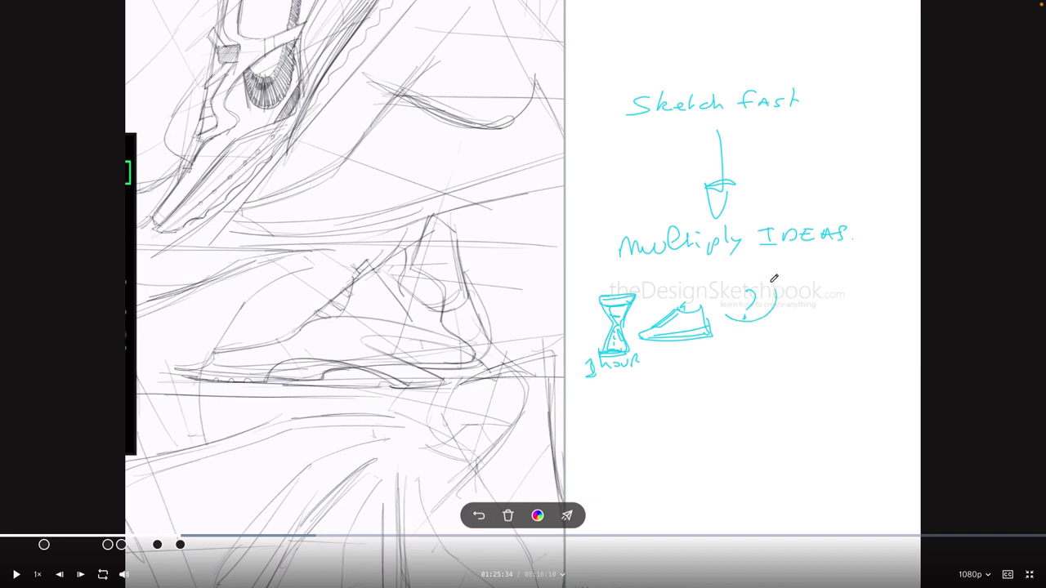
mouse_move(770, 275)
mouse_down()
mouse_move(749, 336)
mouse_move(714, 306)
mouse_up()
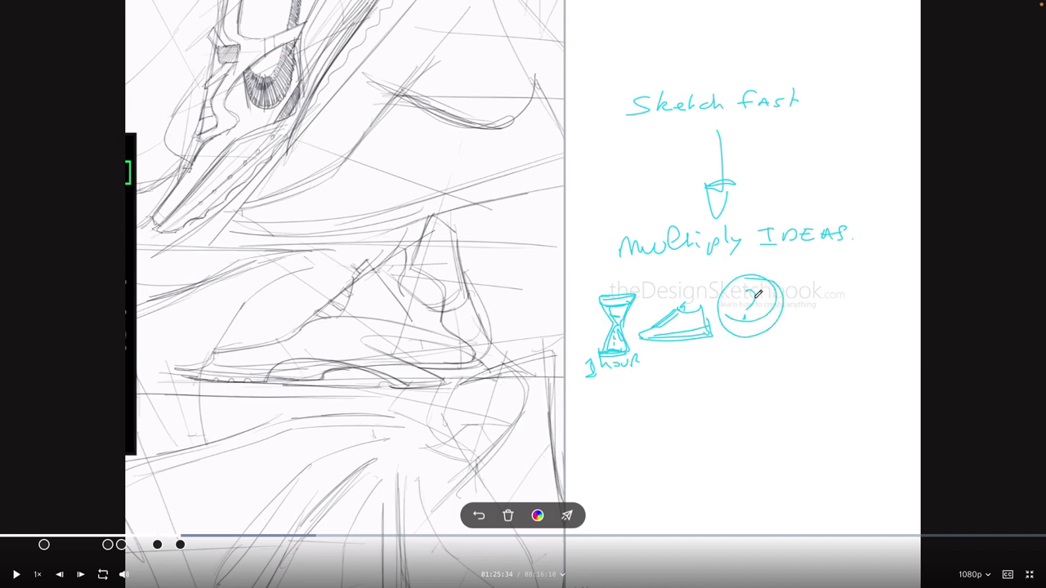
drag(675, 347, 694, 369)
drag(693, 349, 672, 369)
click(701, 367)
Draw a second hourglass labelled "1 hour" below the first, with several small scattered ovals beside it.
mouse_move(584, 456)
mouse_down()
mouse_move(611, 470)
mouse_move(639, 464)
mouse_up()
mouse_move(602, 412)
mouse_down()
mouse_move(623, 410)
mouse_move(627, 449)
mouse_up()
drag(648, 402, 674, 393)
drag(711, 396, 743, 411)
drag(665, 428, 681, 423)
drag(688, 443, 692, 437)
drag(708, 451, 705, 452)
drag(720, 449, 725, 462)
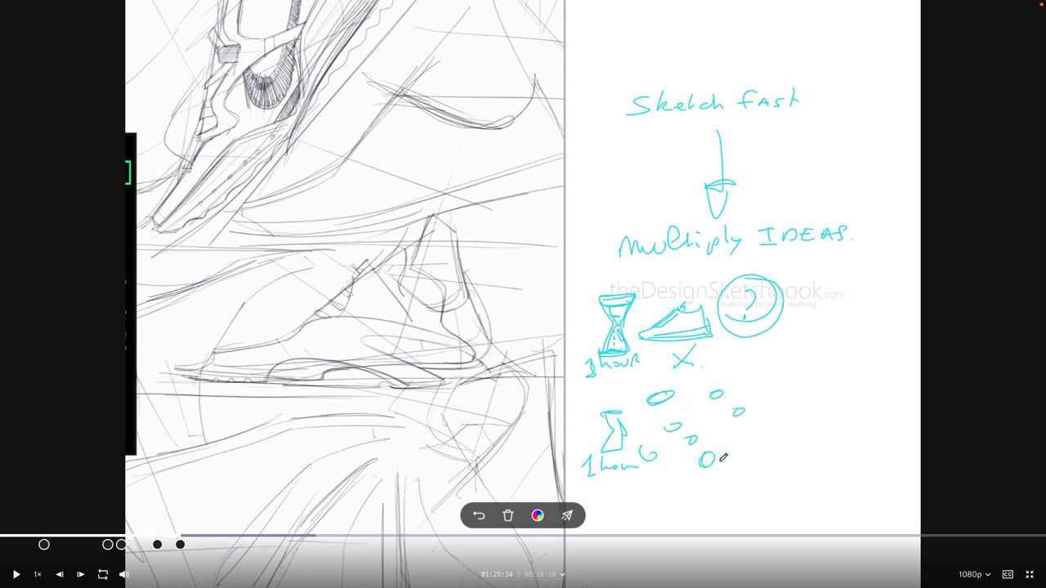
Circle several of the small ovals and draw lines from them to a circled label "gold ideas".
mouse_move(678, 392)
mouse_down()
mouse_move(663, 374)
mouse_move(654, 407)
mouse_up()
mouse_move(698, 443)
mouse_down()
mouse_move(676, 433)
mouse_move(684, 426)
mouse_move(733, 439)
mouse_up()
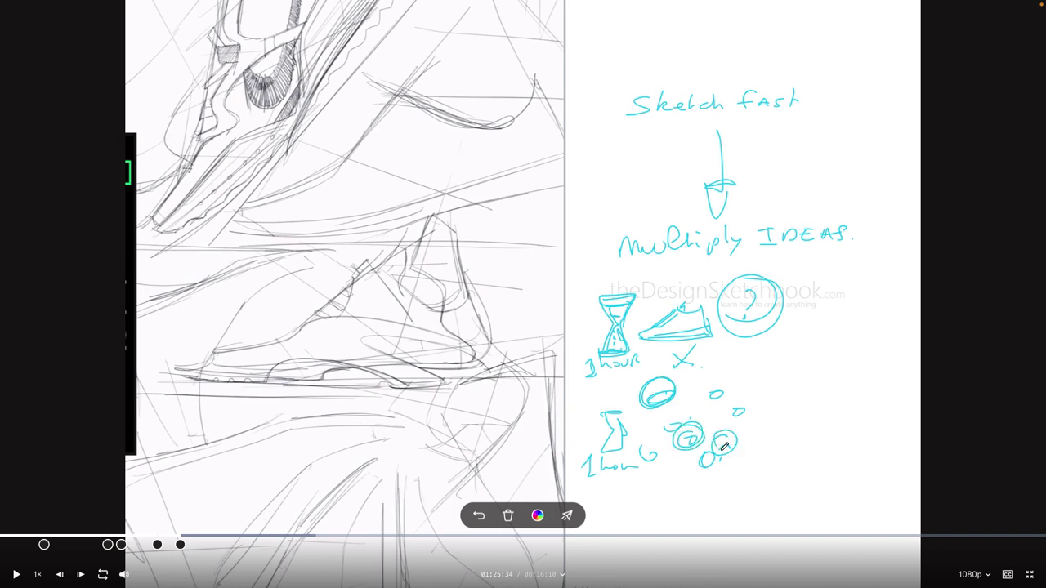
mouse_move(730, 388)
mouse_down()
mouse_move(709, 404)
mouse_move(802, 371)
mouse_up()
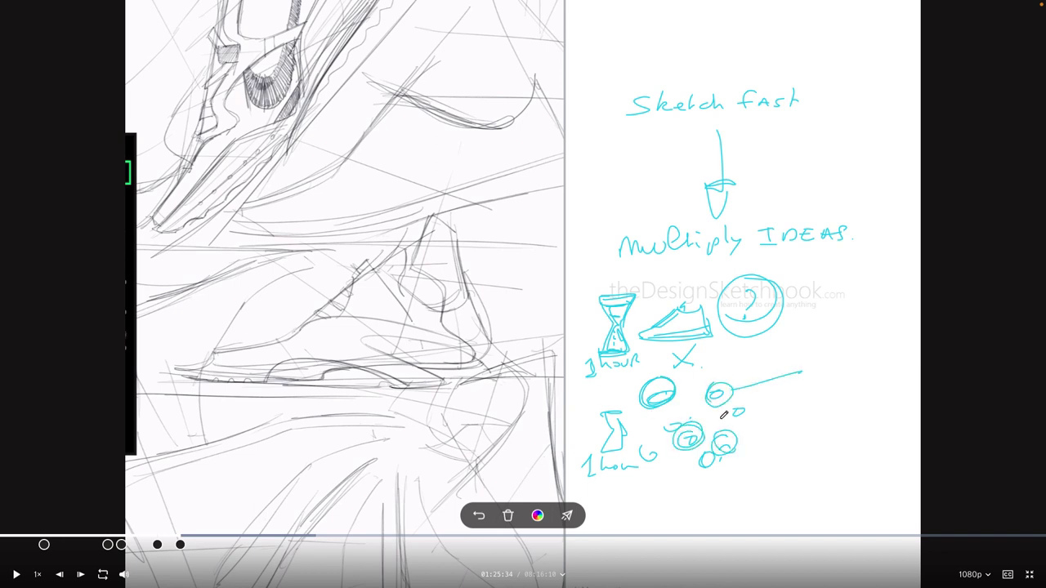
drag(709, 425, 771, 394)
mouse_move(665, 391)
mouse_down()
mouse_move(764, 370)
mouse_move(807, 370)
mouse_move(813, 386)
mouse_move(861, 368)
mouse_up()
mouse_move(801, 395)
mouse_down()
mouse_move(801, 405)
mouse_move(836, 391)
mouse_move(859, 402)
mouse_up()
click(866, 401)
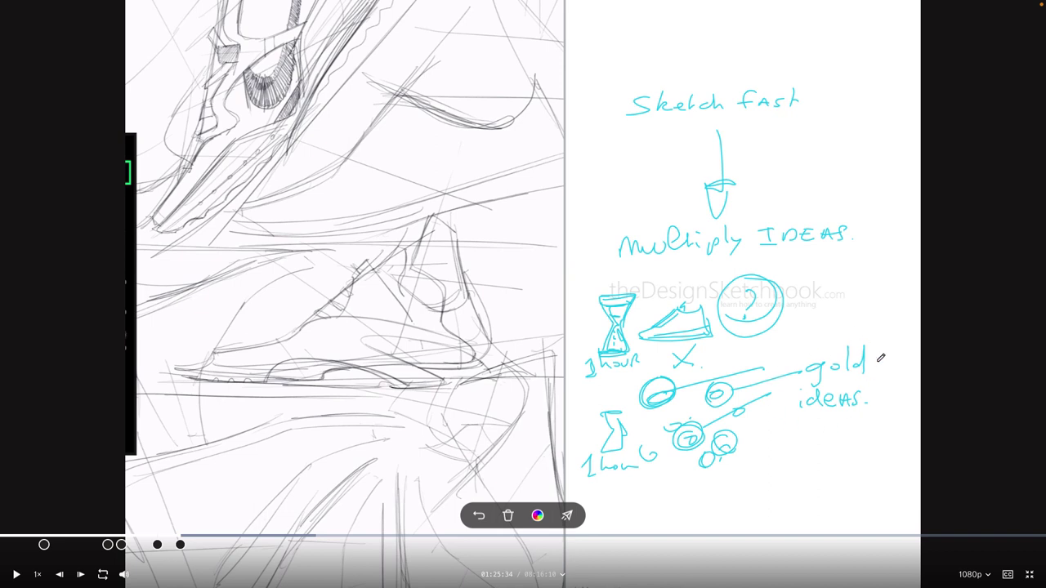
mouse_move(850, 331)
mouse_down()
mouse_move(879, 391)
mouse_move(845, 334)
mouse_up()
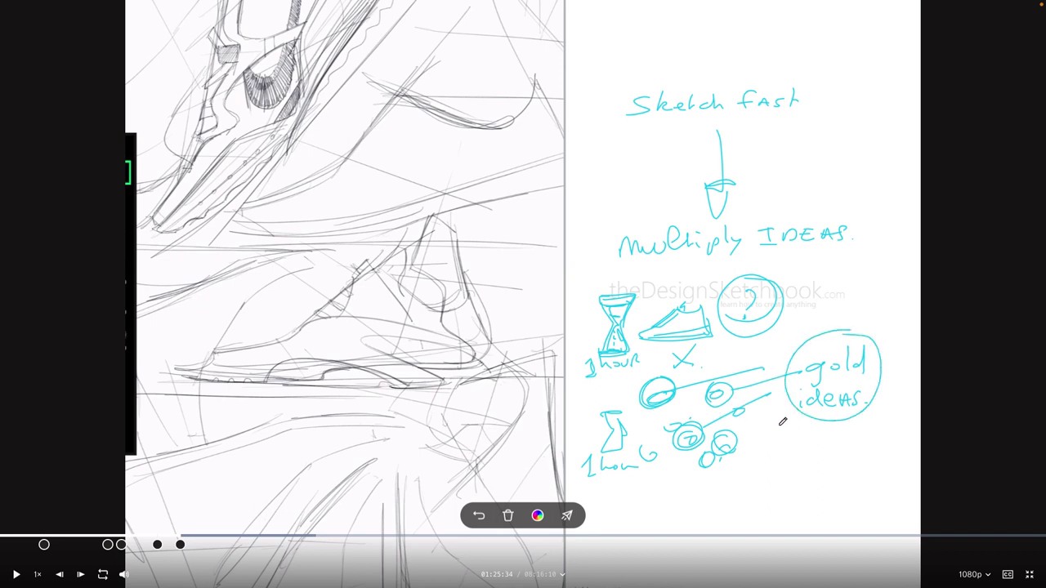
Draw an arrow down from "gold ideas" to a few small circles.
drag(825, 416, 801, 457)
drag(766, 490, 784, 496)
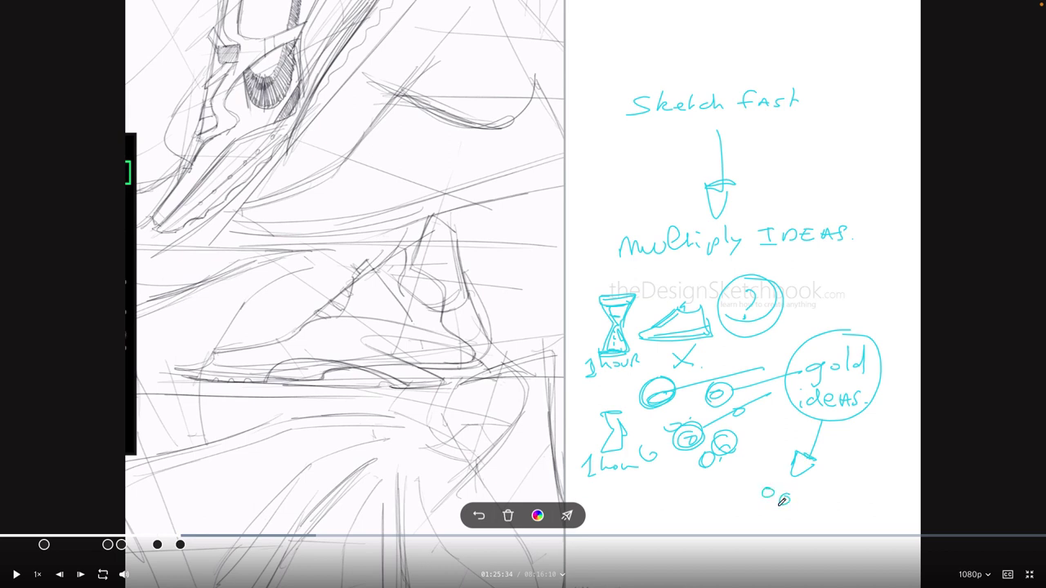
click(760, 513)
Draw an inverted triangular funnel with horizontal bands under "gold ideas" and a shining nugget at its tip.
drag(827, 443, 905, 439)
drag(828, 444, 866, 503)
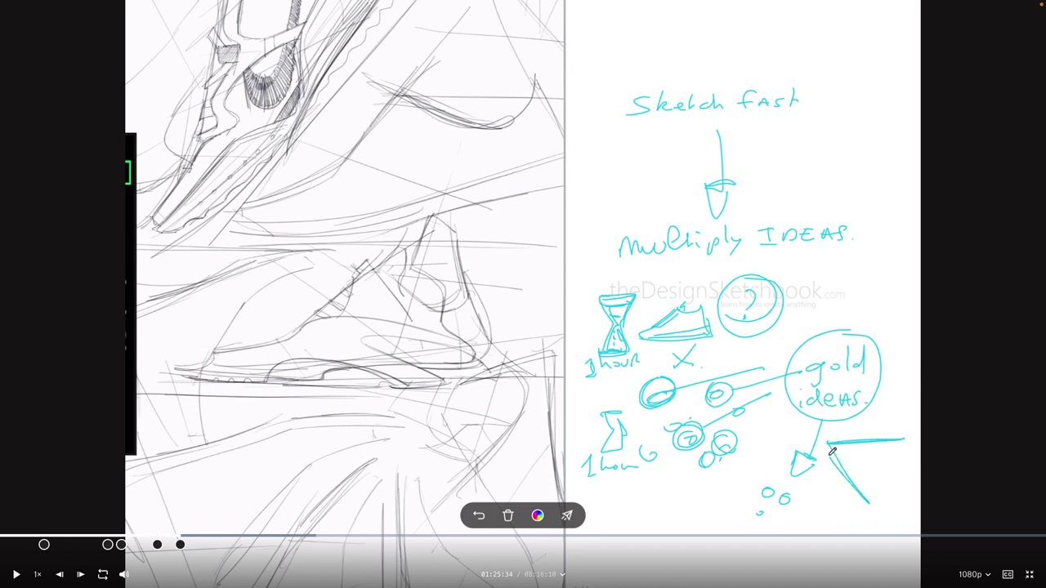
drag(904, 439, 866, 505)
mouse_move(835, 460)
mouse_down()
mouse_move(884, 460)
mouse_move(880, 474)
mouse_up()
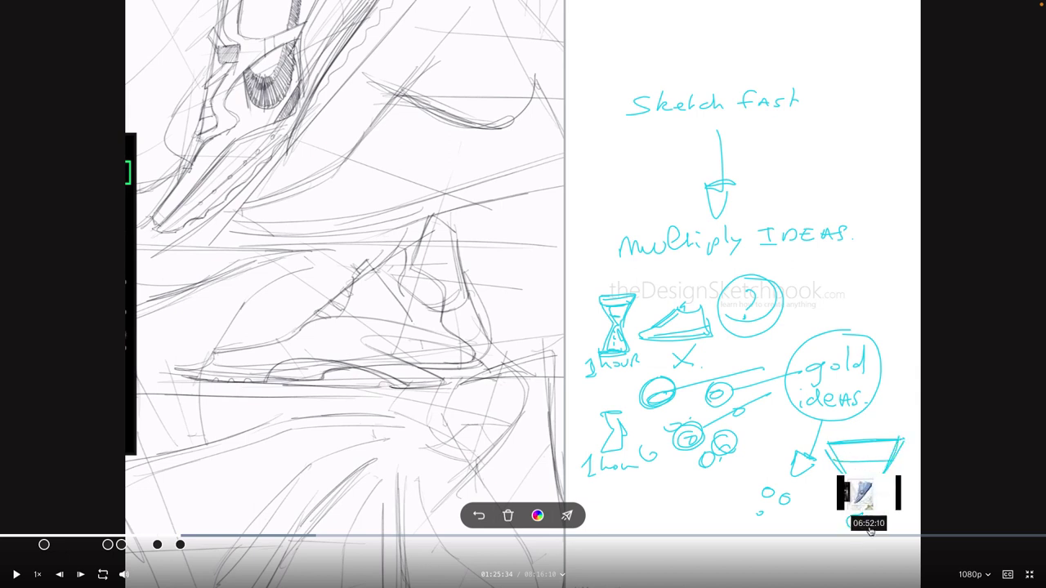
drag(864, 514, 867, 513)
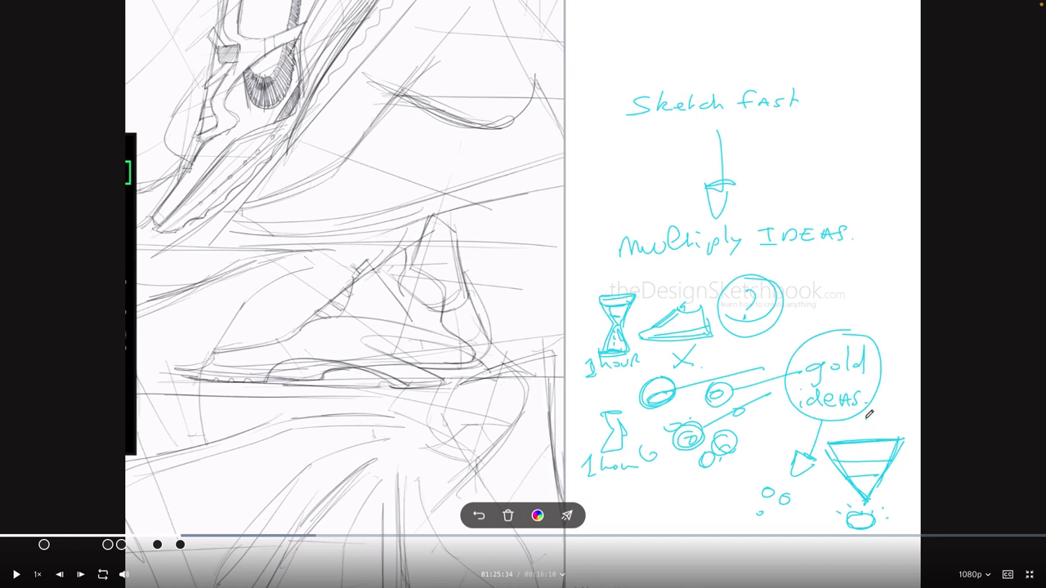
drag(868, 418, 871, 482)
Play the video on, pause it at 01:30:34, and circle the side-view shoe sketch with the swoosh.
click(17, 575)
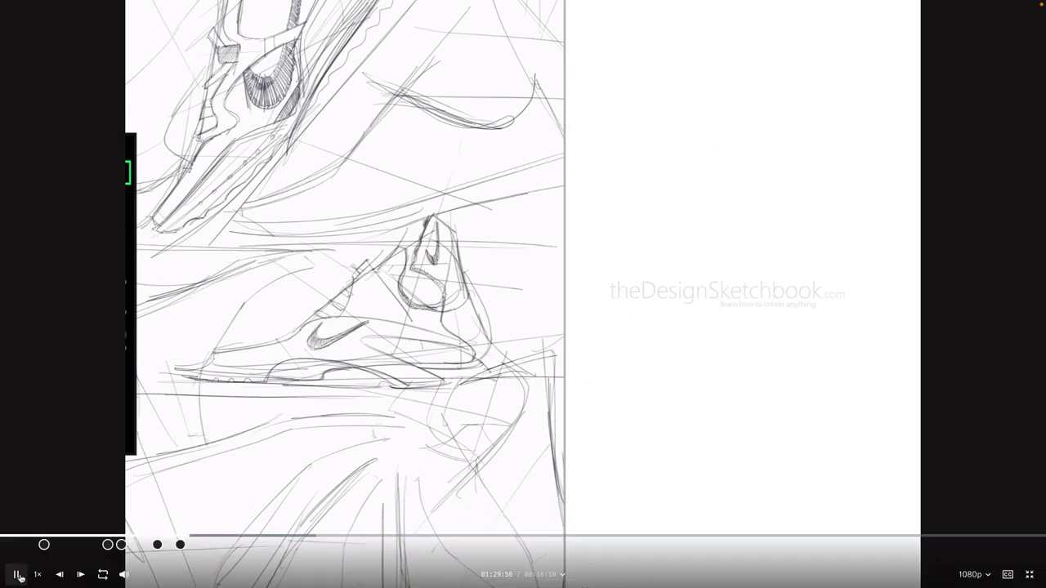
click(17, 576)
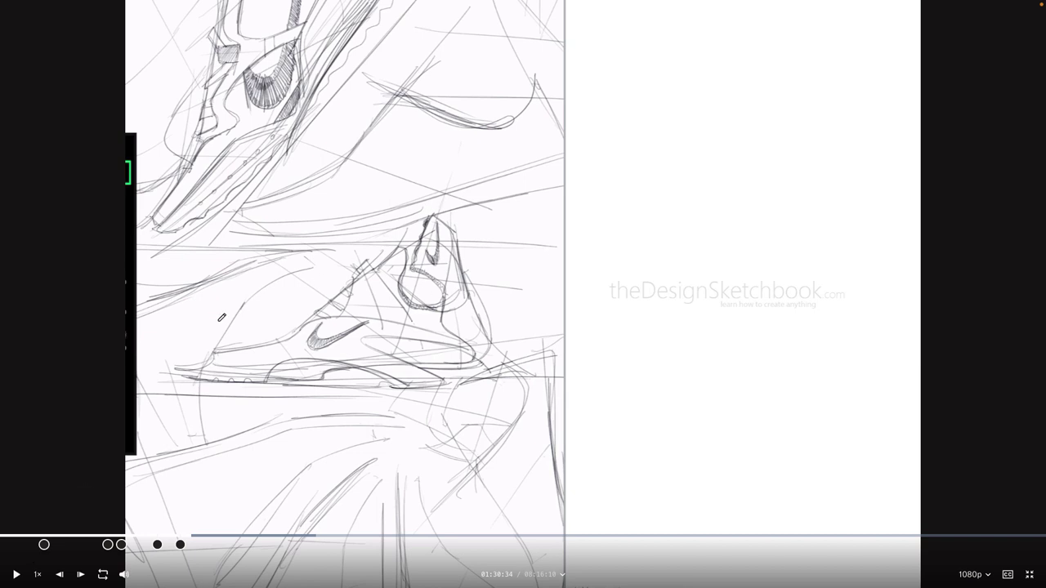
mouse_move(454, 206)
mouse_down()
mouse_move(263, 231)
mouse_move(506, 274)
mouse_move(449, 209)
mouse_up()
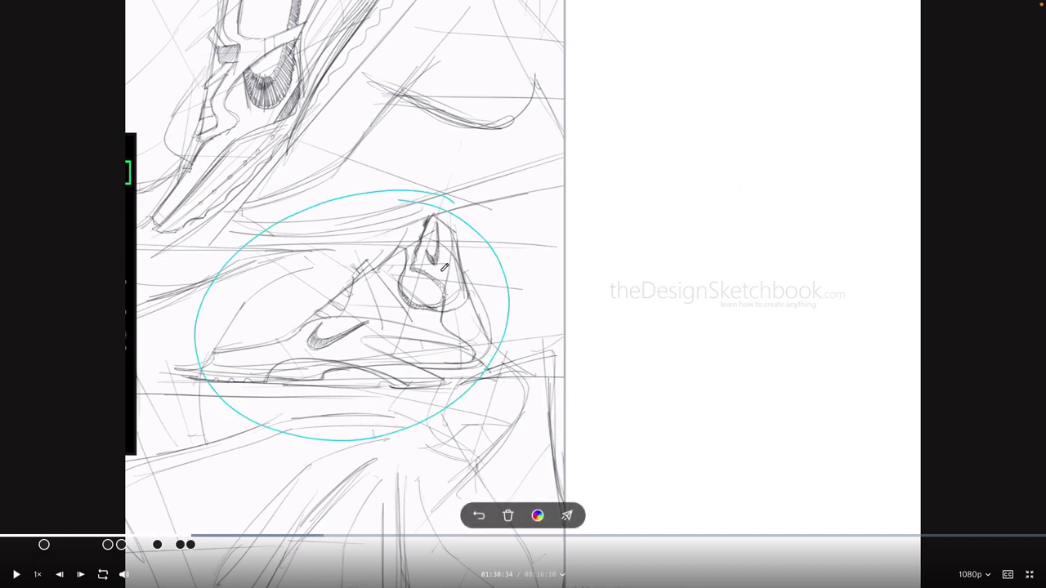
Write "Merge components" in the blank area with a downward arrow to "Break rules".
mouse_move(644, 82)
mouse_down()
mouse_move(679, 74)
mouse_move(686, 84)
mouse_move(708, 80)
mouse_move(710, 100)
mouse_move(723, 79)
mouse_move(788, 88)
mouse_move(793, 77)
mouse_move(812, 96)
mouse_move(829, 74)
mouse_move(882, 70)
mouse_up()
mouse_move(756, 113)
mouse_down()
mouse_move(775, 133)
mouse_move(665, 187)
mouse_move(679, 198)
mouse_move(815, 184)
mouse_move(847, 195)
mouse_up()
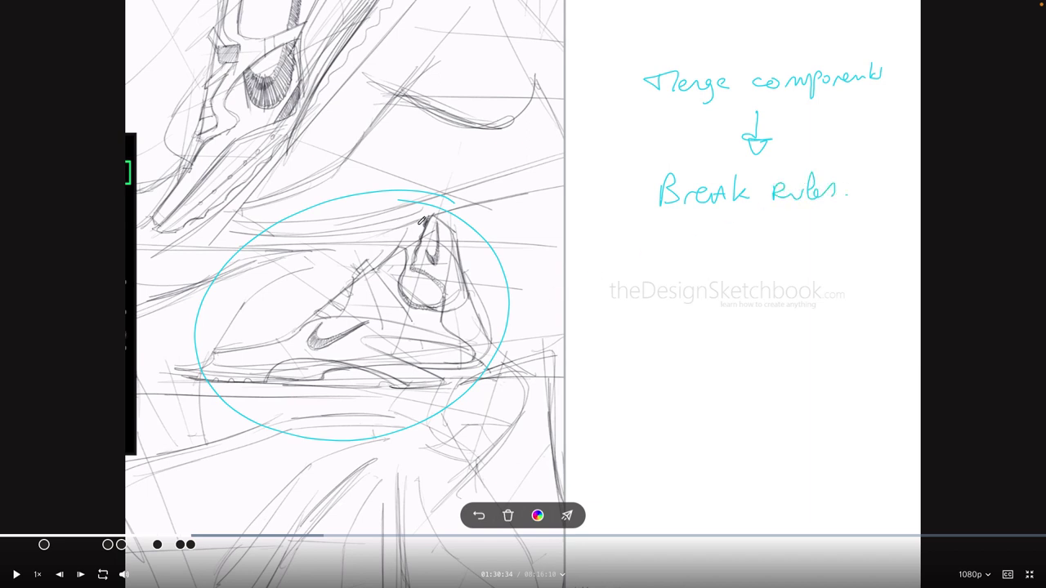
Outline the ankle collar and heel counter on the circled shoe as one connected part, and add the leg lines above it.
mouse_move(439, 181)
mouse_down()
mouse_move(412, 269)
mouse_move(457, 213)
mouse_move(470, 318)
mouse_move(437, 368)
mouse_move(487, 359)
mouse_up()
drag(466, 245, 484, 331)
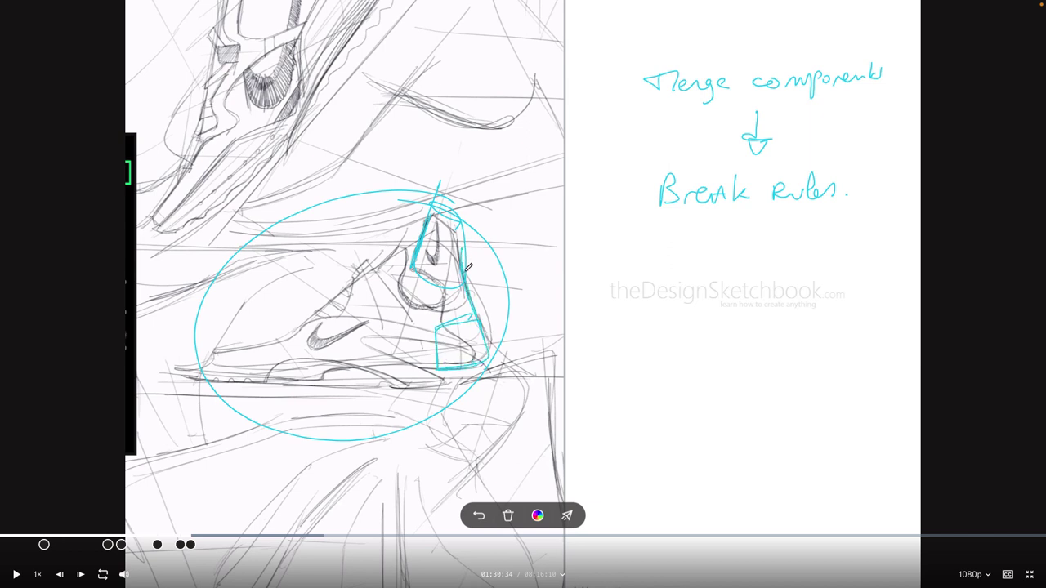
mouse_move(447, 282)
mouse_down()
mouse_move(451, 321)
mouse_move(439, 339)
mouse_up()
drag(432, 210, 412, 253)
drag(482, 129, 461, 214)
mouse_move(398, 245)
mouse_down()
mouse_move(412, 200)
mouse_move(411, 221)
mouse_move(457, 143)
mouse_move(450, 127)
mouse_move(435, 126)
mouse_move(473, 126)
mouse_up()
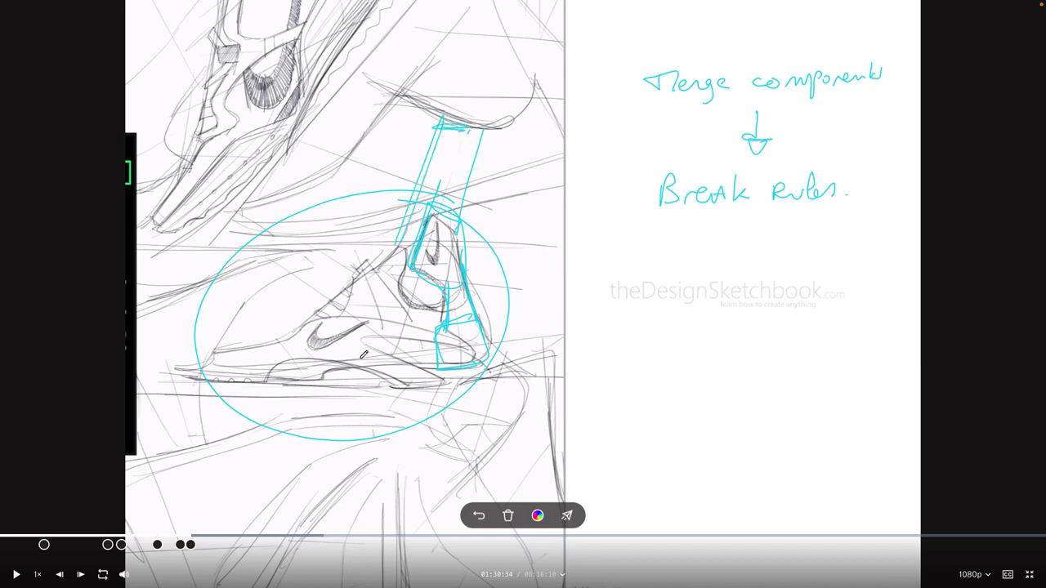
Outline the shoe's forefoot and midsole with arrows running towards the heel, and write "more support" above the toe.
mouse_move(301, 325)
mouse_down()
mouse_move(226, 353)
mouse_move(276, 349)
mouse_move(285, 365)
mouse_move(208, 363)
mouse_move(272, 365)
mouse_move(283, 345)
mouse_move(392, 363)
mouse_up()
mouse_move(273, 339)
mouse_down()
mouse_move(356, 322)
mouse_move(488, 354)
mouse_move(401, 399)
mouse_move(293, 351)
mouse_up()
drag(268, 316, 425, 315)
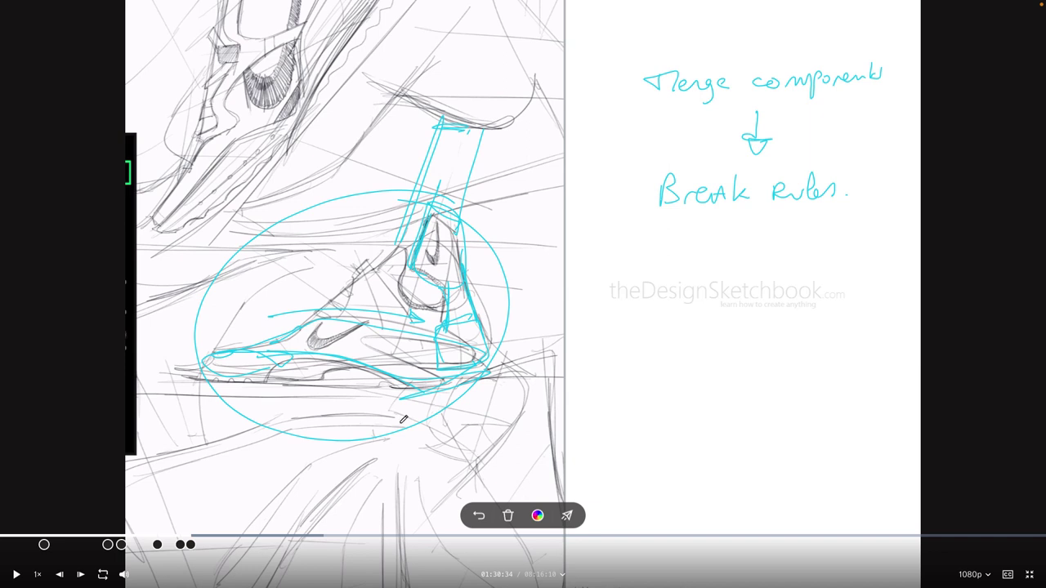
mouse_move(275, 336)
mouse_down()
mouse_move(389, 346)
mouse_move(383, 339)
mouse_up()
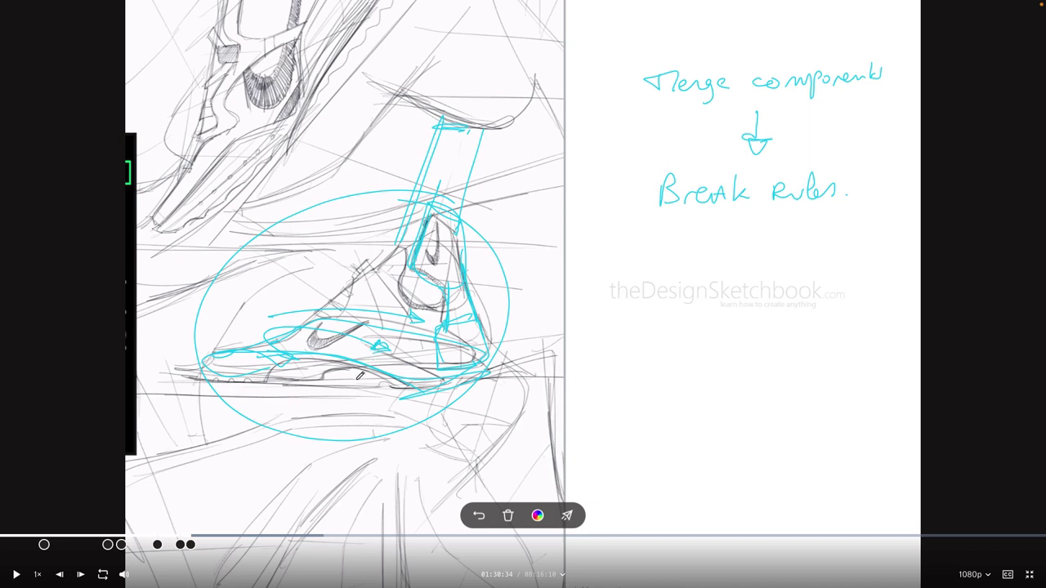
mouse_move(260, 309)
mouse_down()
mouse_move(299, 277)
mouse_move(306, 289)
mouse_move(293, 296)
mouse_move(313, 298)
mouse_move(321, 281)
mouse_move(329, 289)
mouse_move(354, 256)
mouse_up()
click(360, 260)
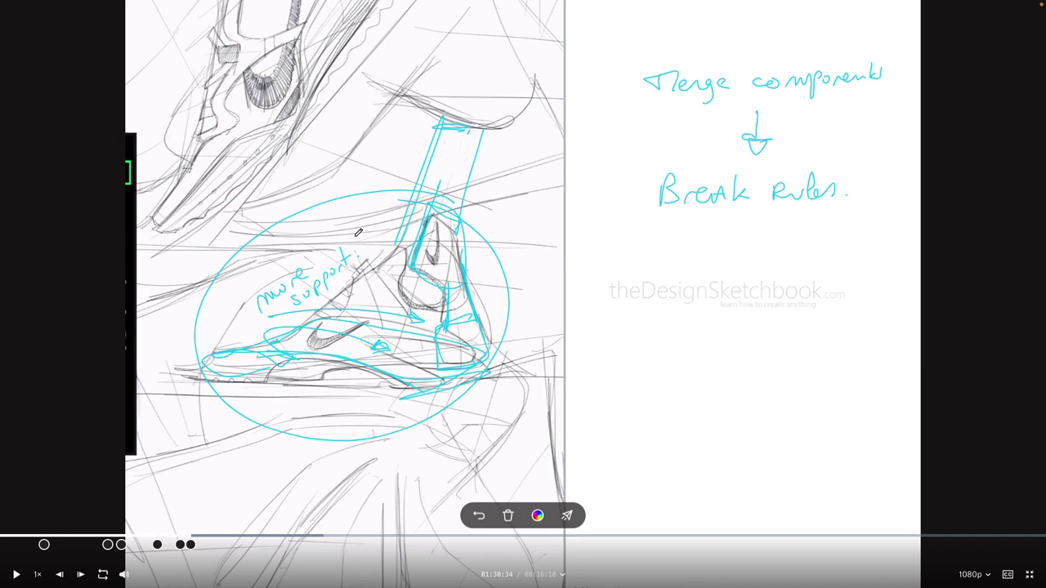
mouse_move(366, 280)
mouse_down()
mouse_move(384, 257)
mouse_move(368, 263)
mouse_move(409, 325)
mouse_up()
Draw a double-ringed circle below "Break rules" with short tick marks scattered around it.
mouse_move(644, 306)
mouse_down()
mouse_move(623, 320)
mouse_move(646, 304)
mouse_up()
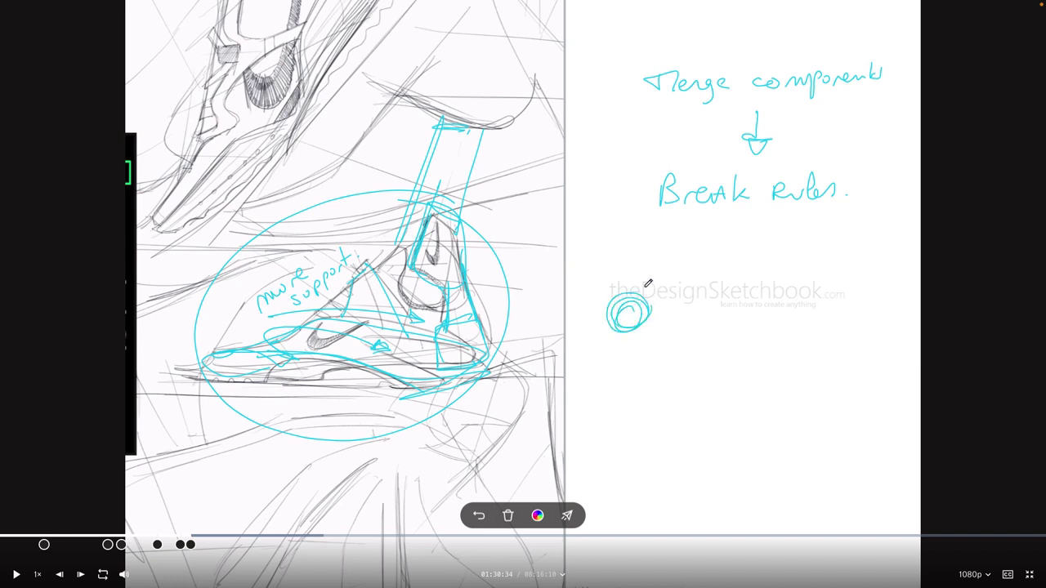
drag(665, 261, 660, 270)
drag(671, 324, 670, 331)
drag(632, 359, 594, 351)
drag(576, 328, 575, 331)
Draw a page outline containing several circles linked by arrows, with overlapping loops around the two central circles.
mouse_move(790, 306)
mouse_down()
mouse_move(770, 330)
mouse_move(782, 302)
mouse_up()
mouse_move(732, 260)
mouse_down()
mouse_move(733, 444)
mouse_move(879, 275)
mouse_move(726, 437)
mouse_move(841, 446)
mouse_up()
drag(824, 315, 820, 314)
drag(840, 265, 836, 263)
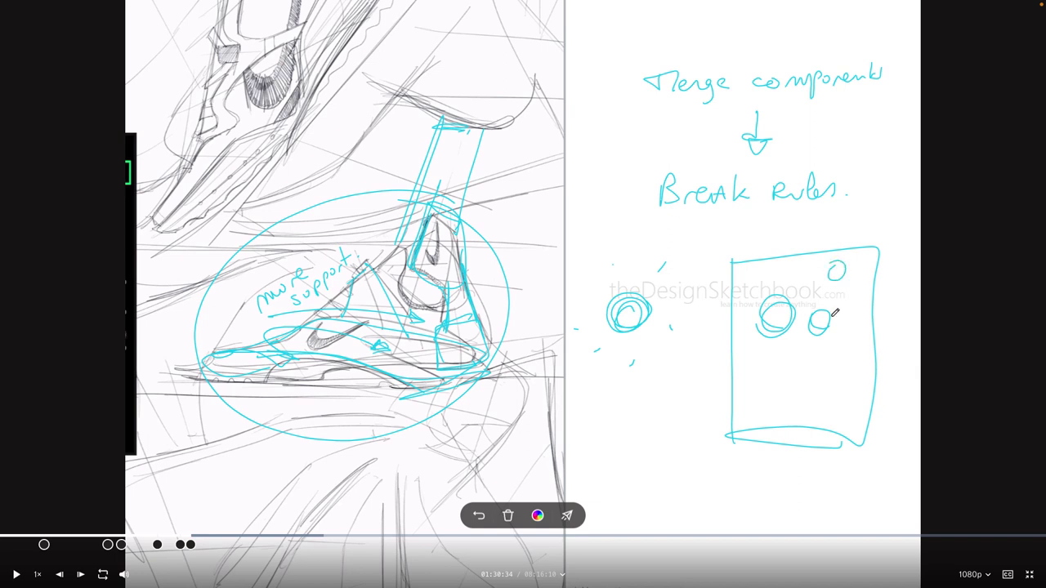
drag(842, 343, 839, 344)
drag(794, 299, 826, 284)
drag(826, 330, 840, 347)
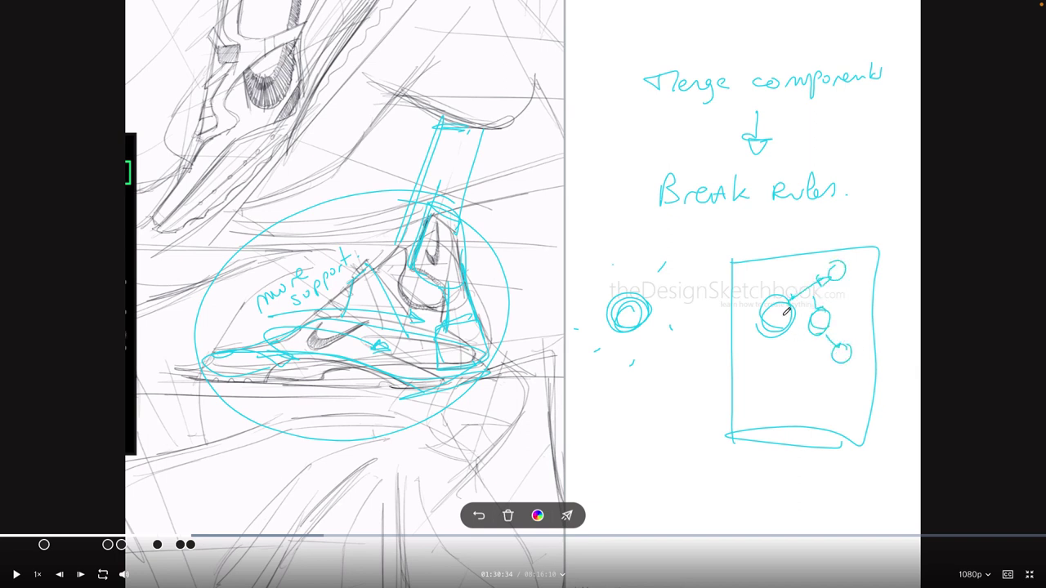
mouse_move(779, 304)
mouse_down()
mouse_move(757, 298)
mouse_move(768, 330)
mouse_move(785, 296)
mouse_move(819, 315)
mouse_move(829, 305)
mouse_move(817, 304)
mouse_move(831, 309)
mouse_move(807, 332)
mouse_move(782, 336)
mouse_up()
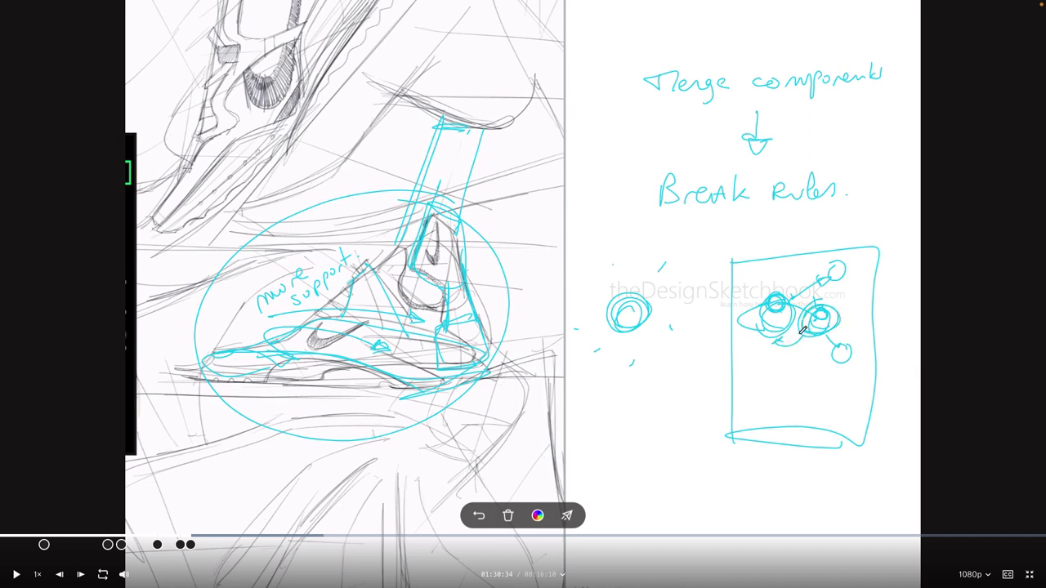
Write "Iteration" on the page drawing, add two small circles, and draw arrows from outside pointing at the circles.
mouse_move(755, 389)
mouse_down()
mouse_move(777, 397)
mouse_move(829, 384)
mouse_move(840, 393)
mouse_move(849, 378)
mouse_up()
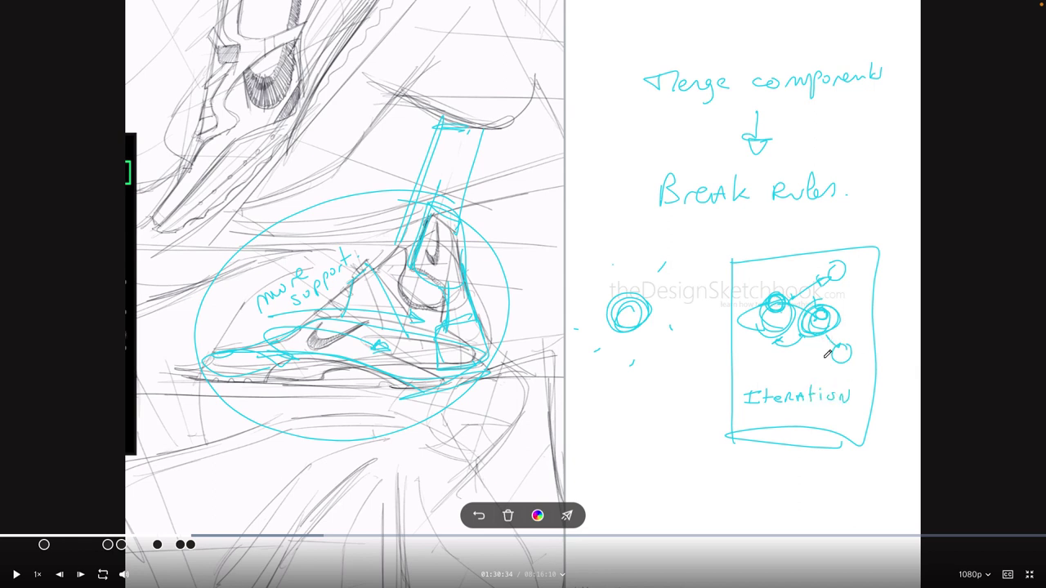
mouse_move(760, 375)
mouse_down()
mouse_move(763, 361)
mouse_move(815, 365)
mouse_up()
mouse_move(662, 430)
mouse_down()
mouse_move(758, 369)
mouse_move(751, 375)
mouse_up()
drag(889, 192, 842, 266)
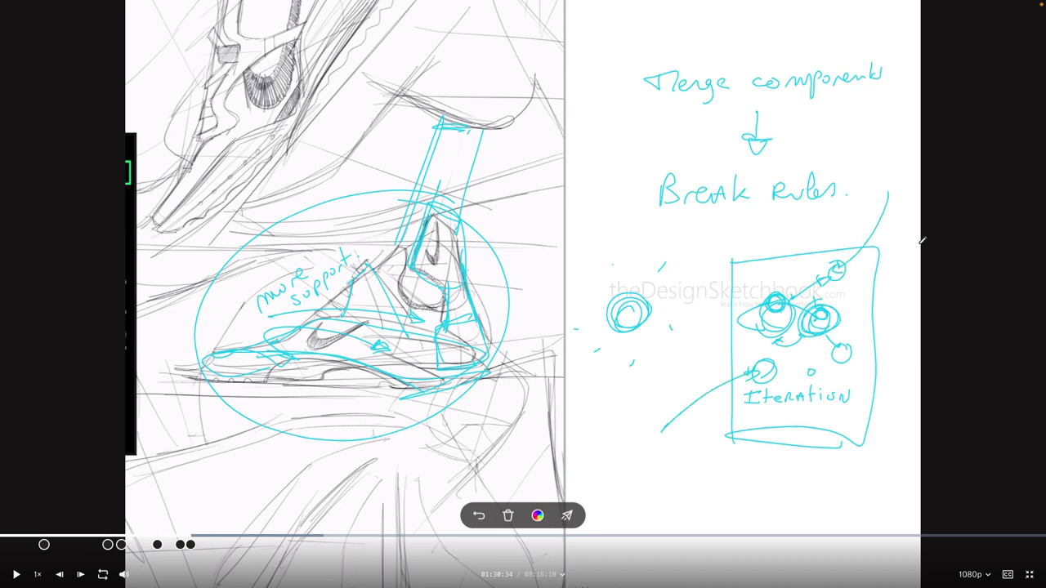
drag(905, 329, 853, 345)
Write "Creative chaos" below the page drawing and ring it with repeated ovals.
drag(704, 463, 812, 463)
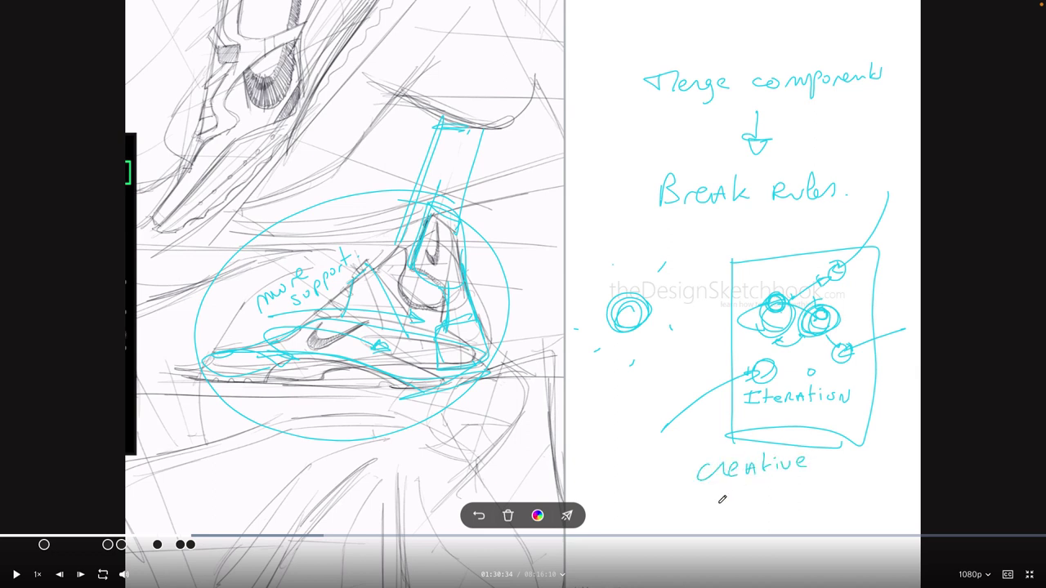
mouse_move(735, 484)
mouse_down()
mouse_move(739, 505)
mouse_move(786, 488)
mouse_move(778, 495)
mouse_up()
mouse_move(796, 437)
mouse_down()
mouse_move(703, 516)
mouse_move(744, 520)
mouse_move(756, 422)
mouse_move(692, 446)
mouse_move(656, 436)
mouse_up()
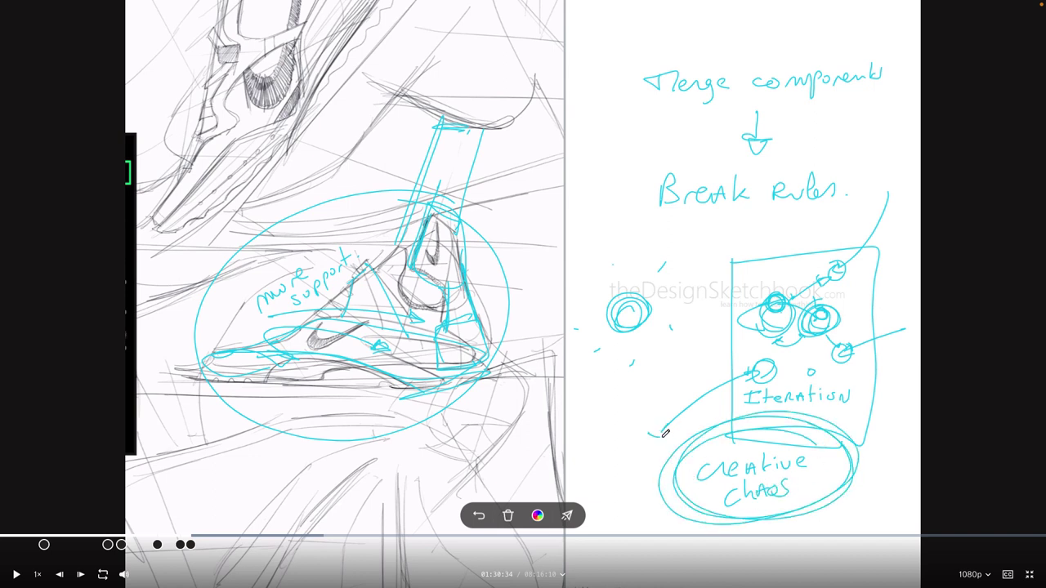
Return the video to about 01:31, play on from there and pause at 01:47:04.
click(830, 536)
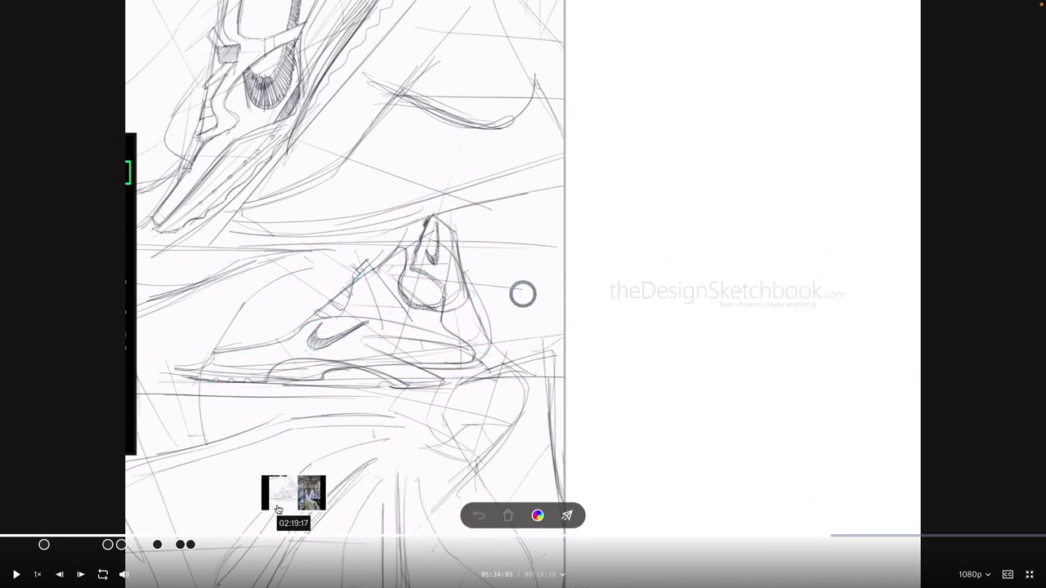
click(191, 536)
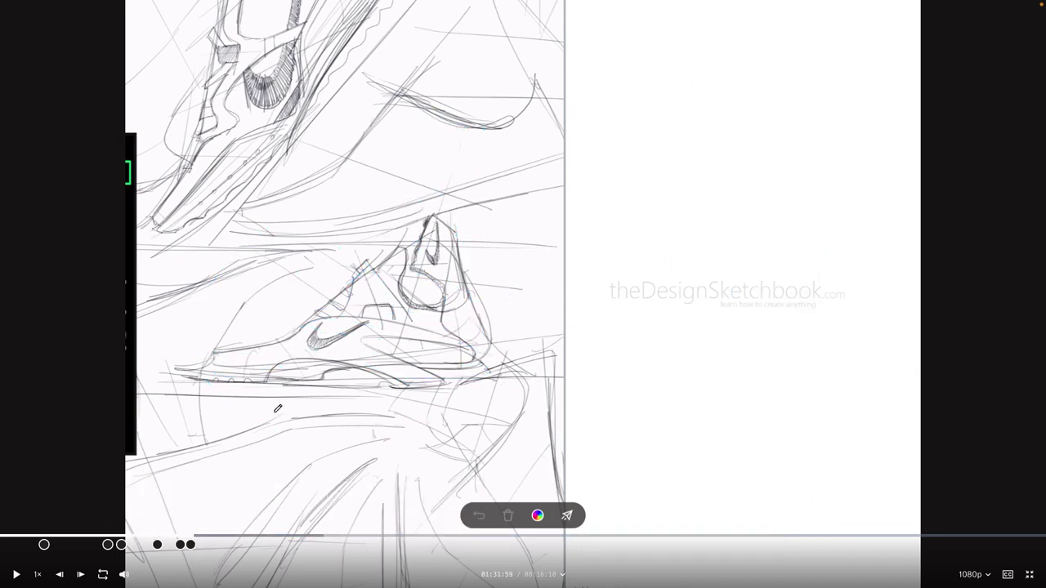
click(16, 576)
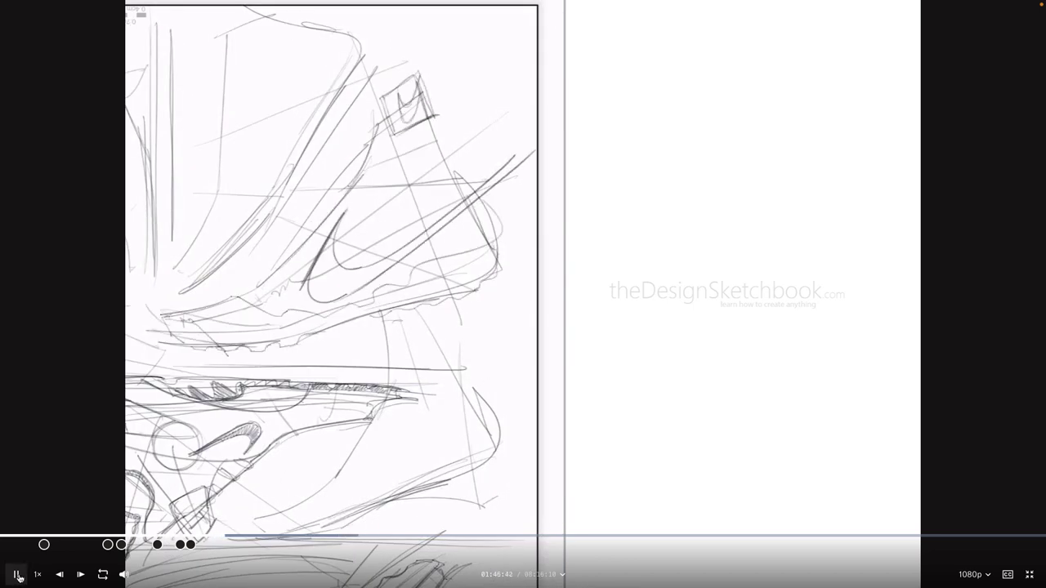
click(18, 578)
Write "Fast sketch" at the top of the blank page with a downward arrow leading to "2 to 5 min.".
mouse_move(666, 61)
mouse_down()
mouse_move(762, 80)
mouse_move(832, 71)
mouse_up()
drag(855, 71, 864, 75)
drag(741, 105, 740, 157)
drag(635, 190, 664, 214)
mouse_move(714, 186)
mouse_down()
mouse_move(714, 206)
mouse_move(745, 204)
mouse_up()
drag(776, 181, 776, 205)
drag(773, 182, 874, 201)
click(879, 197)
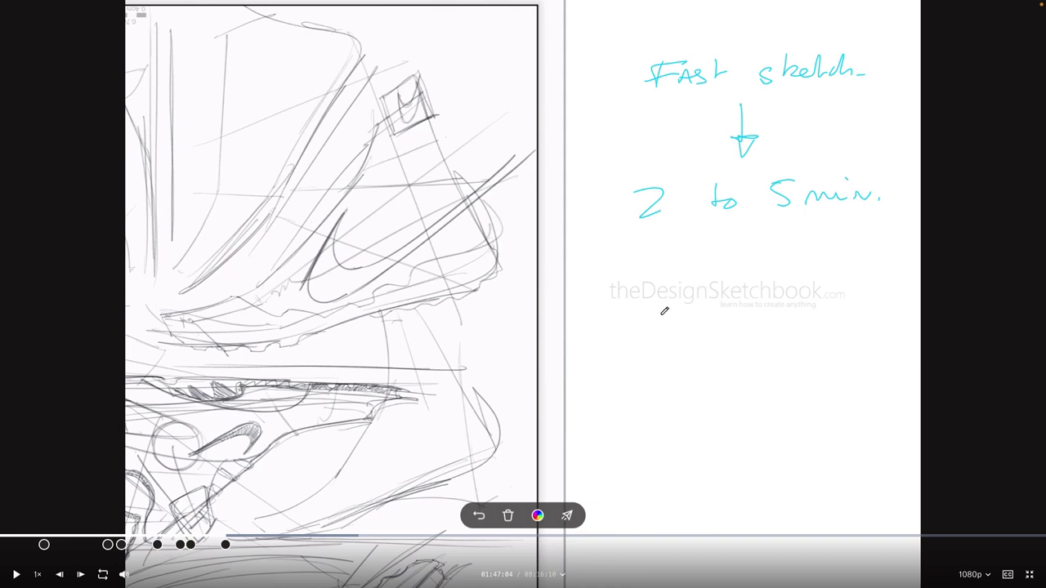
Draw two quick shoe outlines under "2 to 5 min." and a small curved shape enclosed in a circle beneath them.
mouse_move(619, 328)
mouse_down()
mouse_move(702, 290)
mouse_move(600, 320)
mouse_move(712, 263)
mouse_move(600, 327)
mouse_move(641, 290)
mouse_move(735, 316)
mouse_up()
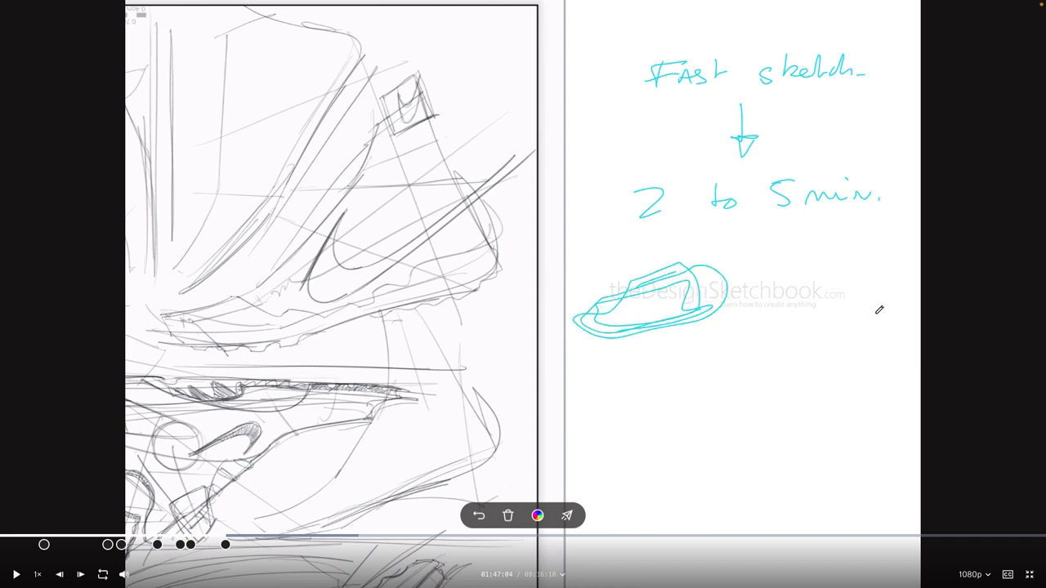
mouse_move(816, 327)
mouse_down()
mouse_move(796, 326)
mouse_move(854, 290)
mouse_move(850, 322)
mouse_move(806, 318)
mouse_up()
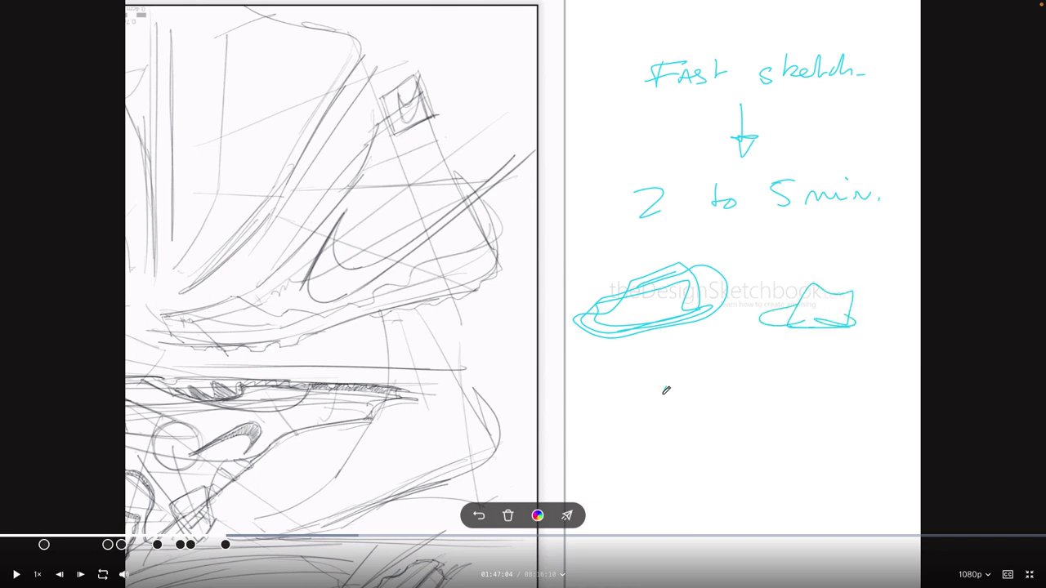
drag(663, 392, 717, 382)
drag(691, 342, 753, 363)
Draw an arrow labelled "Come back later" pointing at the circled sketch, and outline a shoe around the shape inside it.
drag(747, 400, 833, 429)
drag(763, 384, 768, 413)
drag(832, 451, 880, 472)
mouse_move(808, 477)
mouse_down()
mouse_move(797, 488)
mouse_move(808, 490)
mouse_up()
drag(814, 486, 837, 503)
mouse_move(776, 487)
mouse_down()
mouse_move(783, 505)
mouse_move(819, 508)
mouse_up()
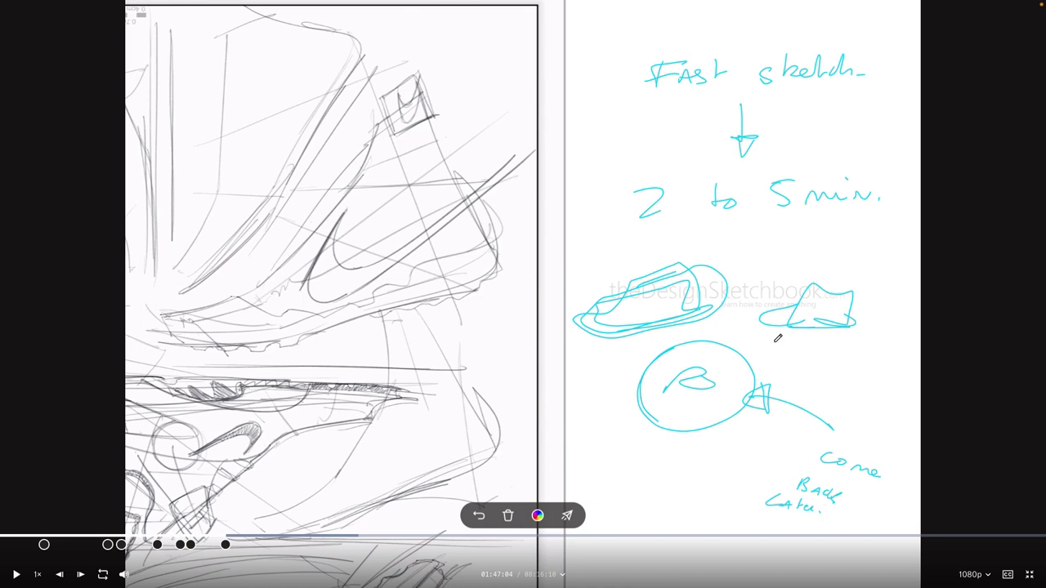
mouse_move(694, 363)
mouse_down()
mouse_move(648, 402)
mouse_move(707, 374)
mouse_up()
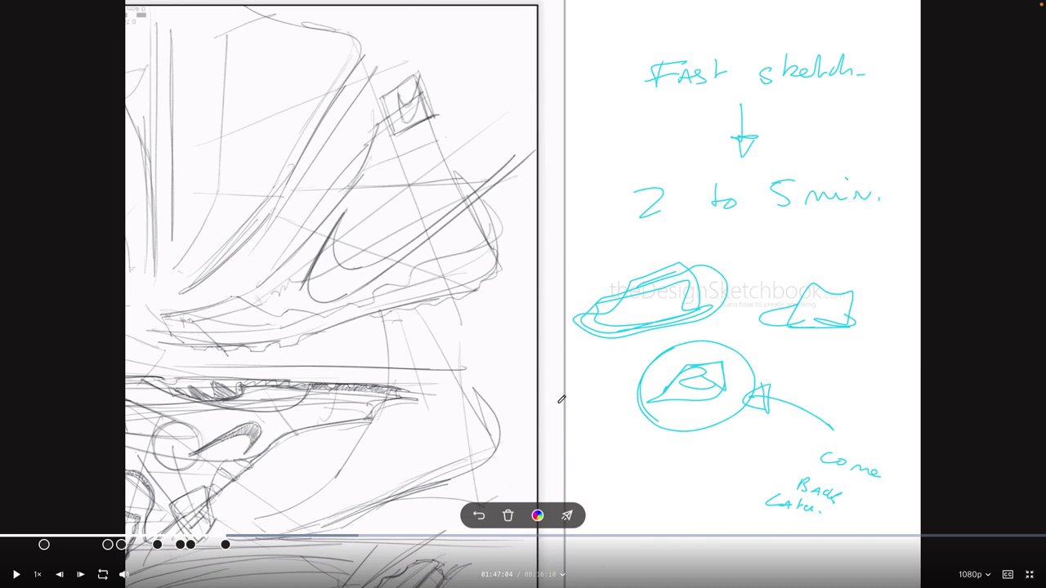
Advance the video to 01:47:47 and write "Productivity." with "Do not love one unique sketch." below it.
click(16, 575)
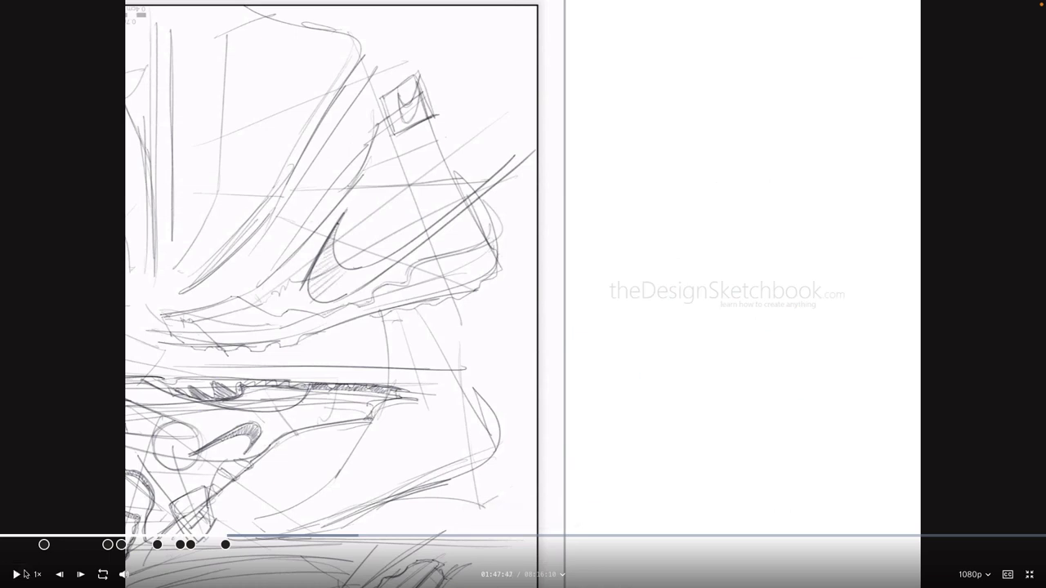
mouse_move(660, 84)
mouse_down()
mouse_move(692, 99)
mouse_move(698, 87)
mouse_move(756, 87)
mouse_move(785, 72)
mouse_move(808, 85)
mouse_move(817, 67)
mouse_move(838, 84)
mouse_move(624, 193)
mouse_move(688, 202)
mouse_move(701, 192)
mouse_move(793, 195)
mouse_up()
mouse_move(670, 238)
mouse_down()
mouse_move(767, 234)
mouse_move(779, 253)
mouse_move(809, 233)
mouse_up()
mouse_move(722, 278)
mouse_down()
mouse_move(732, 263)
mouse_move(797, 263)
mouse_move(782, 278)
mouse_up()
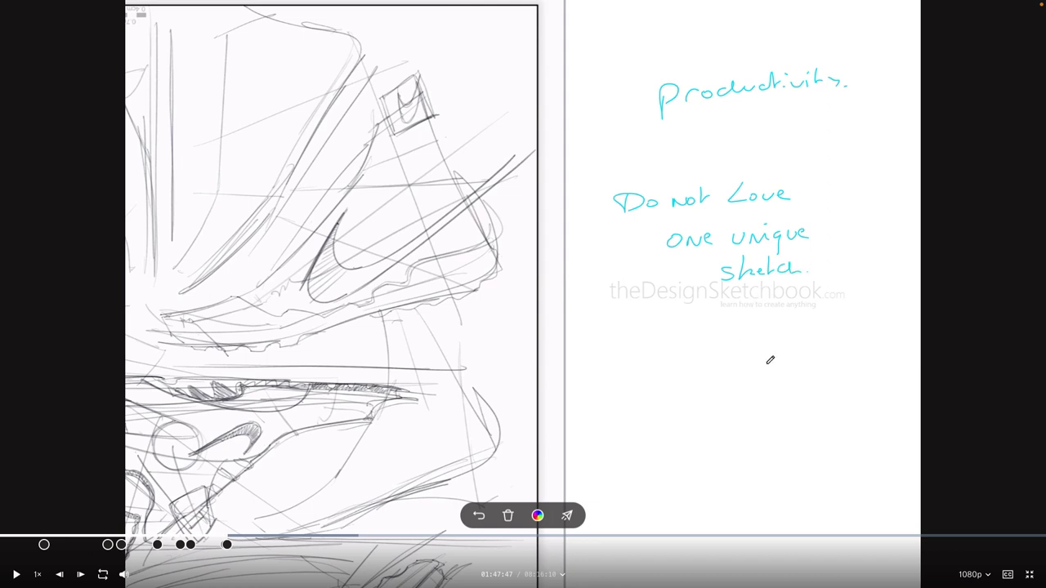
Frame "Do not love one unique sketch." with a double-lined rectangle.
mouse_move(597, 181)
mouse_down()
mouse_move(593, 316)
mouse_move(849, 296)
mouse_up()
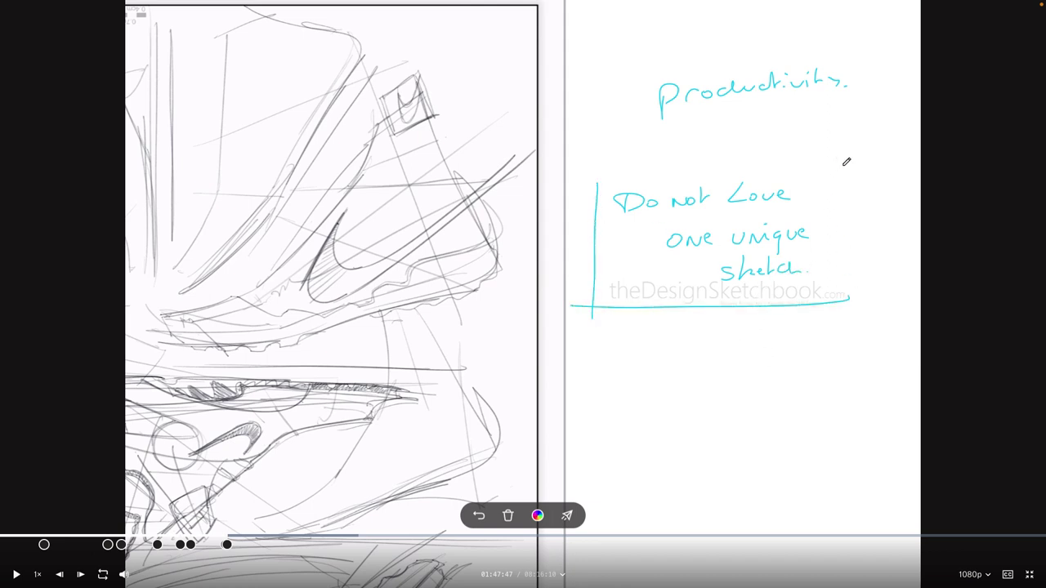
drag(843, 162, 829, 317)
mouse_move(592, 173)
mouse_down()
mouse_move(848, 161)
mouse_move(851, 303)
mouse_up()
drag(619, 307, 850, 301)
drag(594, 164, 596, 313)
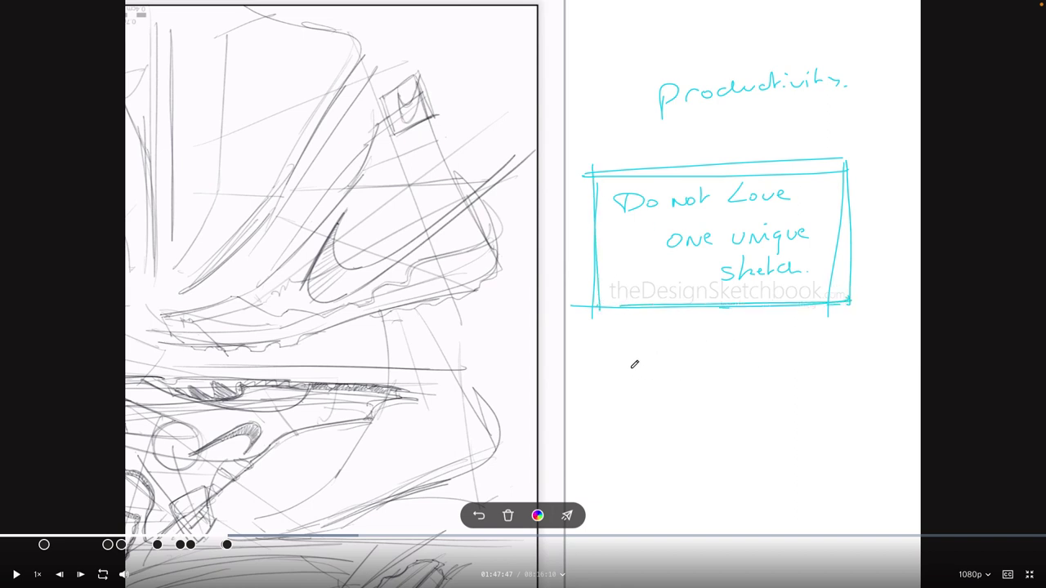
Write "Love the Journey." below the frame, ring it with repeated ovals, and add "Cherish ideas." underneath.
mouse_move(634, 364)
mouse_down()
mouse_move(639, 381)
mouse_move(692, 366)
mouse_move(715, 377)
mouse_move(737, 361)
mouse_move(740, 394)
mouse_move(790, 377)
mouse_move(832, 387)
mouse_up()
mouse_move(597, 403)
mouse_down()
mouse_move(844, 398)
mouse_move(741, 330)
mouse_move(663, 426)
mouse_move(829, 355)
mouse_move(607, 410)
mouse_move(867, 399)
mouse_move(603, 351)
mouse_up()
drag(828, 344, 841, 390)
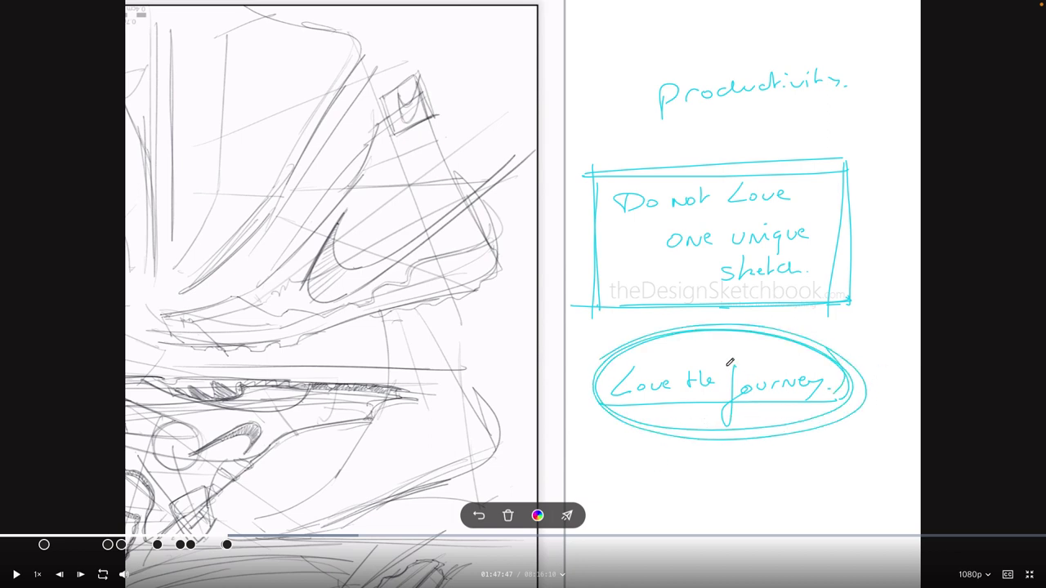
drag(722, 368, 750, 364)
mouse_move(708, 466)
mouse_down()
mouse_move(700, 476)
mouse_move(748, 455)
mouse_move(753, 467)
mouse_move(814, 452)
mouse_up()
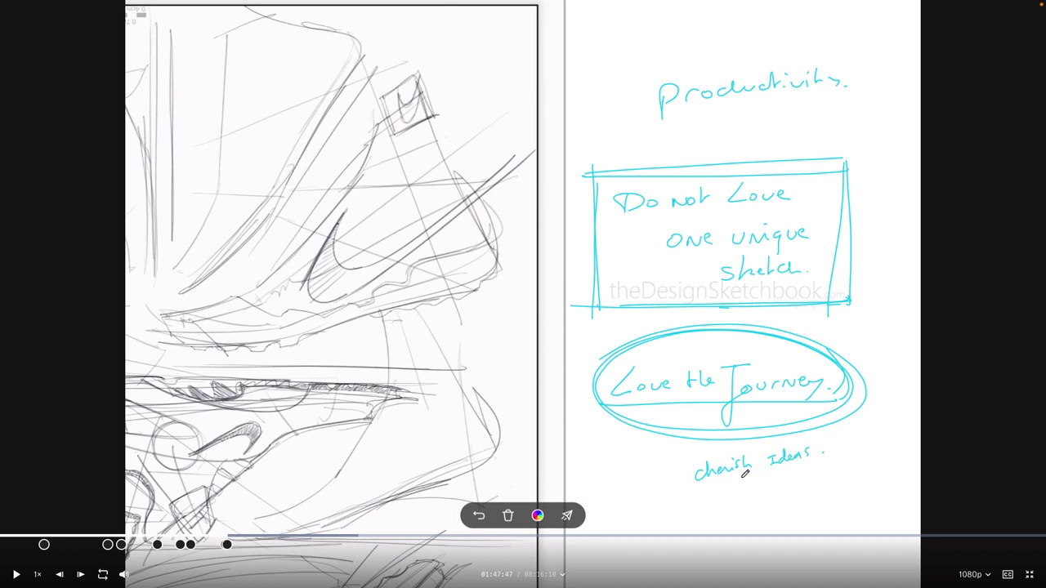
Advance the video to 02:01:51 and trace the lower shoe's curved heel and sole contour, adding a parallel arrow beside it.
click(17, 575)
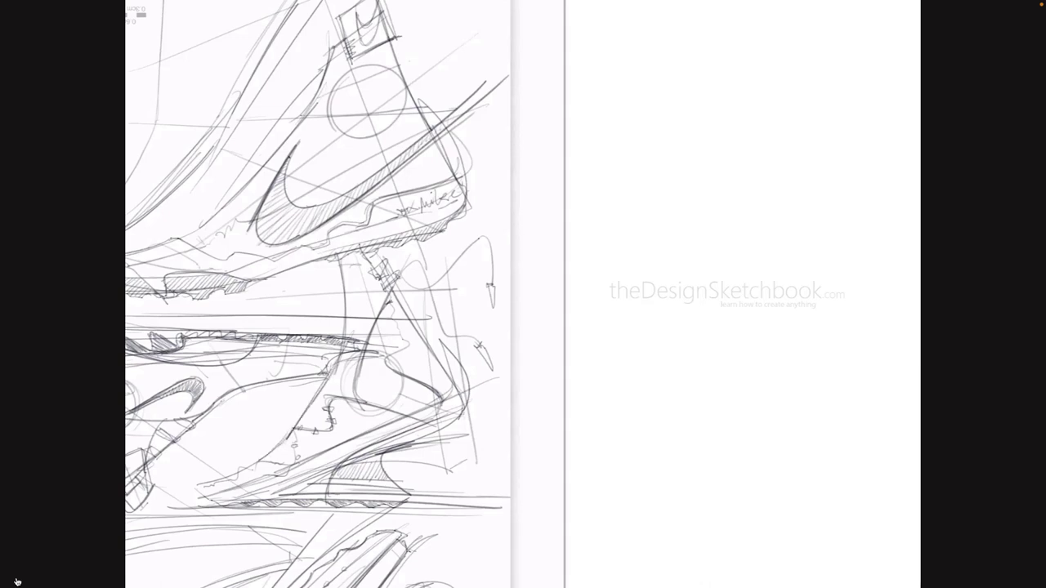
mouse_move(17, 578)
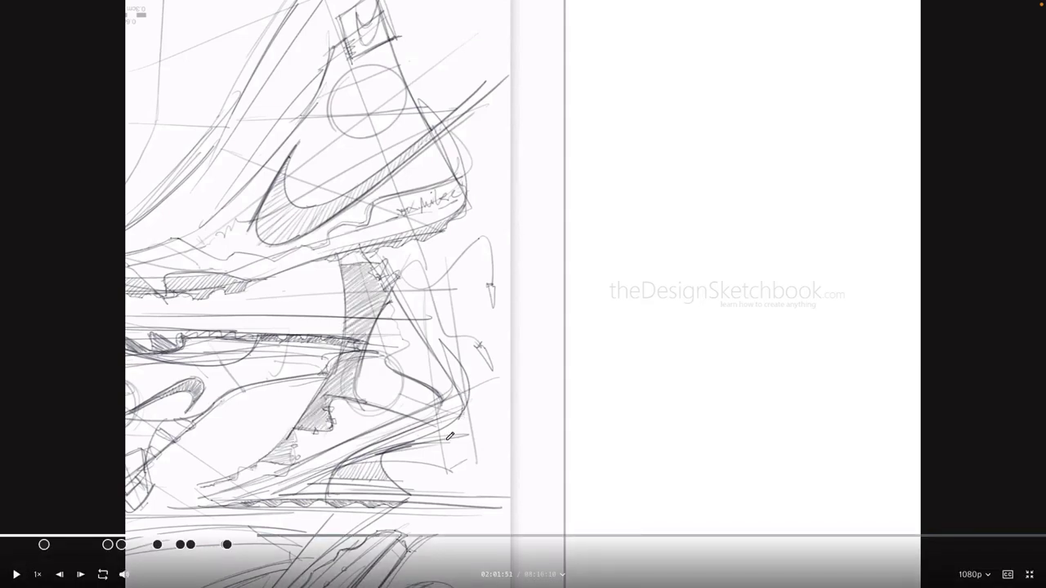
drag(478, 342, 377, 470)
mouse_move(472, 399)
mouse_down()
mouse_move(390, 446)
mouse_move(415, 498)
mouse_move(510, 402)
mouse_up()
drag(423, 469, 453, 487)
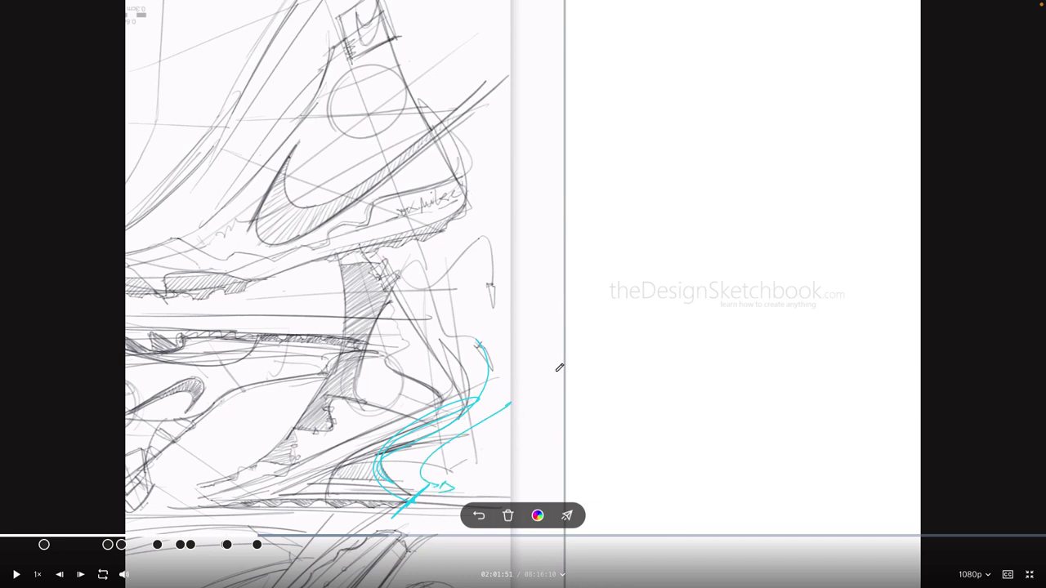
Write "Daring proposals." on two lines beside the traced heel.
drag(545, 363, 652, 346)
drag(664, 327, 654, 356)
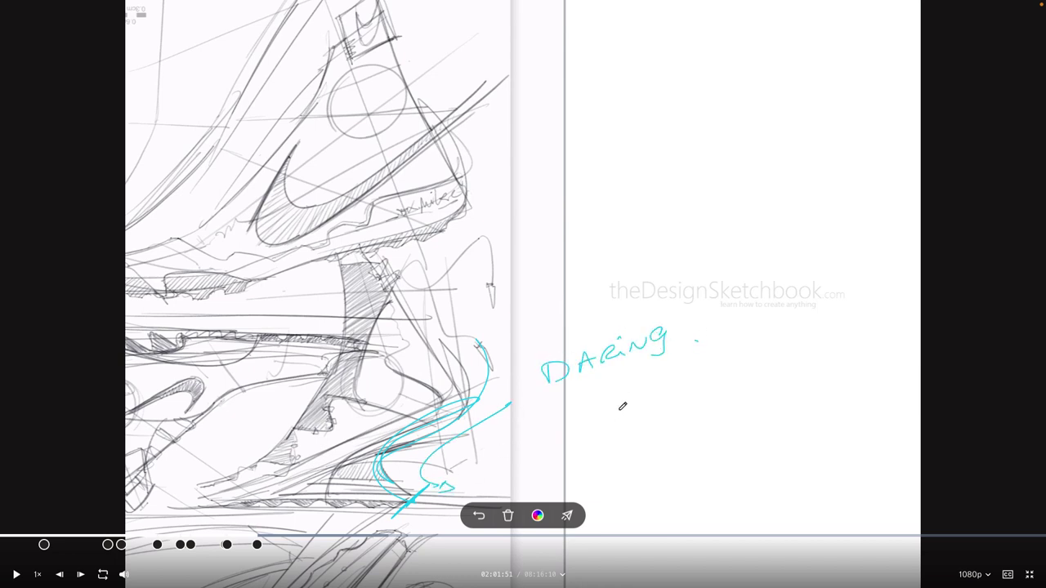
mouse_move(600, 394)
mouse_down()
mouse_move(631, 388)
mouse_move(657, 390)
mouse_up()
mouse_move(665, 364)
mouse_down()
mouse_move(655, 415)
mouse_move(670, 384)
mouse_up()
drag(679, 367, 685, 377)
mouse_move(713, 352)
mouse_down()
mouse_move(702, 369)
mouse_move(717, 364)
mouse_up()
drag(729, 320, 722, 361)
drag(742, 336, 737, 351)
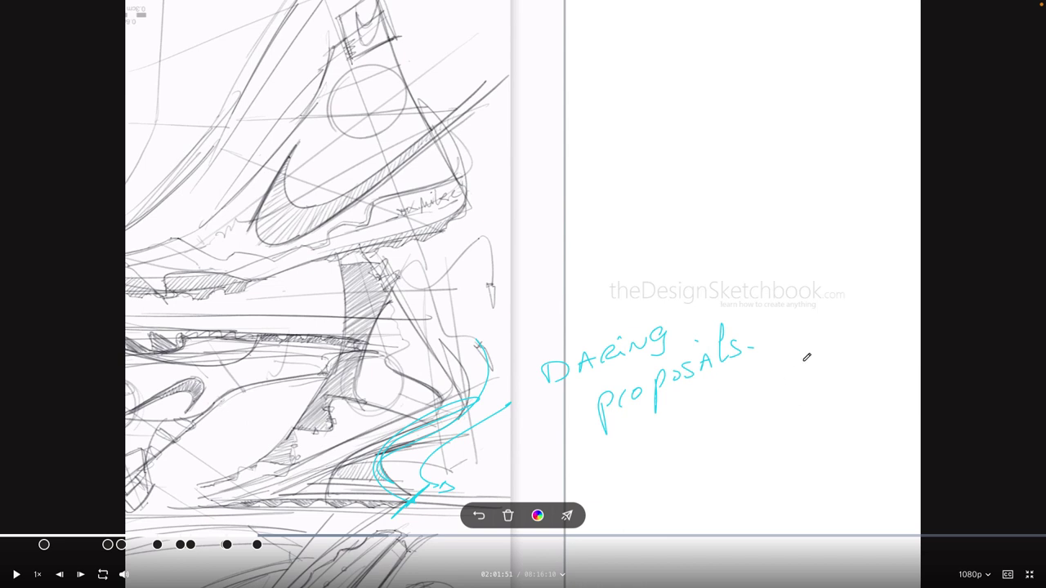
Draw a smiling stick figure with a light bulb above it, and ring "Daring proposals." with ovals joined to a connecting line.
drag(858, 351, 845, 365)
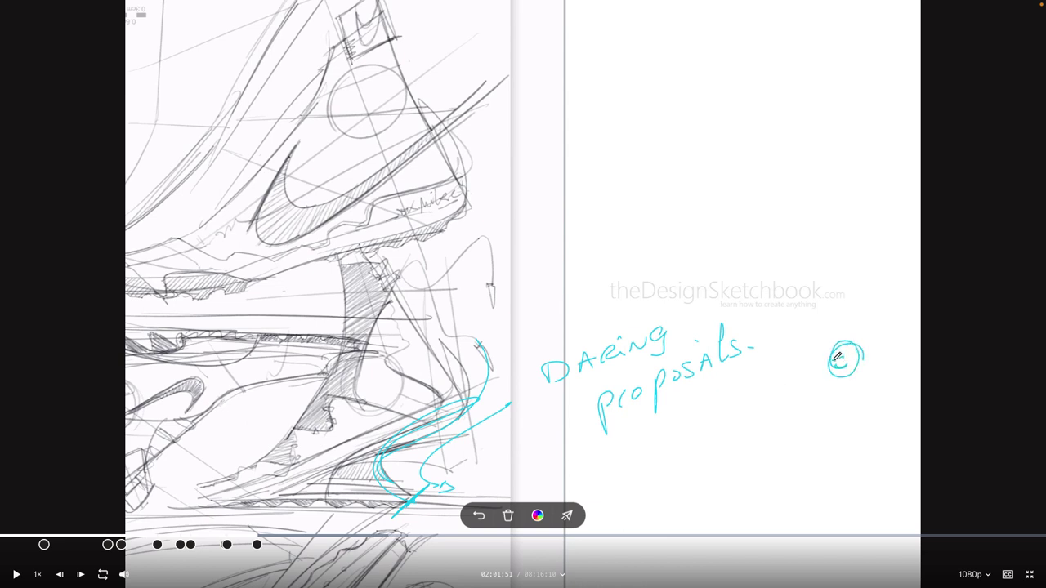
mouse_move(842, 374)
mouse_down()
mouse_move(825, 426)
mouse_move(861, 381)
mouse_move(837, 384)
mouse_up()
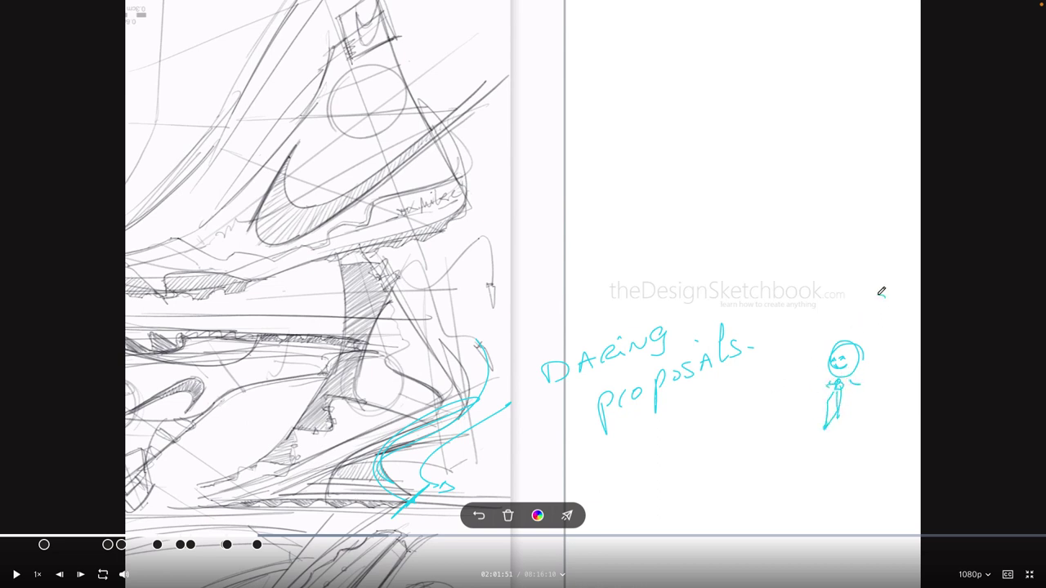
mouse_move(879, 292)
mouse_down()
mouse_move(865, 327)
mouse_move(875, 330)
mouse_move(887, 303)
mouse_move(732, 301)
mouse_move(711, 425)
mouse_move(580, 431)
mouse_move(549, 316)
mouse_move(521, 378)
mouse_up()
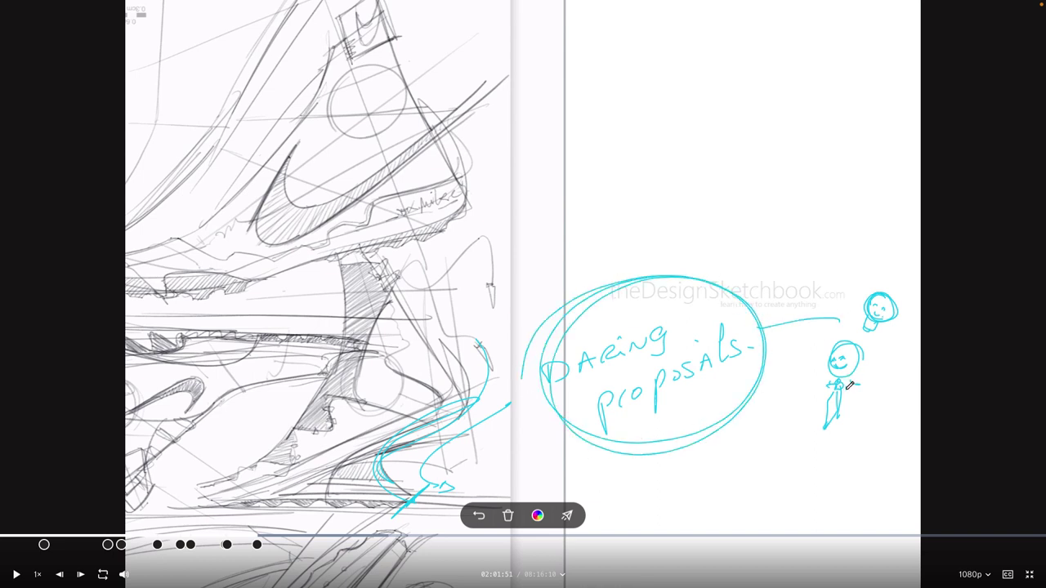
Give the stick figure a speech bubble filled with small marks, and draw a second smiling figure facing it.
mouse_move(817, 348)
mouse_down()
mouse_move(786, 358)
mouse_move(820, 366)
mouse_move(770, 381)
mouse_move(774, 373)
mouse_up()
click(797, 348)
click(804, 348)
click(808, 347)
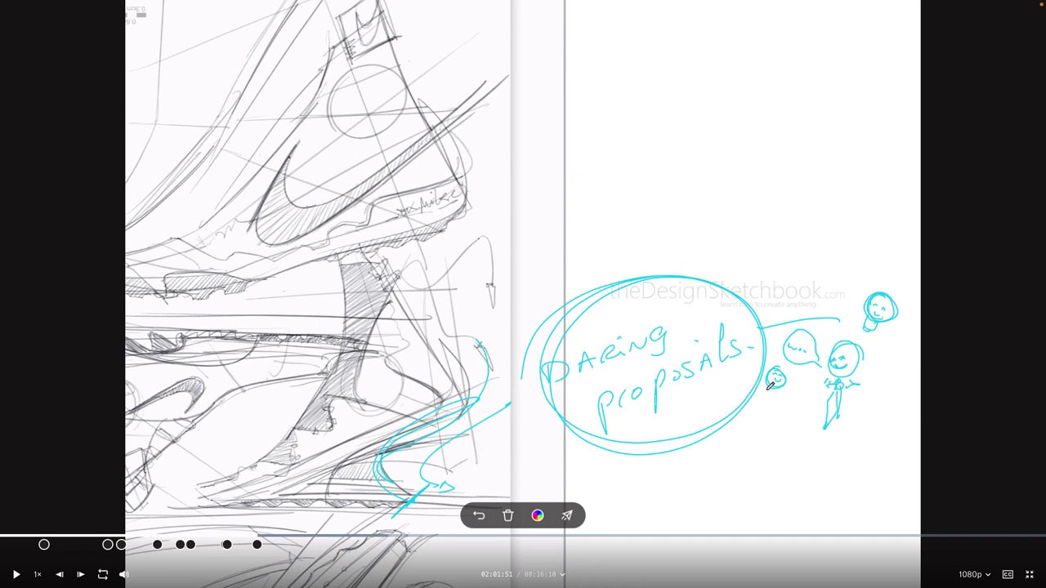
mouse_move(770, 386)
mouse_down()
mouse_move(749, 415)
mouse_move(772, 387)
mouse_move(774, 420)
mouse_move(806, 373)
mouse_up()
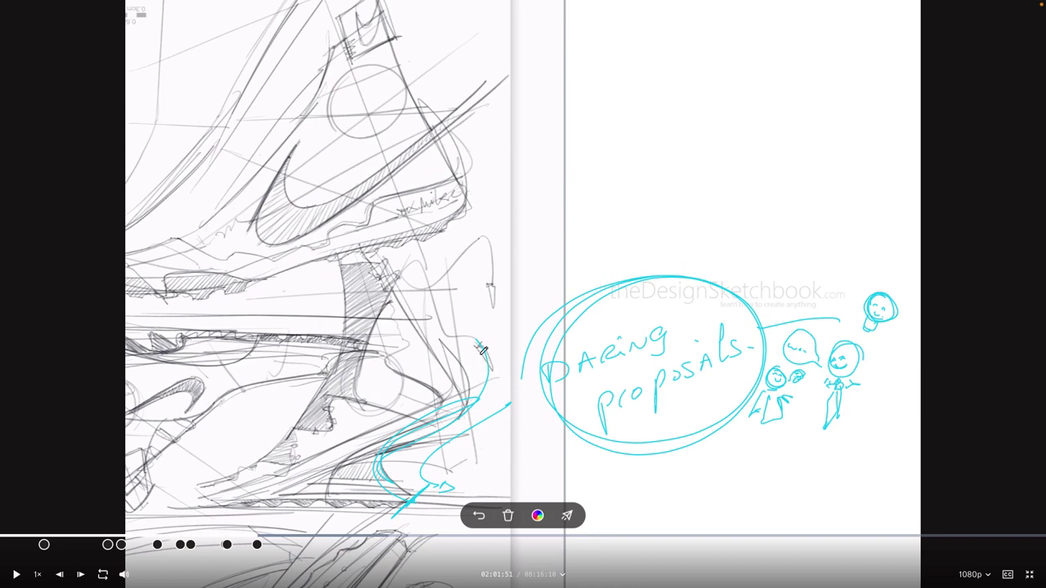
Mark the lower shoe's back edge and sole with lines, and write "push beyond the limits" above the ringed text.
drag(433, 277, 464, 340)
drag(304, 508, 412, 512)
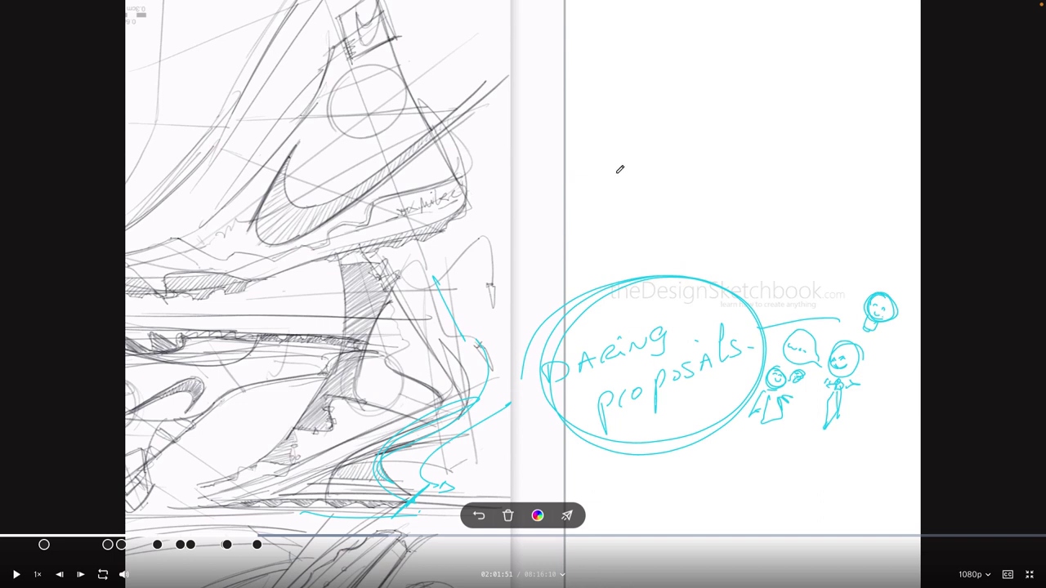
mouse_move(613, 161)
mouse_down()
mouse_move(617, 173)
mouse_move(775, 131)
mouse_up()
mouse_move(619, 190)
mouse_down()
mouse_move(627, 214)
mouse_move(647, 199)
mouse_move(711, 200)
mouse_move(727, 171)
mouse_move(739, 187)
mouse_up()
click(709, 174)
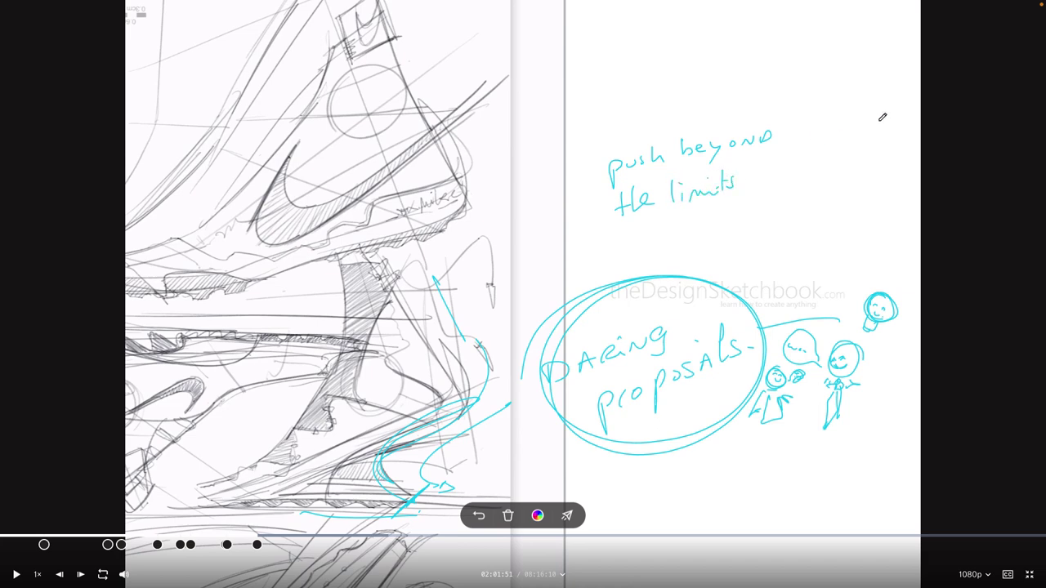
Advance the video to 02:09:11 and trace the shoe's inward-curving heel and the base line of its sole.
click(17, 575)
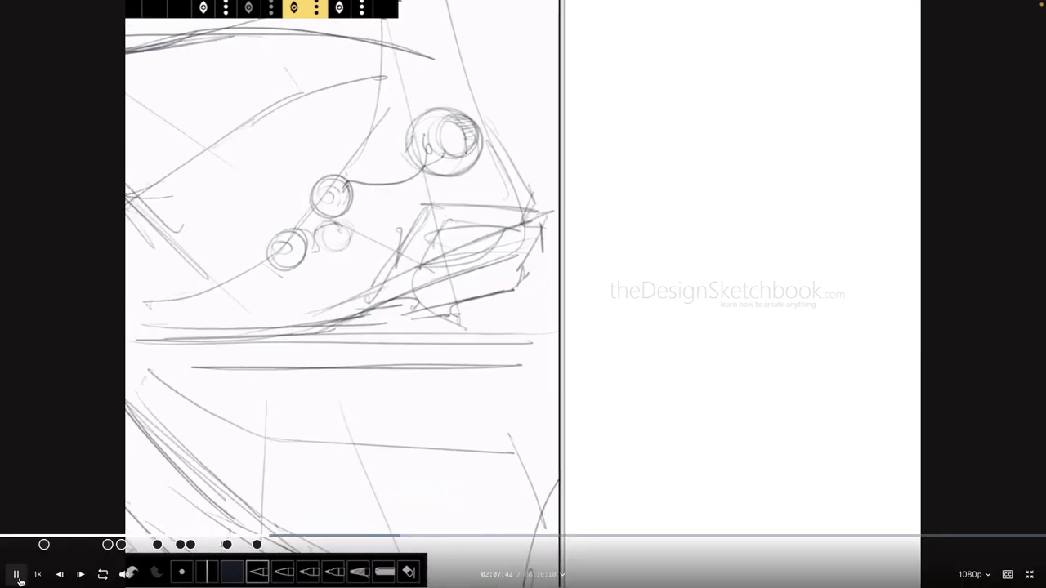
click(16, 574)
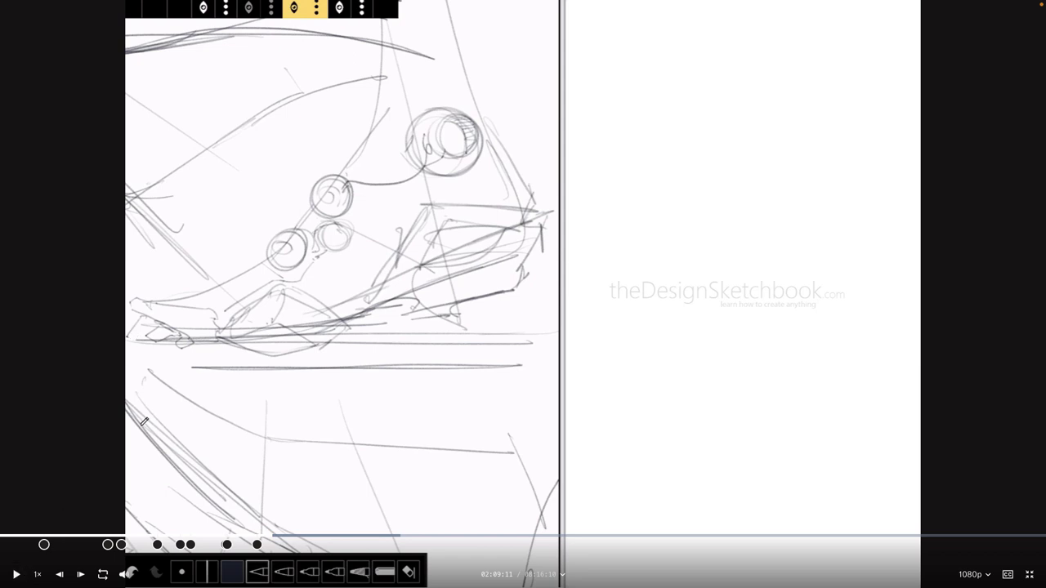
mouse_move(561, 210)
mouse_down()
mouse_move(416, 276)
mouse_move(455, 327)
mouse_move(579, 205)
mouse_move(473, 326)
mouse_up()
mouse_move(210, 349)
mouse_down()
mouse_move(467, 339)
mouse_move(474, 327)
mouse_up()
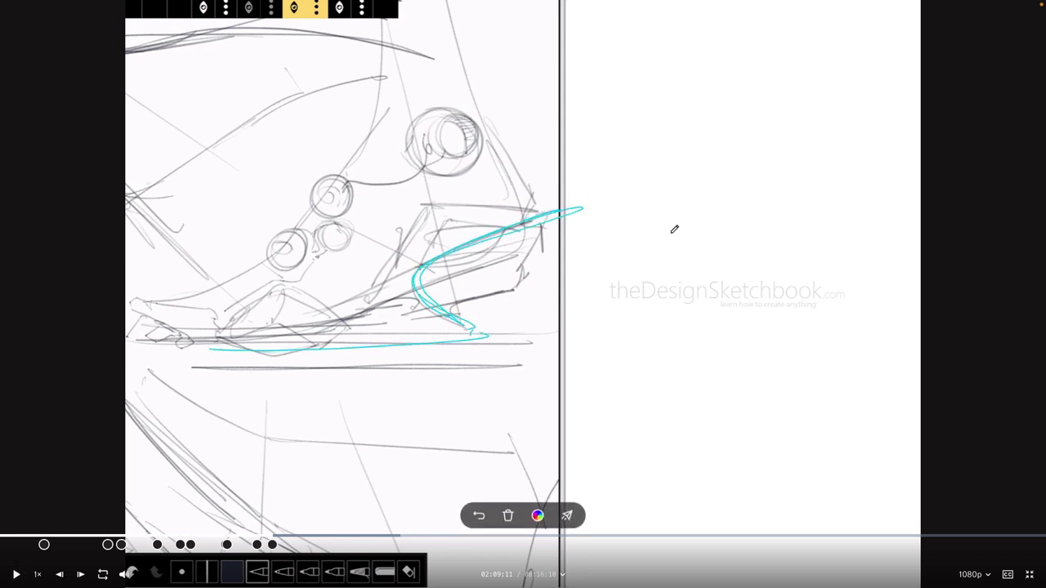
Write "Iteration" beside the traced heel and draw two small shoe profiles with different heel shapes beneath it.
drag(632, 209, 739, 211)
mouse_move(627, 372)
mouse_down()
mouse_move(671, 341)
mouse_move(619, 367)
mouse_move(652, 374)
mouse_up()
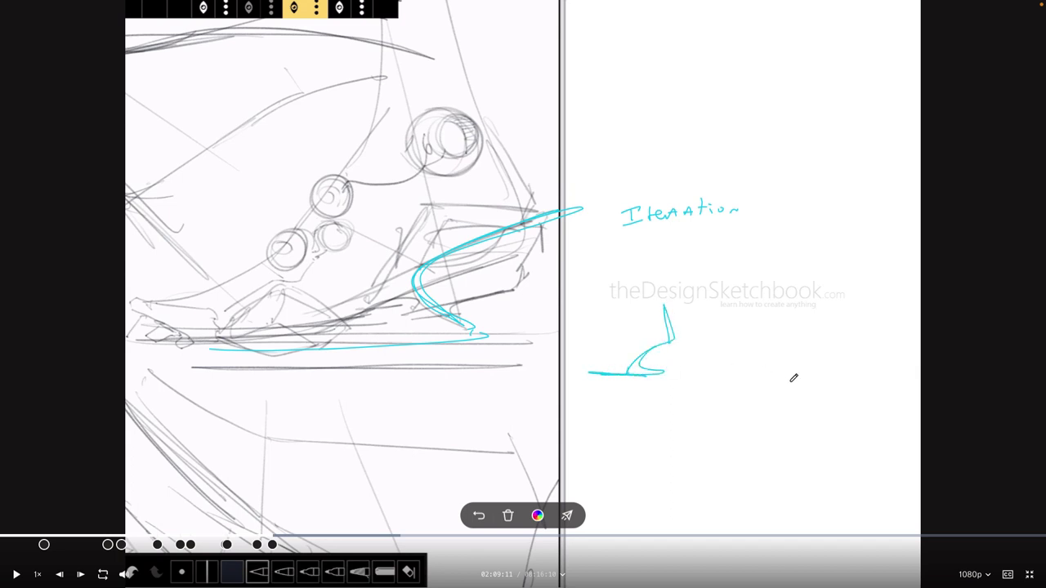
drag(632, 308, 585, 360)
mouse_move(719, 389)
mouse_down()
mouse_move(784, 359)
mouse_move(805, 334)
mouse_move(805, 349)
mouse_move(755, 390)
mouse_up()
mouse_move(756, 332)
mouse_down()
mouse_move(729, 384)
mouse_move(808, 347)
mouse_up()
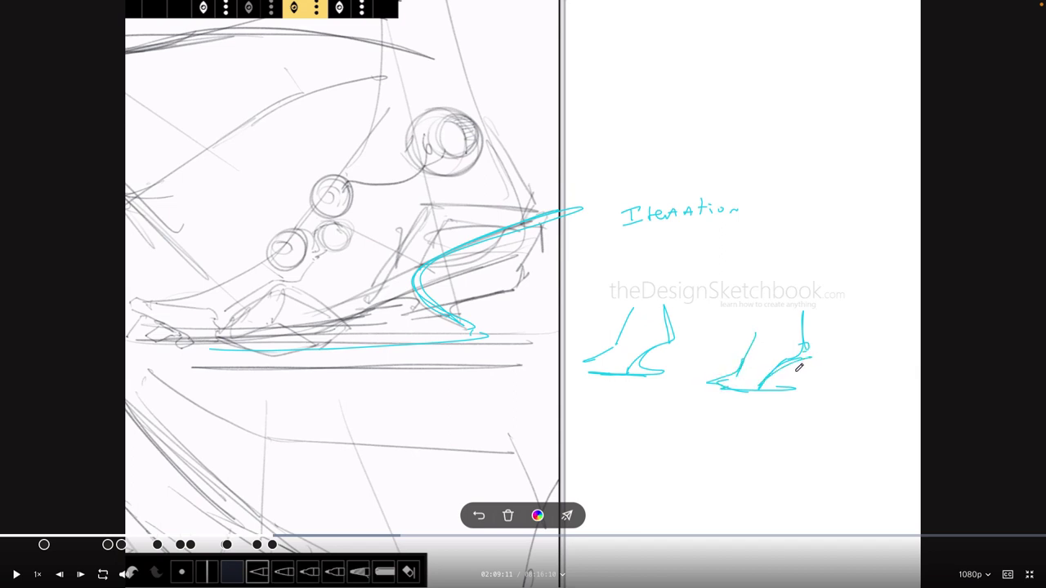
mouse_move(625, 366)
mouse_down()
mouse_move(665, 339)
mouse_move(609, 367)
mouse_move(674, 331)
mouse_up()
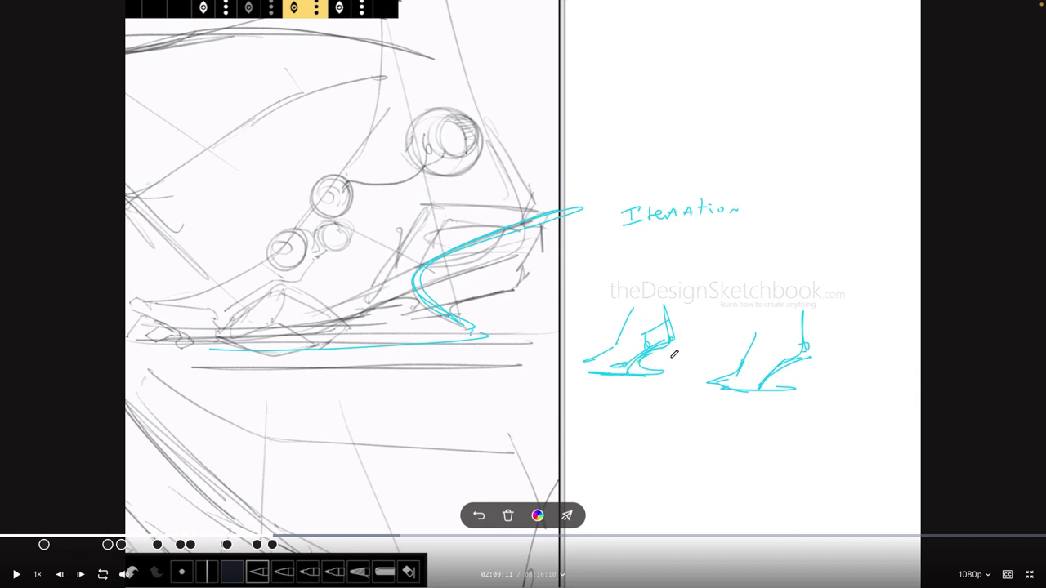
Link the two shoe profiles with a curved arrow labelled "Variation" and add further lines to the second profile.
drag(630, 386, 701, 401)
mouse_move(636, 423)
mouse_down()
mouse_move(645, 435)
mouse_move(670, 418)
mouse_move(719, 426)
mouse_up()
drag(774, 369, 805, 382)
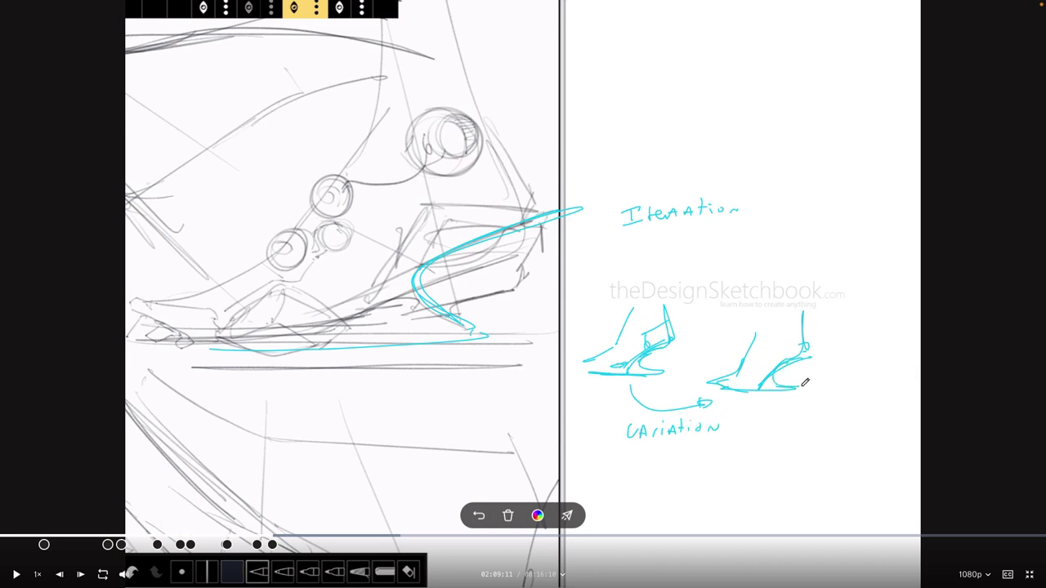
drag(808, 337, 816, 343)
mouse_move(768, 287)
mouse_down()
mouse_move(764, 332)
mouse_move(738, 370)
mouse_up()
Advance the video to 02:17:28 and circle the three round details on the front of the shoe.
click(15, 574)
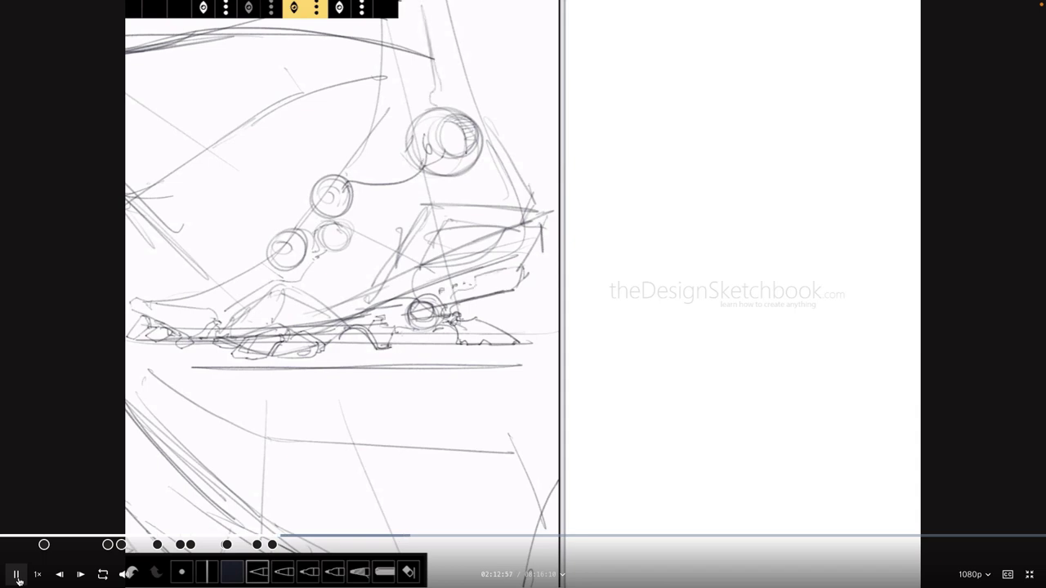
mouse_move(17, 578)
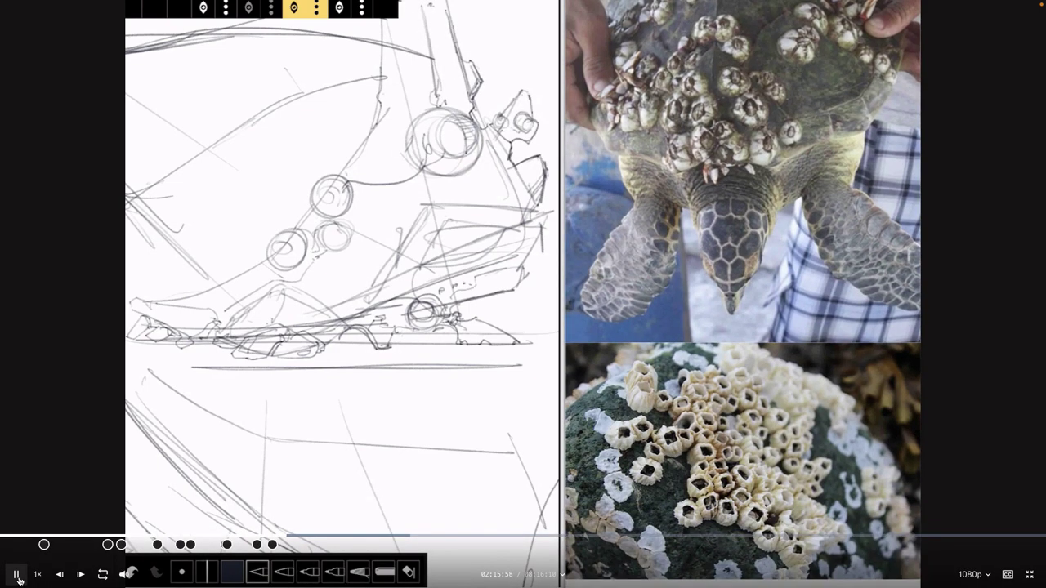
click(17, 578)
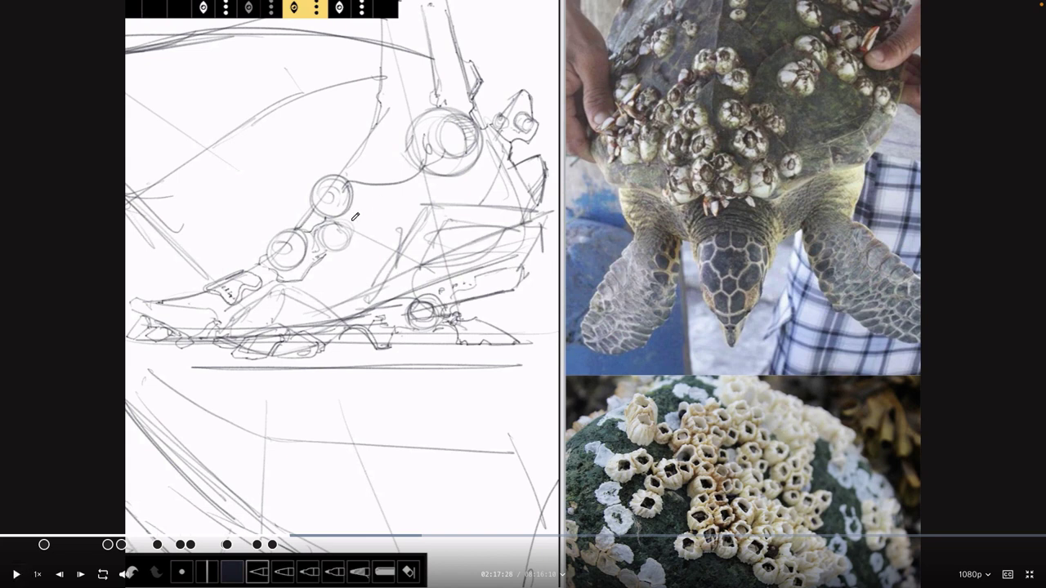
mouse_move(331, 219)
mouse_down()
mouse_move(319, 242)
mouse_move(335, 221)
mouse_move(272, 260)
mouse_move(286, 249)
mouse_move(278, 242)
mouse_up()
mouse_move(348, 191)
mouse_down()
mouse_move(315, 193)
mouse_move(331, 173)
mouse_up()
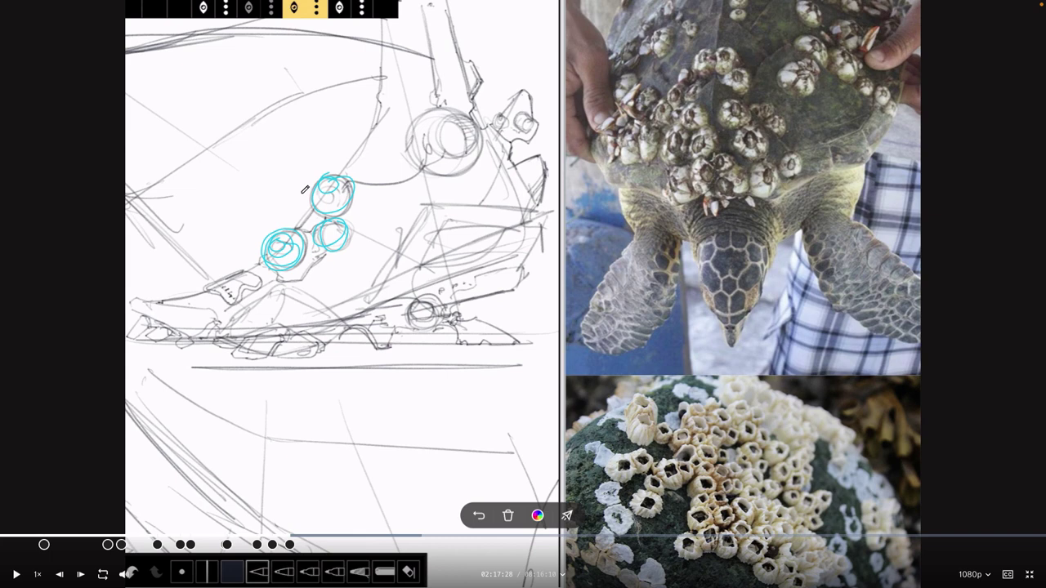
Write a ringed "Recent memory" note below the shoe, and link circled barnacles on the turtle's shell to the shoe with an arrow.
mouse_move(389, 400)
mouse_down()
mouse_move(454, 401)
mouse_move(427, 423)
mouse_move(495, 414)
mouse_up()
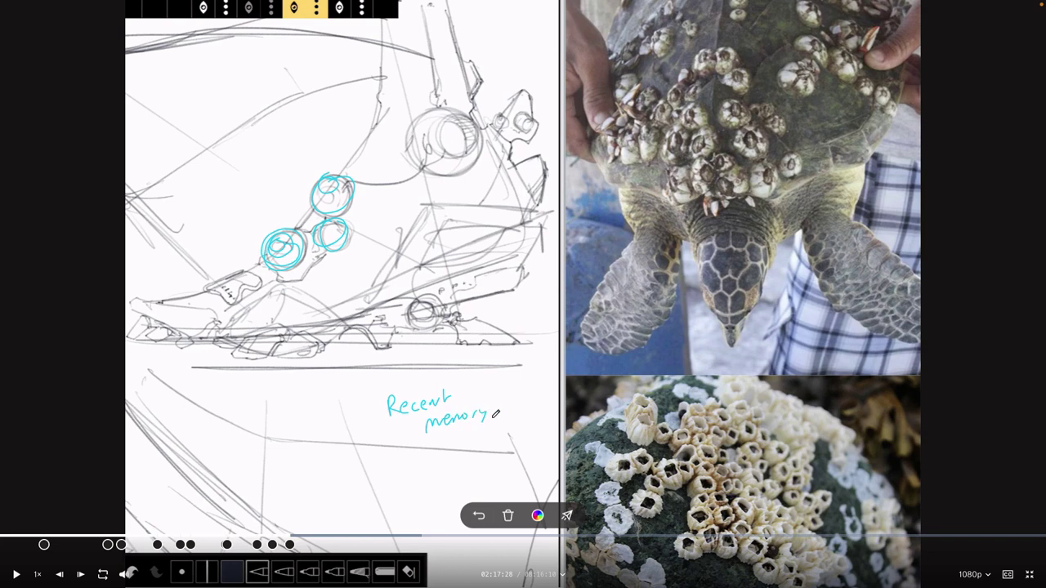
mouse_move(417, 365)
mouse_down()
mouse_move(485, 423)
mouse_move(454, 362)
mouse_up()
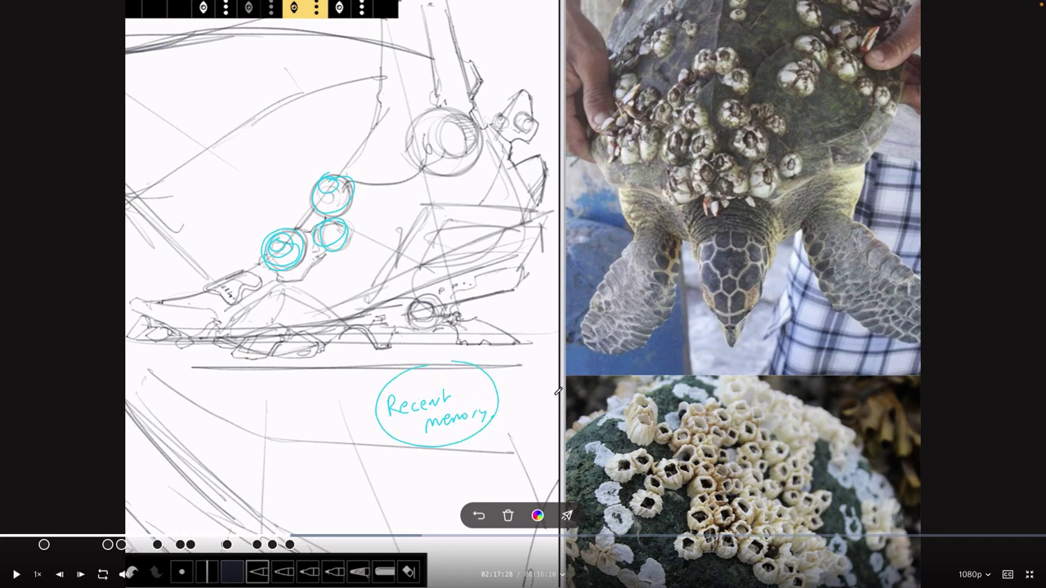
drag(716, 165, 720, 169)
mouse_move(683, 130)
mouse_down()
mouse_move(671, 151)
mouse_move(701, 123)
mouse_move(691, 119)
mouse_move(707, 131)
mouse_move(735, 102)
mouse_move(736, 149)
mouse_move(758, 131)
mouse_up()
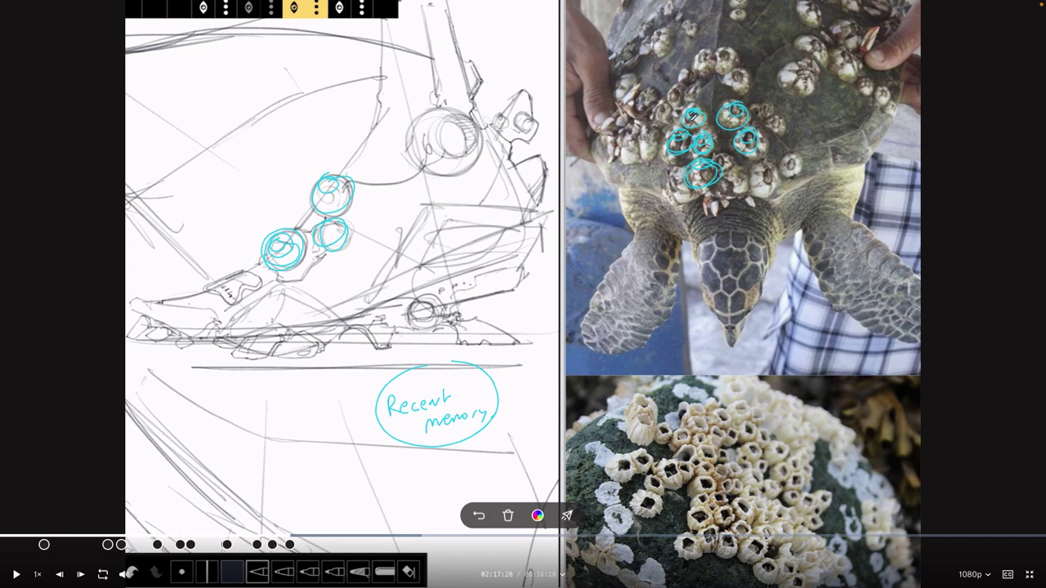
drag(690, 106, 459, 111)
drag(459, 111, 490, 101)
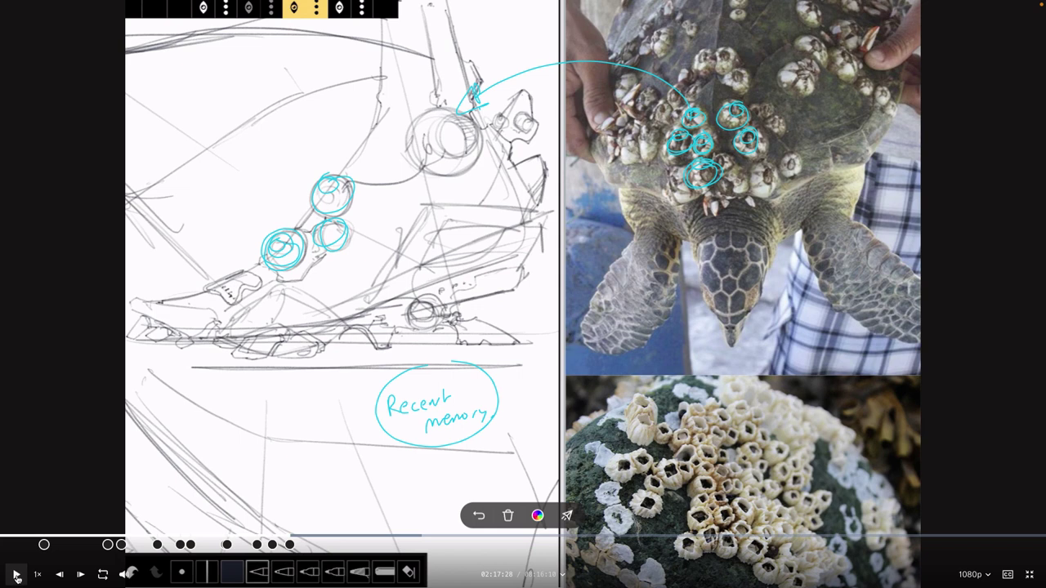
Advance the video to 02:38:15 and trace the cluster of round details on the upside-down shoe.
click(16, 575)
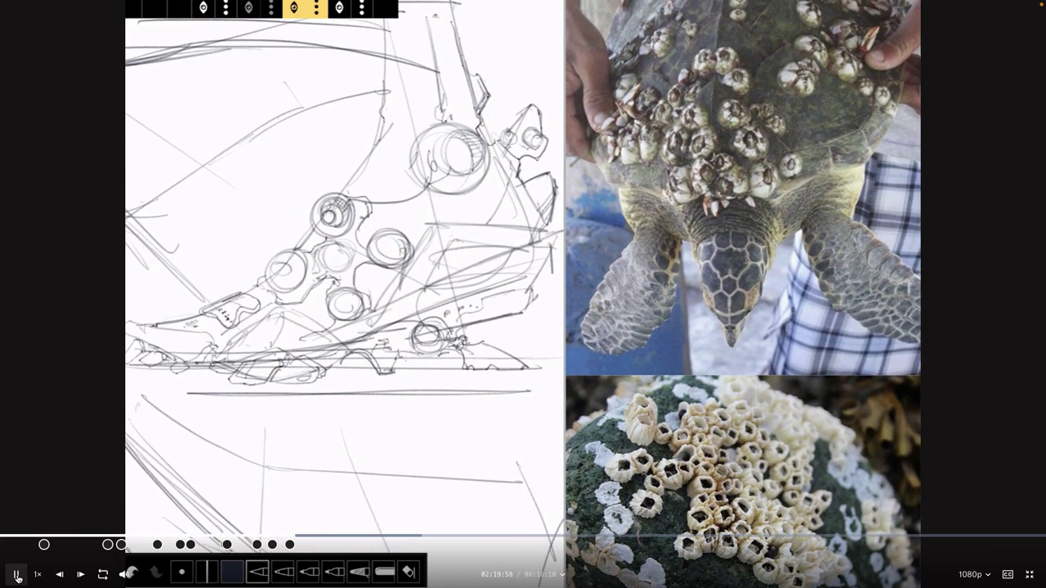
mouse_move(16, 576)
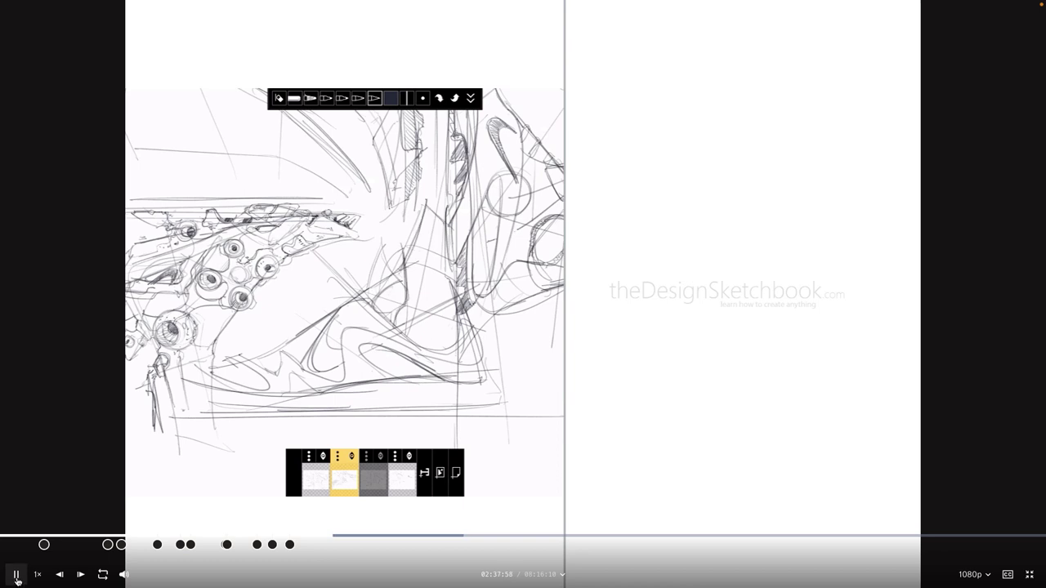
click(16, 576)
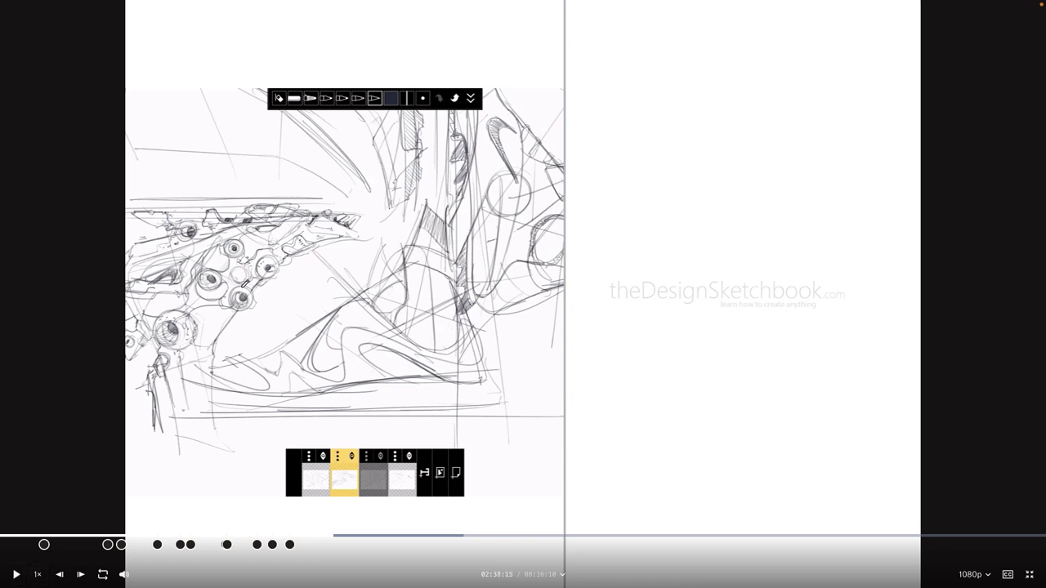
mouse_move(244, 286)
mouse_down()
mouse_move(214, 273)
mouse_move(237, 263)
mouse_move(258, 275)
mouse_up()
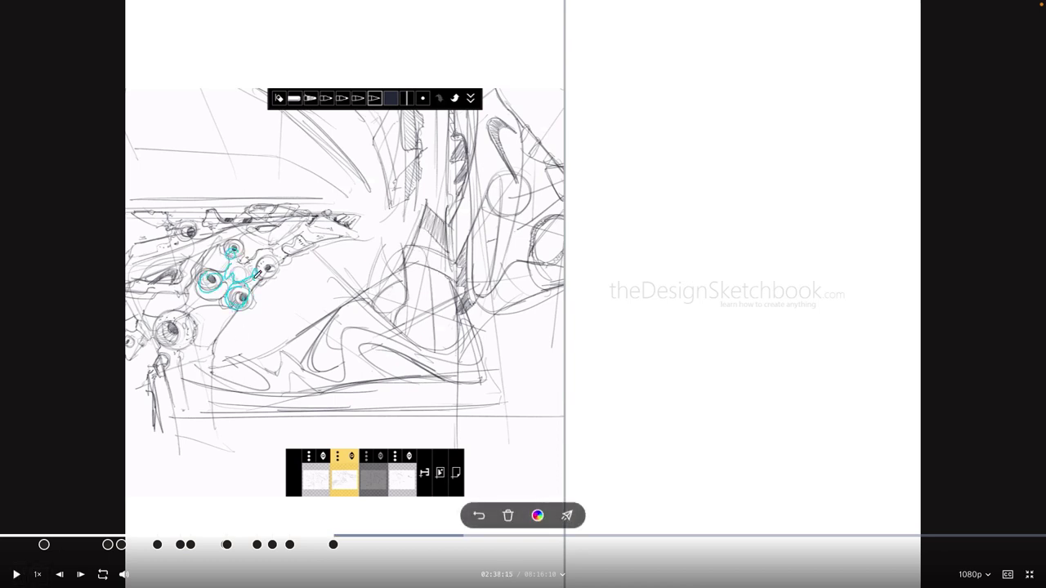
Write "Feelings" above the upside-down shoe and draw a flowing wavy line along the lower shoe.
drag(227, 220, 288, 212)
mouse_move(228, 172)
mouse_down()
mouse_move(273, 164)
mouse_move(293, 178)
mouse_move(304, 165)
mouse_up()
mouse_move(250, 364)
mouse_down()
mouse_move(262, 384)
mouse_move(360, 350)
mouse_move(479, 359)
mouse_up()
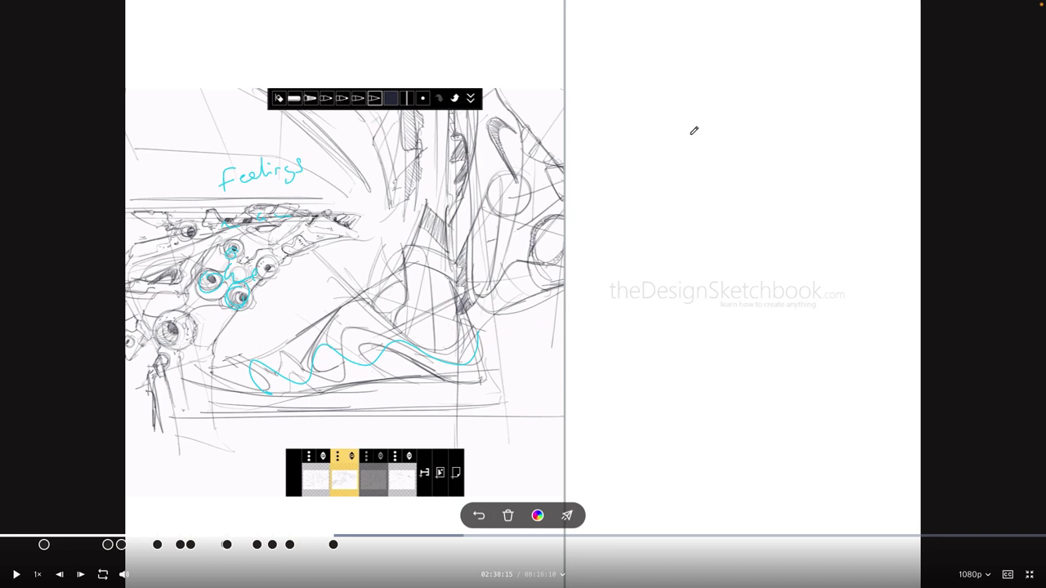
Write the three feelings "Joyful", "Zen" and "Angry" in a row across the blank page.
mouse_move(585, 90)
mouse_down()
mouse_move(582, 141)
mouse_move(633, 93)
mouse_move(650, 120)
mouse_up()
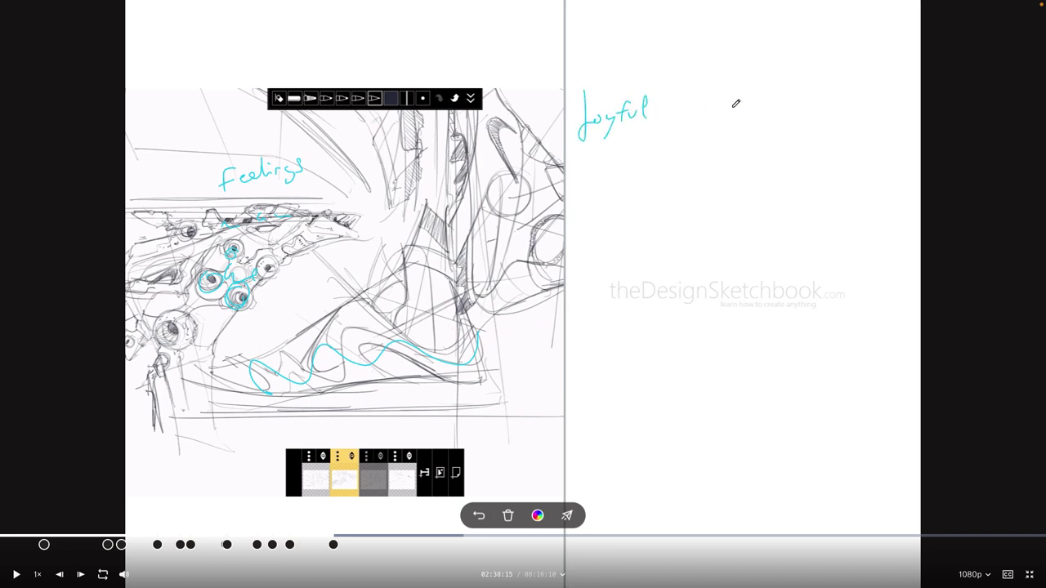
mouse_move(711, 98)
mouse_down()
mouse_move(745, 121)
mouse_move(764, 112)
mouse_up()
mouse_move(821, 118)
mouse_down()
mouse_move(826, 101)
mouse_move(876, 105)
mouse_up()
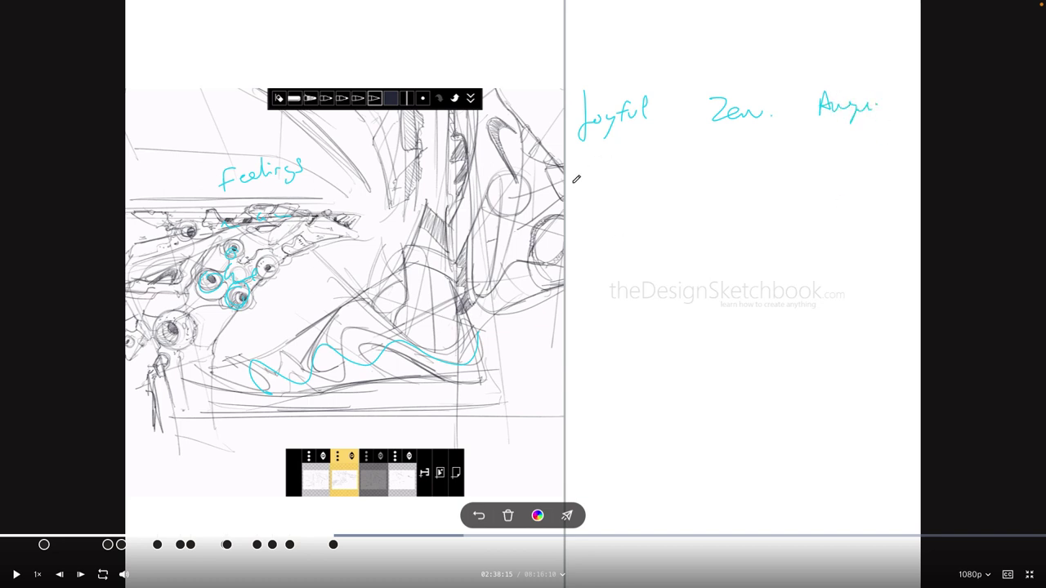
Draw overlapping circles labelled "Simple" and "Rounded" under "Joyful", and a smooth S-curve labelled "minimal" under "Zen".
mouse_move(611, 244)
mouse_down()
mouse_move(653, 250)
mouse_move(609, 190)
mouse_move(646, 275)
mouse_move(647, 262)
mouse_up()
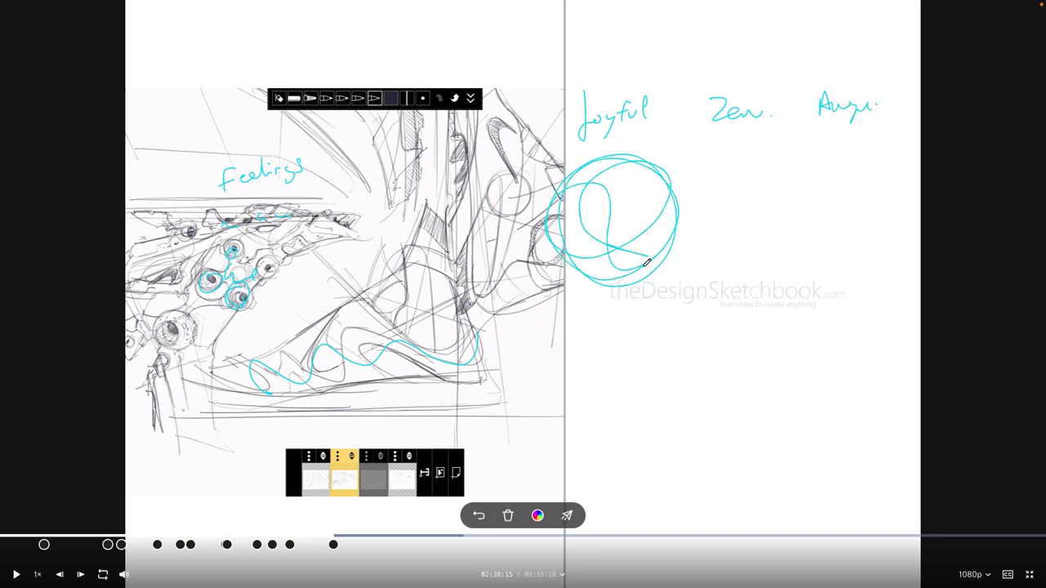
mouse_move(599, 310)
mouse_down()
mouse_move(586, 327)
mouse_move(611, 327)
mouse_up()
drag(618, 321, 658, 320)
drag(578, 361, 656, 360)
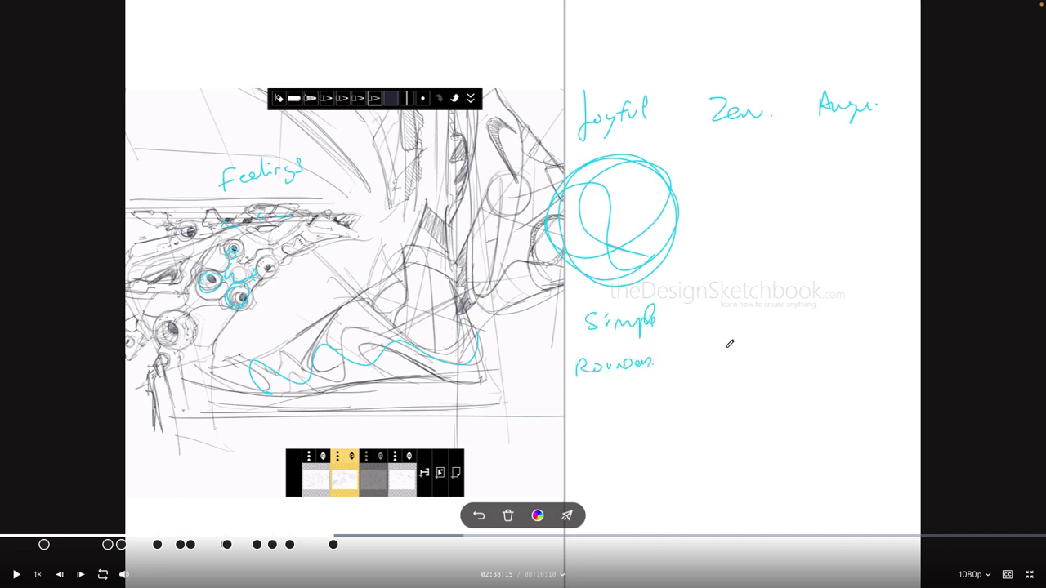
mouse_move(687, 137)
mouse_down()
mouse_move(715, 354)
mouse_move(772, 357)
mouse_up()
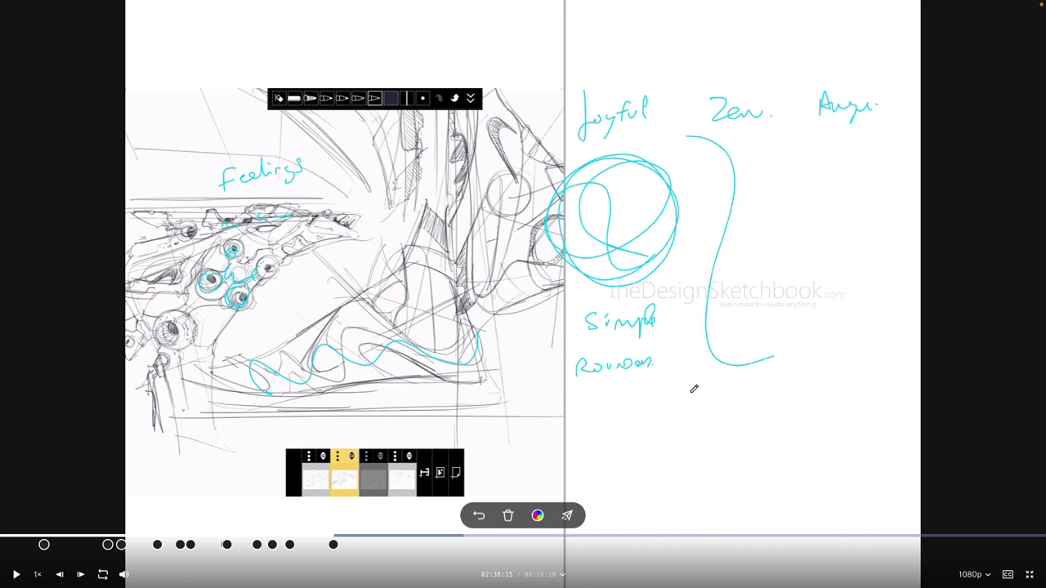
mouse_move(685, 400)
mouse_down()
mouse_move(760, 384)
mouse_move(765, 372)
mouse_up()
Draw a flower with a jagged, pointed stem under "Angry" and mark its tip with the word "edgy".
mouse_move(825, 172)
mouse_down()
mouse_move(805, 233)
mouse_move(827, 253)
mouse_move(797, 169)
mouse_move(810, 239)
mouse_move(782, 281)
mouse_move(854, 399)
mouse_up()
drag(841, 188, 878, 221)
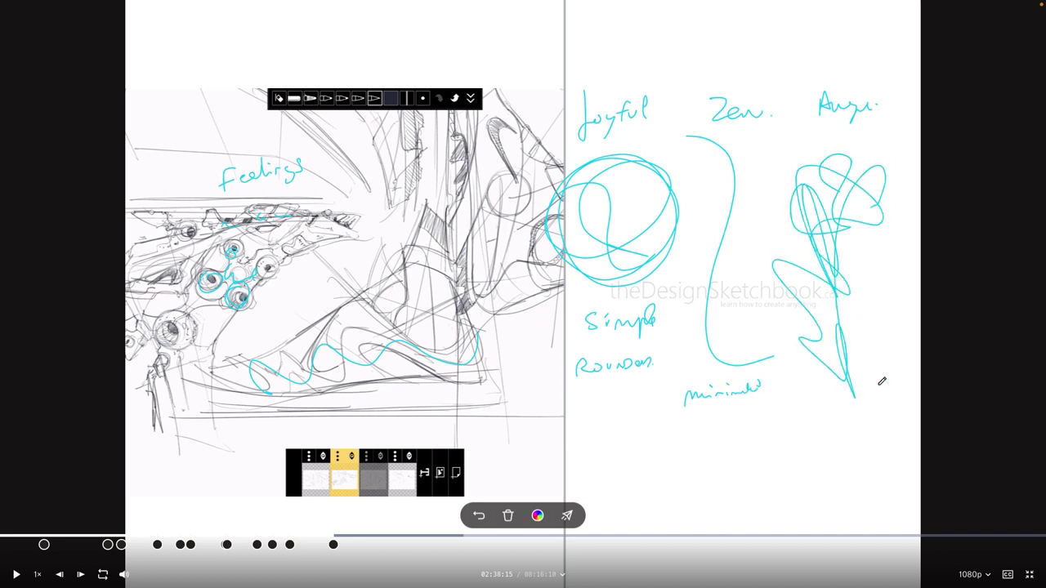
drag(843, 384, 859, 408)
mouse_move(868, 368)
mouse_down()
mouse_move(850, 434)
mouse_move(877, 438)
mouse_move(864, 468)
mouse_up()
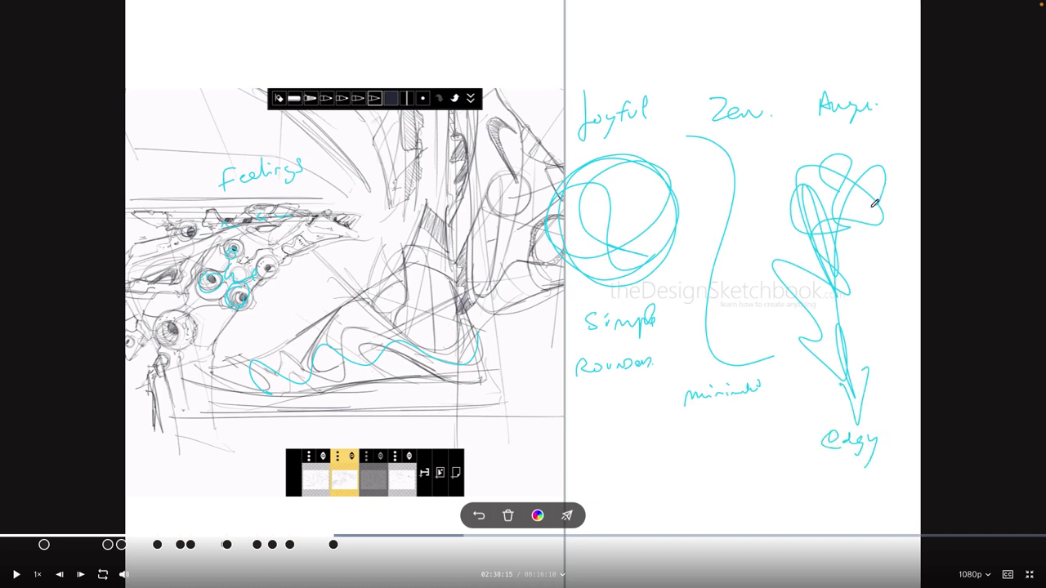
Add a downward arrow from the flower's petals, and ring the drawings under "Joyful" and "Angry".
drag(871, 214, 868, 359)
drag(864, 363, 887, 362)
mouse_move(864, 219)
mouse_down()
mouse_move(859, 203)
mouse_move(867, 222)
mouse_up()
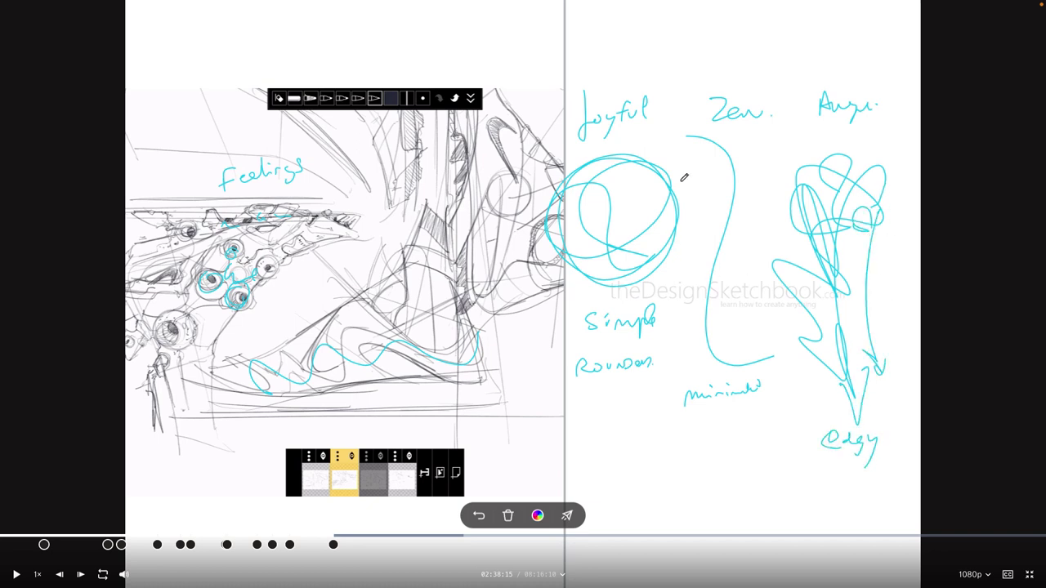
mouse_move(608, 294)
mouse_down()
mouse_move(523, 245)
mouse_move(630, 210)
mouse_up()
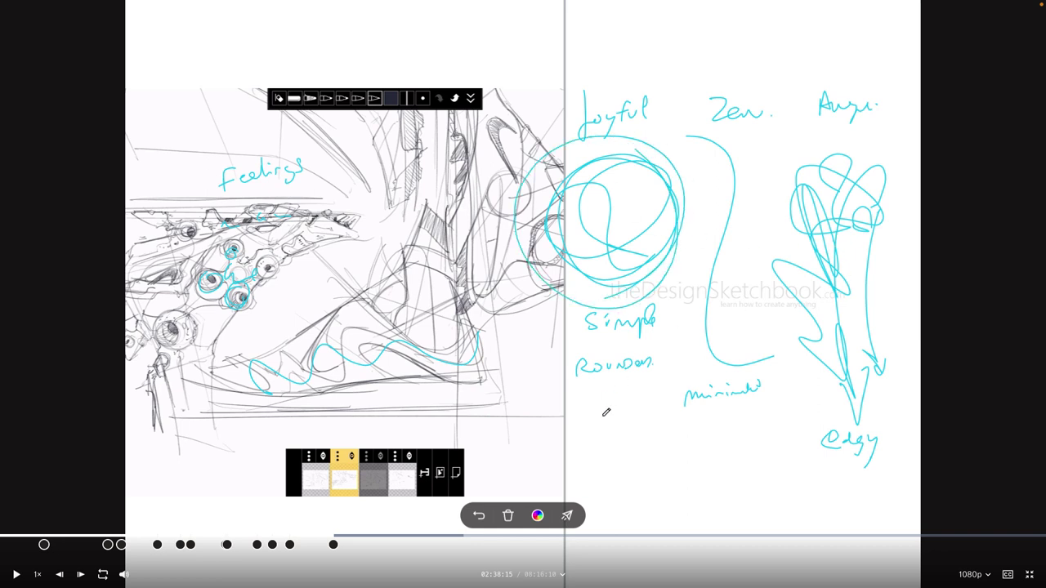
mouse_move(850, 137)
mouse_down()
mouse_move(777, 158)
mouse_move(888, 294)
mouse_move(781, 149)
mouse_up()
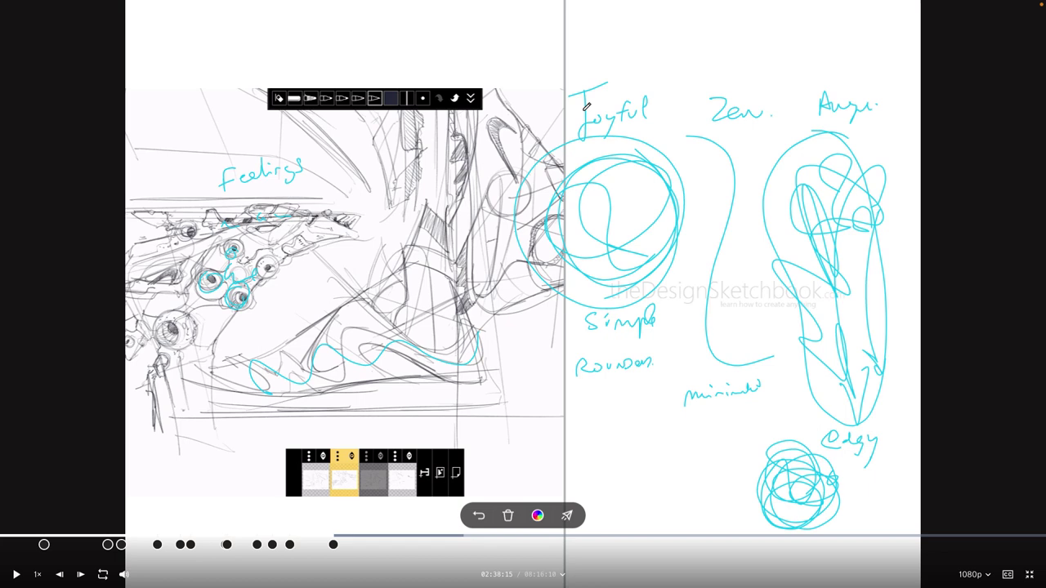
Advance the video to 02:45:02 and write an underlined "RANDOMNESS" heading on the blank page.
click(16, 574)
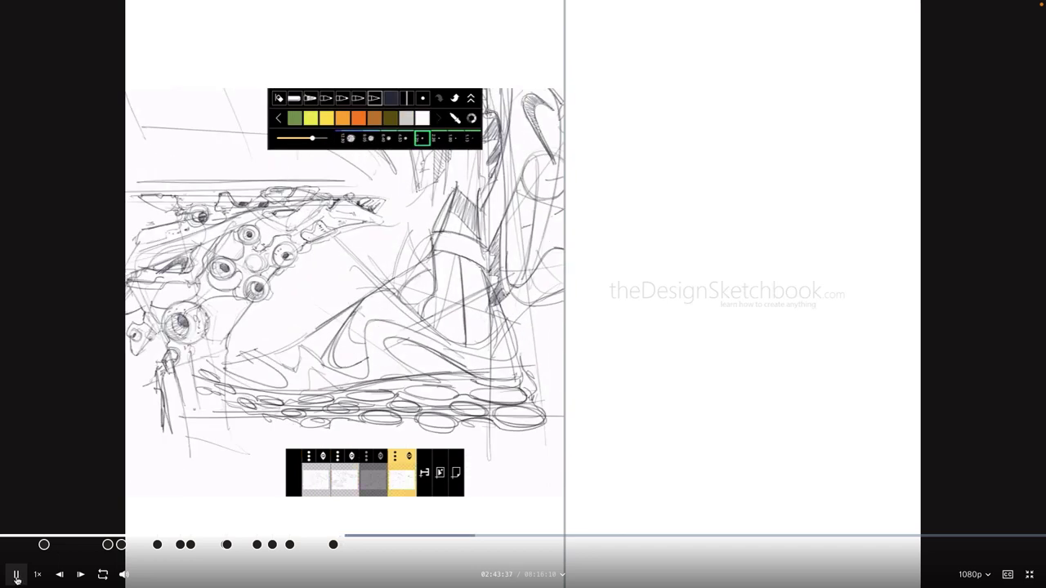
click(16, 576)
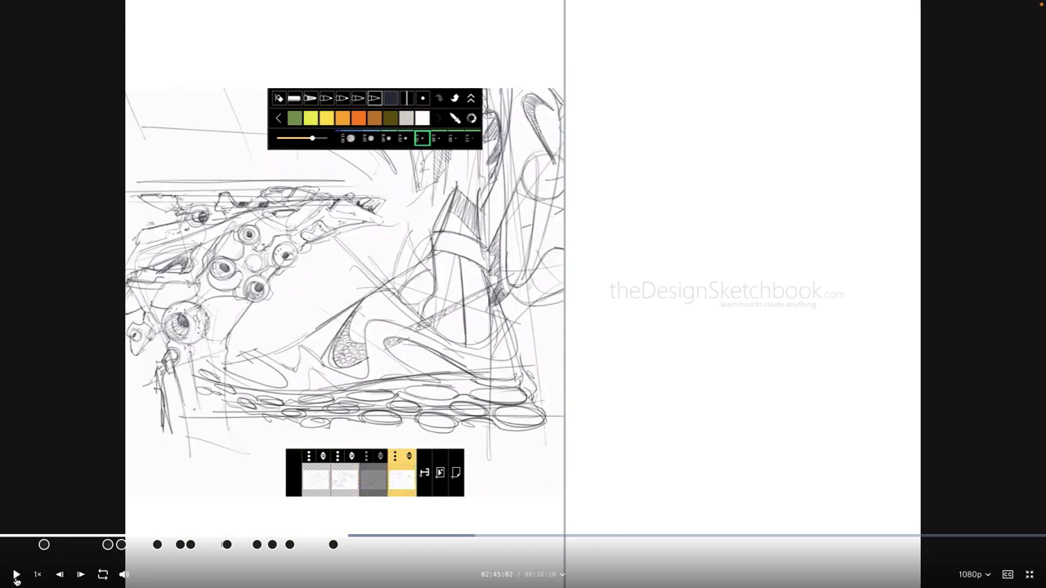
mouse_move(635, 149)
mouse_down()
mouse_move(648, 171)
mouse_move(696, 146)
mouse_move(711, 157)
mouse_move(795, 133)
mouse_move(811, 148)
mouse_up()
drag(630, 188, 807, 168)
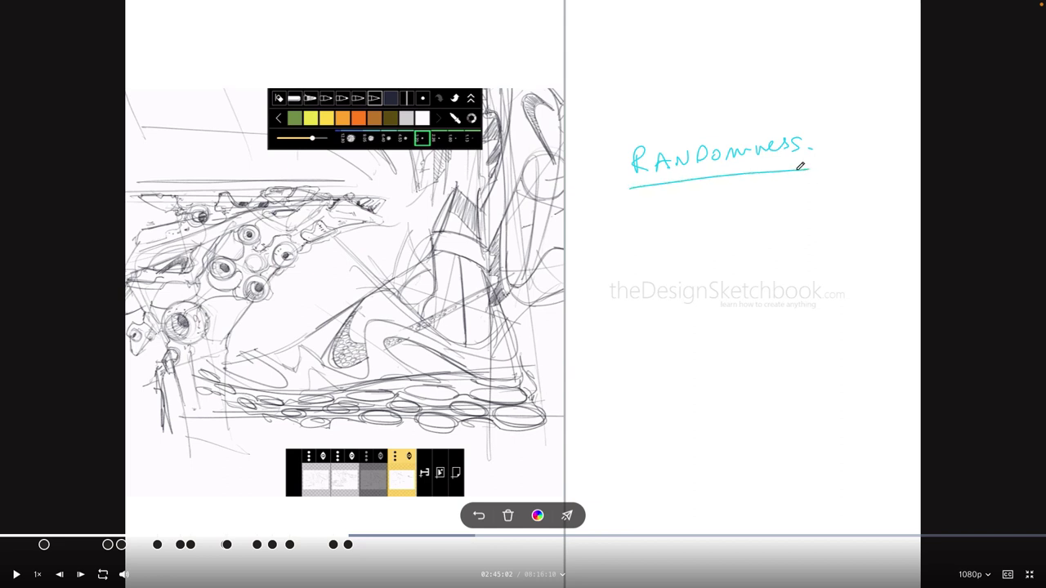
Point an arrow from the heading to "every Designer unique" with "ART" set beside it, and write "Background" further down.
mouse_move(678, 195)
mouse_down()
mouse_move(678, 222)
mouse_move(685, 215)
mouse_up()
mouse_move(641, 245)
mouse_down()
mouse_move(686, 242)
mouse_move(684, 270)
mouse_up()
mouse_move(721, 227)
mouse_down()
mouse_move(778, 232)
mouse_move(777, 253)
mouse_move(814, 236)
mouse_up()
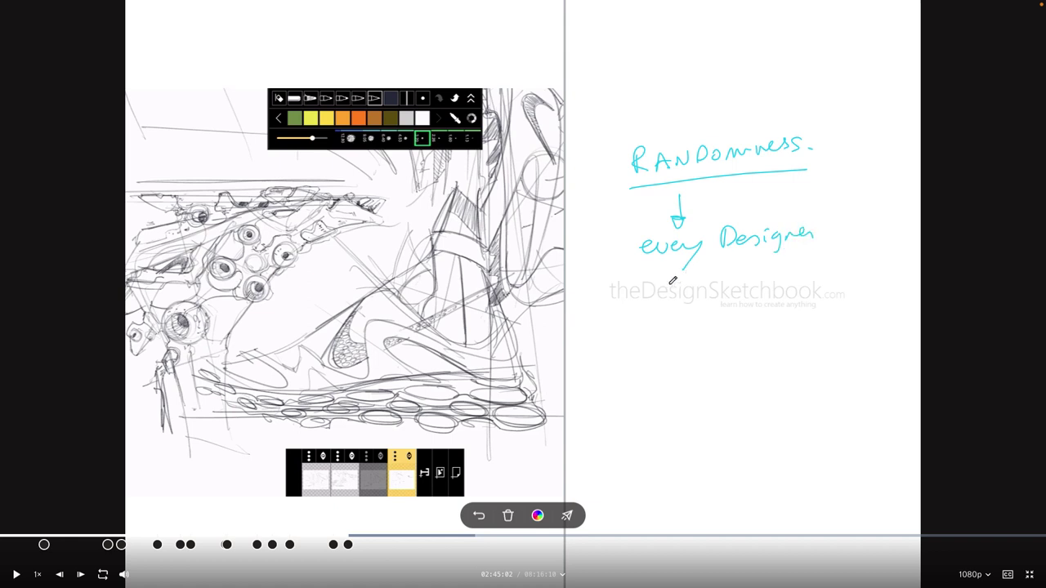
drag(676, 273, 782, 276)
mouse_move(828, 204)
mouse_down()
mouse_move(829, 237)
mouse_move(876, 221)
mouse_move(891, 234)
mouse_up()
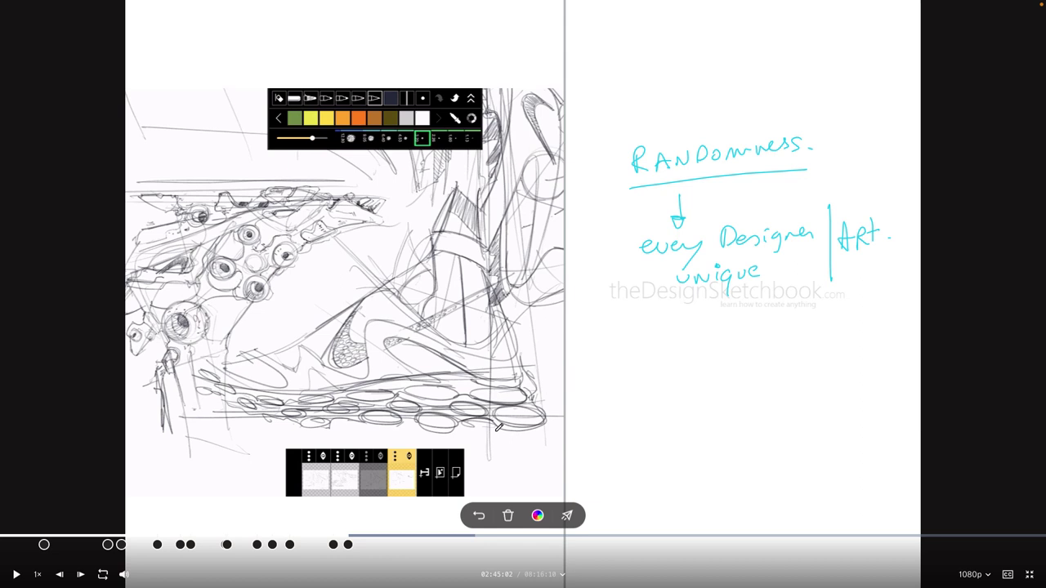
mouse_move(604, 375)
mouse_down()
mouse_move(666, 378)
mouse_move(661, 399)
mouse_move(674, 379)
mouse_move(732, 370)
mouse_up()
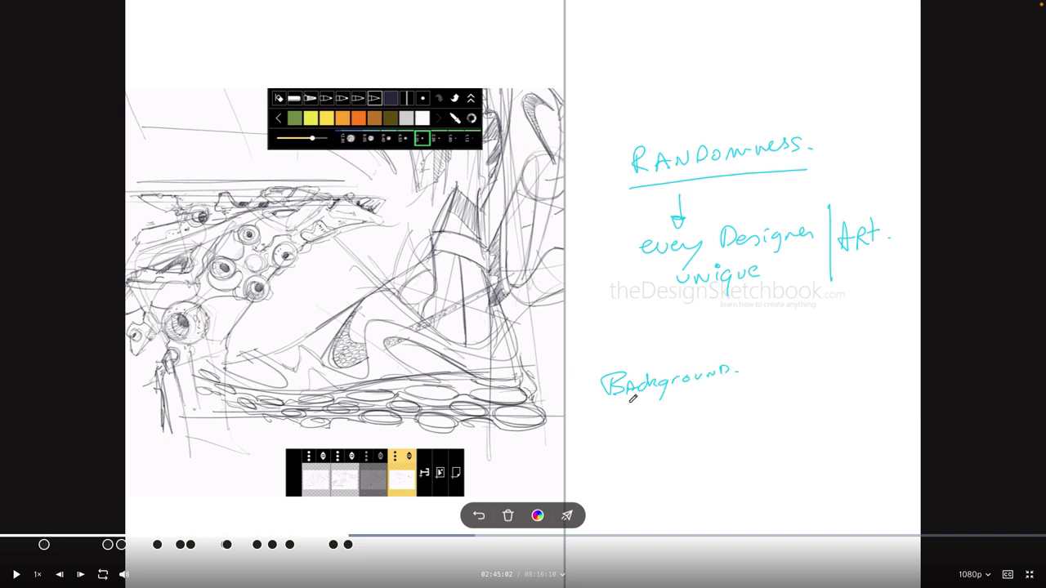
mouse_move(632, 435)
mouse_down()
mouse_move(650, 420)
mouse_move(713, 416)
mouse_up()
Advance the video to 03:12:43 and trace the triangular shape at the front of the shoe's sole.
click(16, 576)
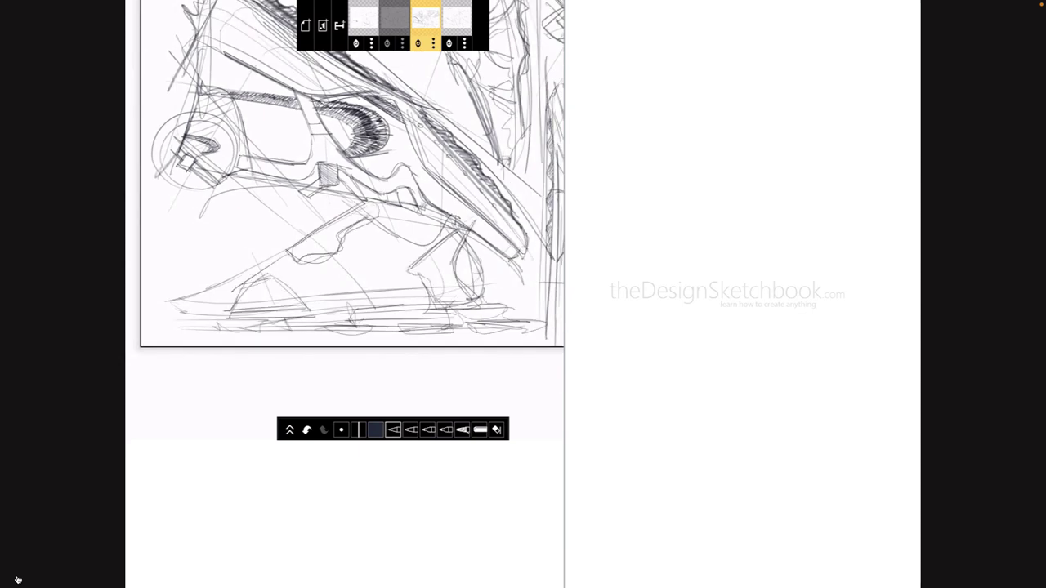
mouse_move(39, 546)
click(16, 575)
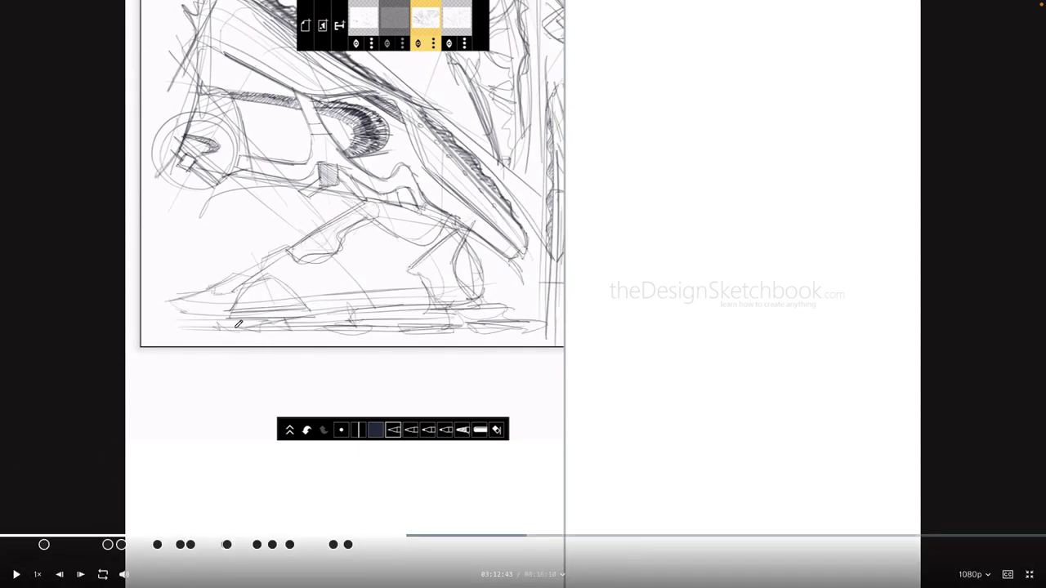
mouse_move(230, 317)
mouse_down()
mouse_move(299, 309)
mouse_move(291, 323)
mouse_move(280, 280)
mouse_up()
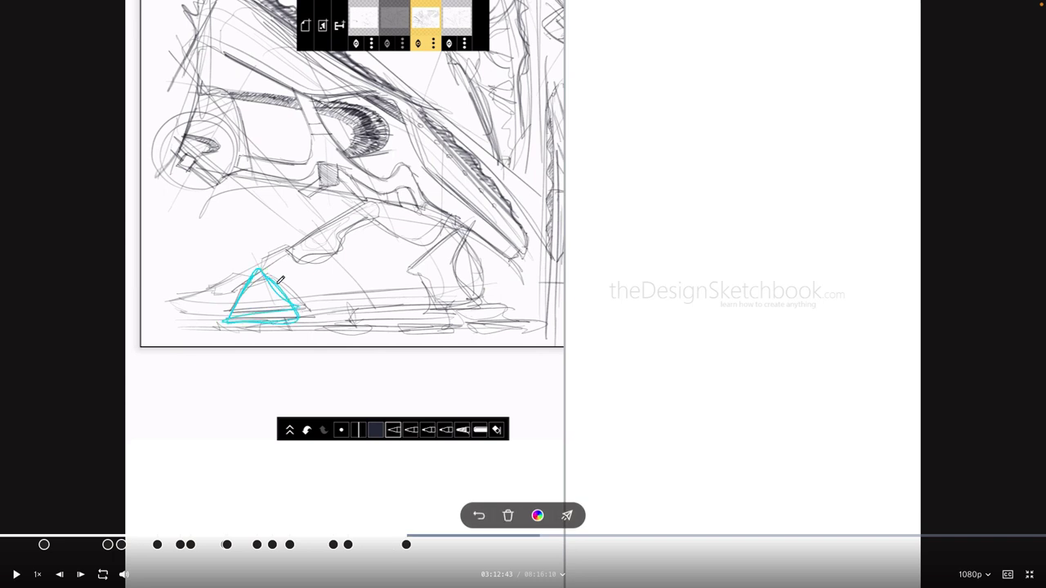
Write "technical Answer" on the blank page and draw a frame around it.
mouse_move(650, 135)
mouse_down()
mouse_move(640, 131)
mouse_move(710, 123)
mouse_move(743, 132)
mouse_up()
mouse_move(679, 183)
mouse_down()
mouse_move(722, 158)
mouse_move(786, 161)
mouse_up()
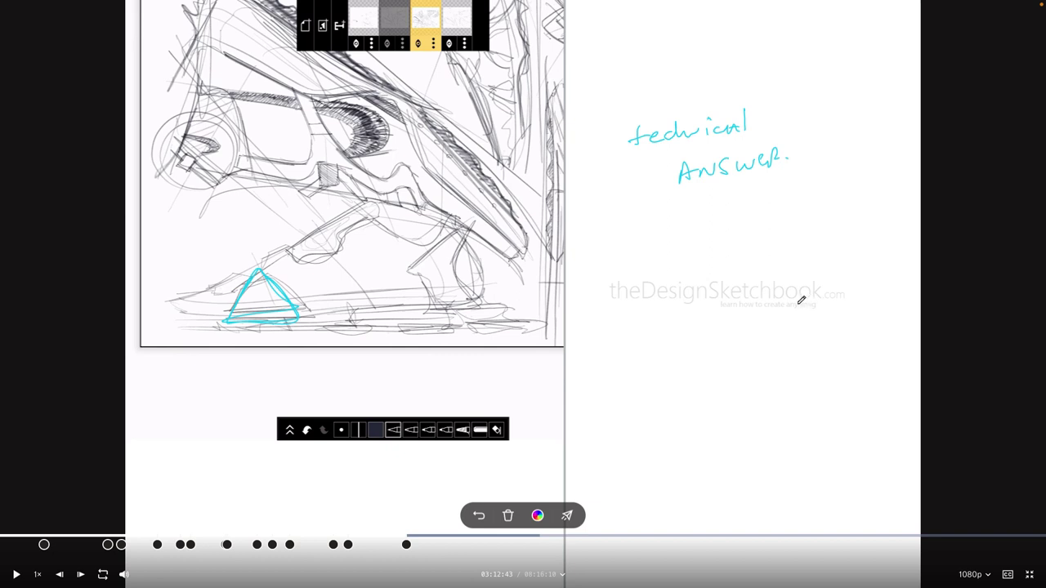
mouse_move(593, 129)
mouse_down()
mouse_move(766, 90)
mouse_move(806, 183)
mouse_move(632, 210)
mouse_move(811, 184)
mouse_up()
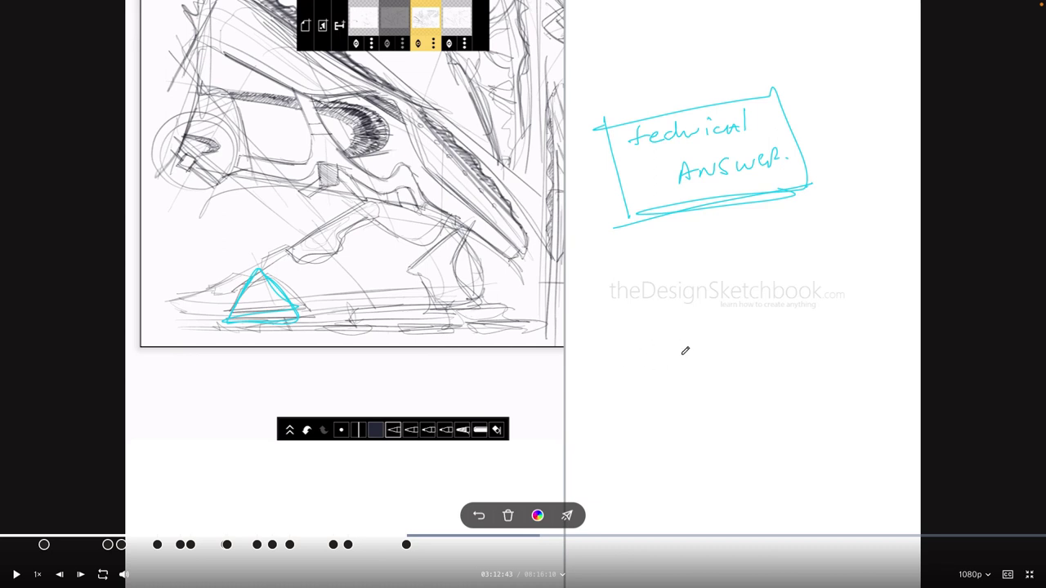
Sketch the head, torso and legs of a lunging stick figure on the blank page below the framed heading.
mouse_move(663, 336)
mouse_down()
mouse_move(681, 394)
mouse_move(661, 409)
mouse_move(725, 433)
mouse_move(703, 427)
mouse_move(740, 462)
mouse_up()
mouse_move(646, 404)
mouse_down()
mouse_move(617, 444)
mouse_move(634, 462)
mouse_up()
drag(735, 468, 756, 481)
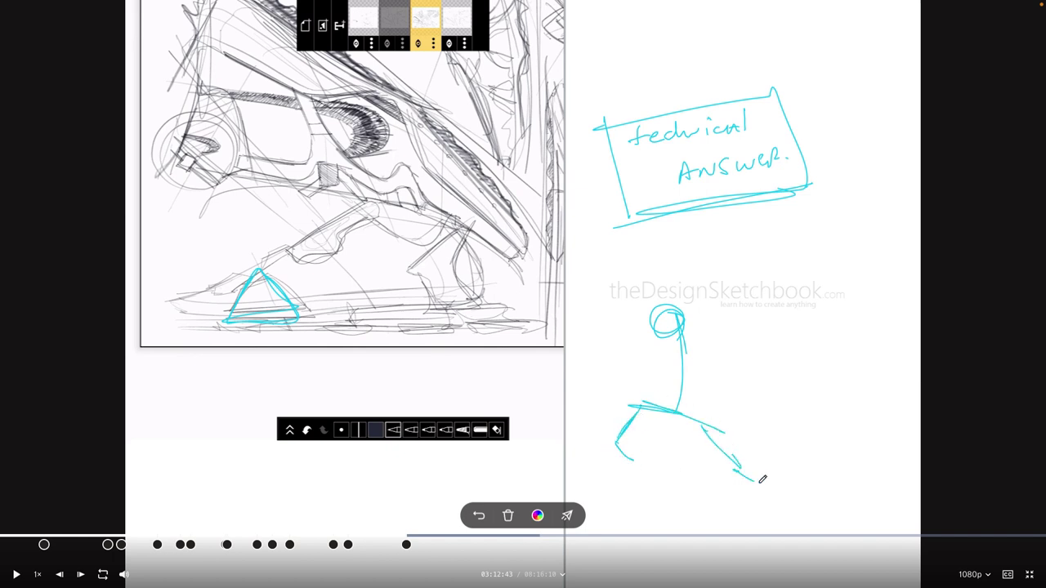
Add the figure's outstretched arm reaching a large racket-like circle over the shoe drawing, plus a small ball circle with motion lines.
mouse_move(629, 344)
mouse_down()
mouse_move(708, 364)
mouse_move(711, 389)
mouse_up()
drag(631, 342, 569, 299)
mouse_move(526, 269)
mouse_down()
mouse_move(499, 246)
mouse_move(526, 234)
mouse_move(564, 299)
mouse_up()
mouse_move(447, 222)
mouse_down()
mouse_move(463, 203)
mouse_move(452, 209)
mouse_up()
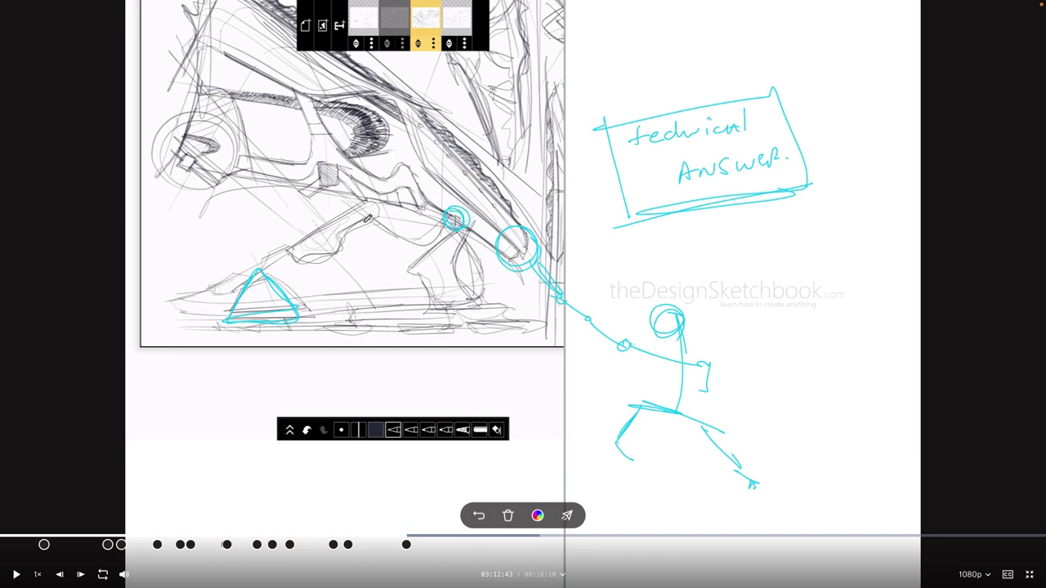
drag(368, 219, 435, 218)
mouse_move(519, 255)
mouse_down()
mouse_move(510, 231)
mouse_move(500, 233)
mouse_move(531, 227)
mouse_up()
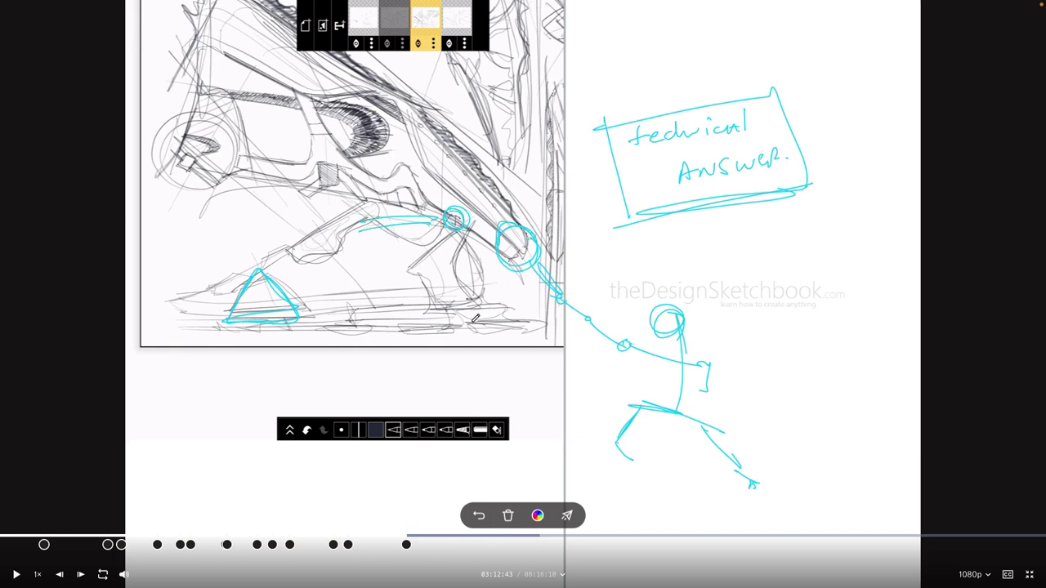
Thicken the stick figure's torso, front leg and rear foot, and draw an arrow pointing outward on each side of it.
drag(660, 350, 665, 413)
mouse_move(686, 339)
mouse_down()
mouse_move(684, 407)
mouse_move(629, 441)
mouse_move(623, 481)
mouse_move(653, 474)
mouse_up()
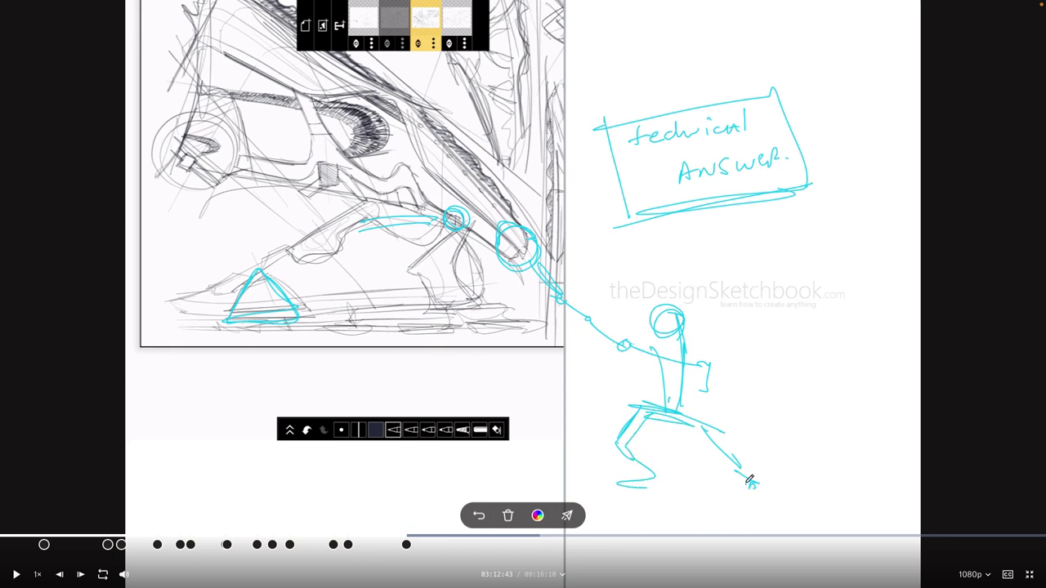
drag(742, 480, 765, 490)
drag(754, 442, 851, 450)
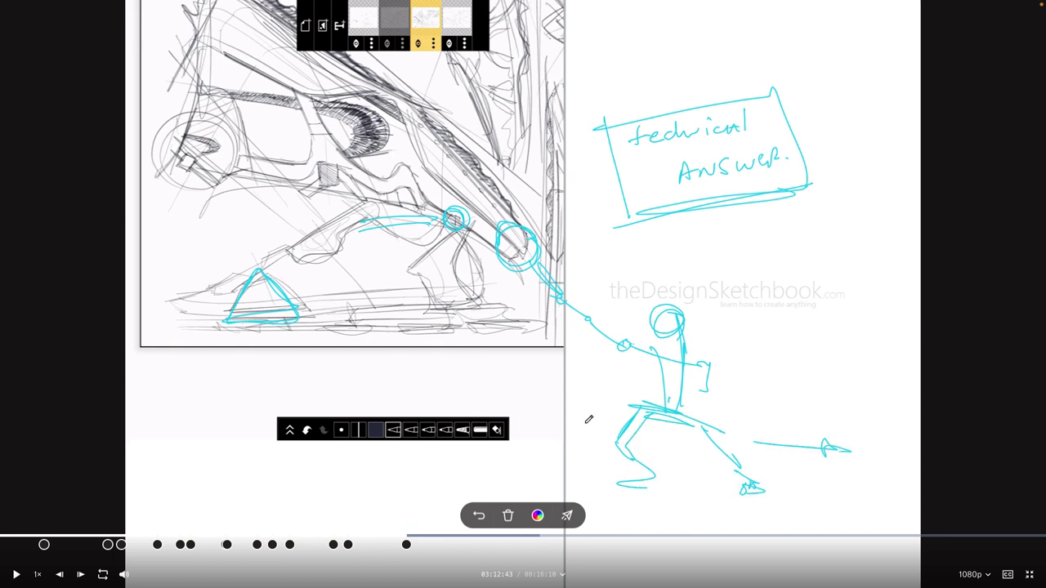
drag(606, 418, 523, 422)
Mark and shade the stick figure's rear foot and label it "Block".
drag(774, 481, 776, 492)
drag(784, 480, 786, 491)
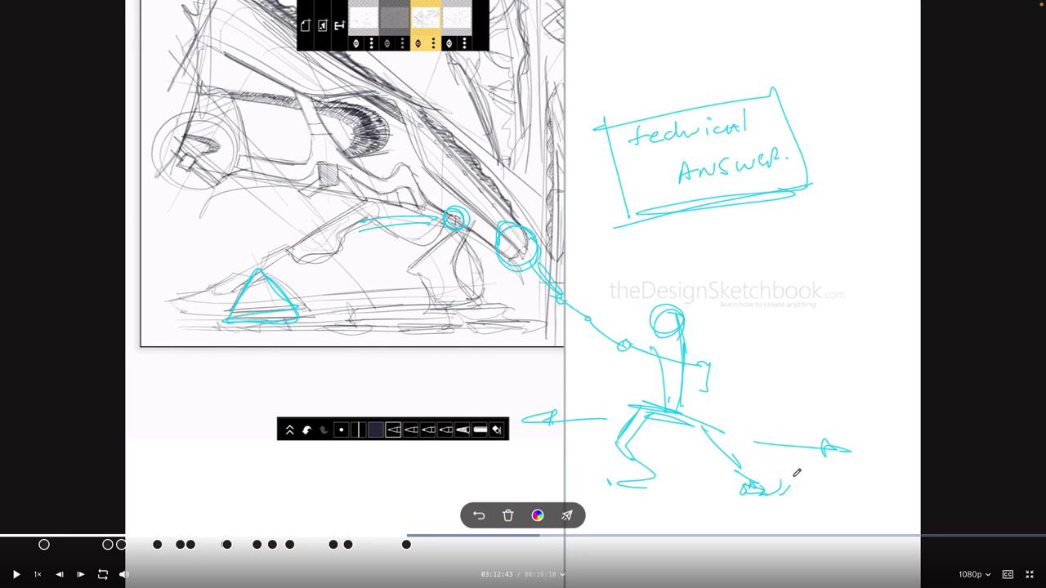
mouse_move(800, 482)
mouse_down()
mouse_move(812, 495)
mouse_move(854, 495)
mouse_up()
mouse_move(766, 480)
mouse_down()
mouse_move(758, 493)
mouse_move(779, 492)
mouse_move(755, 496)
mouse_move(779, 489)
mouse_up()
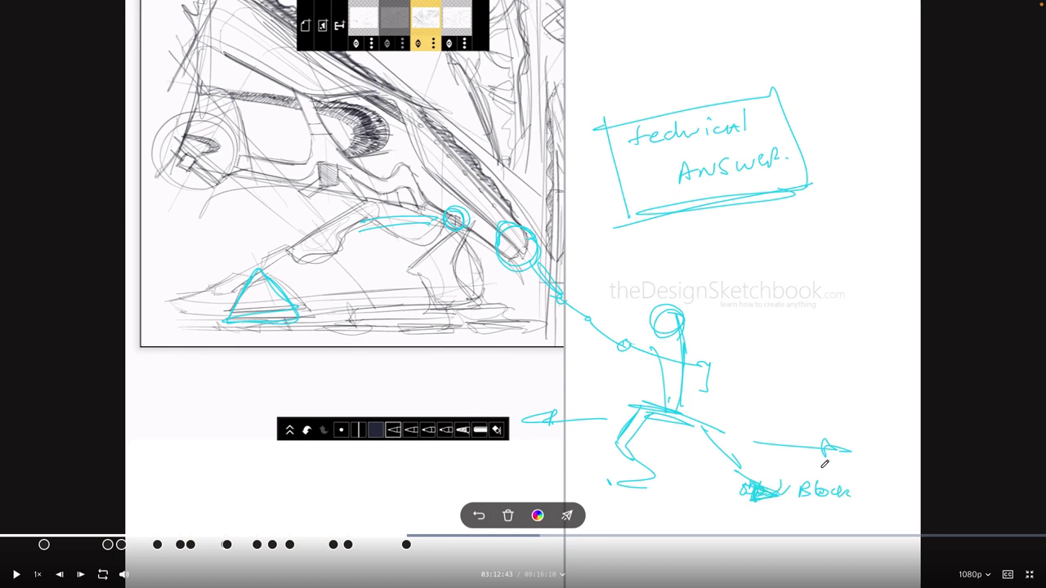
Sketch an end view of a shoe with a slanted leg above it and a hatched triangular wedge at its side.
mouse_move(790, 337)
mouse_down()
mouse_move(777, 388)
mouse_move(840, 387)
mouse_move(817, 342)
mouse_up()
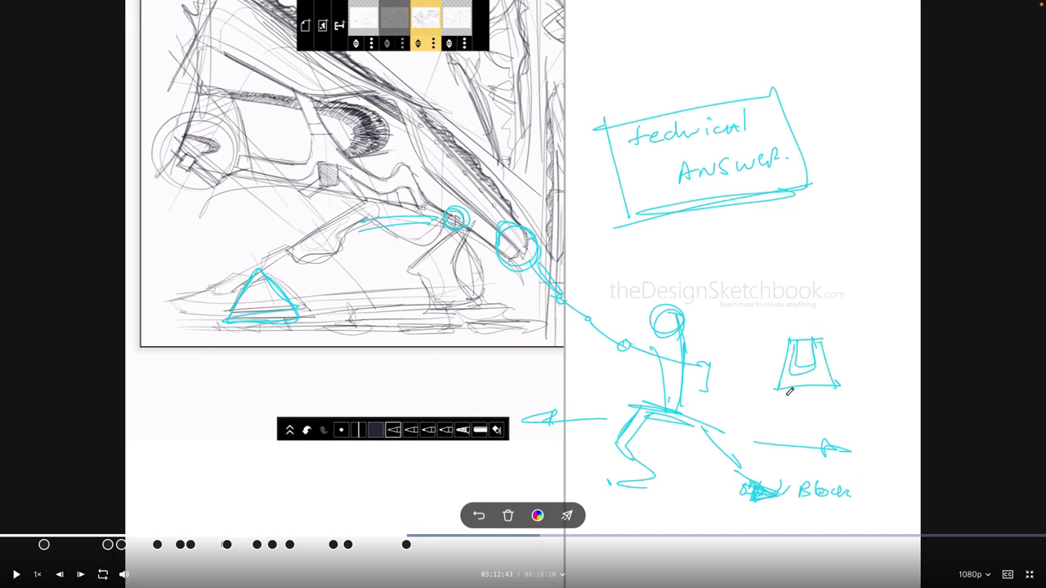
mouse_move(785, 392)
mouse_down()
mouse_move(824, 376)
mouse_move(832, 392)
mouse_move(861, 393)
mouse_move(849, 377)
mouse_move(864, 388)
mouse_move(878, 363)
mouse_up()
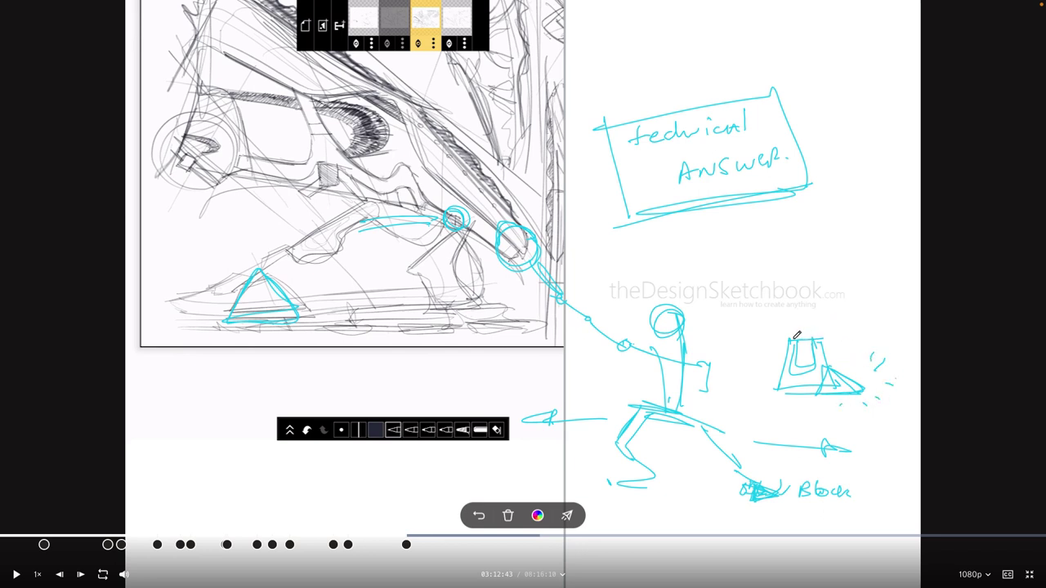
drag(757, 248, 821, 334)
drag(764, 283, 796, 343)
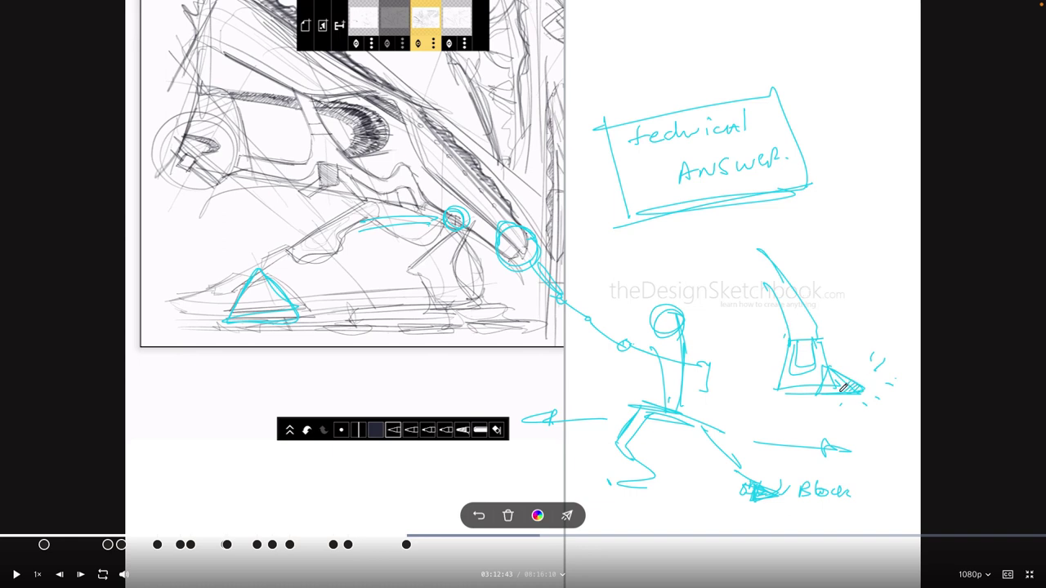
mouse_move(842, 377)
mouse_down()
mouse_move(825, 391)
mouse_move(856, 390)
mouse_up()
Sketch a shoe sole outline with heel and forefoot ovals, centre lines and a hatched triangular extension on the forefoot's side.
mouse_move(848, 254)
mouse_down()
mouse_move(863, 297)
mouse_move(842, 250)
mouse_up()
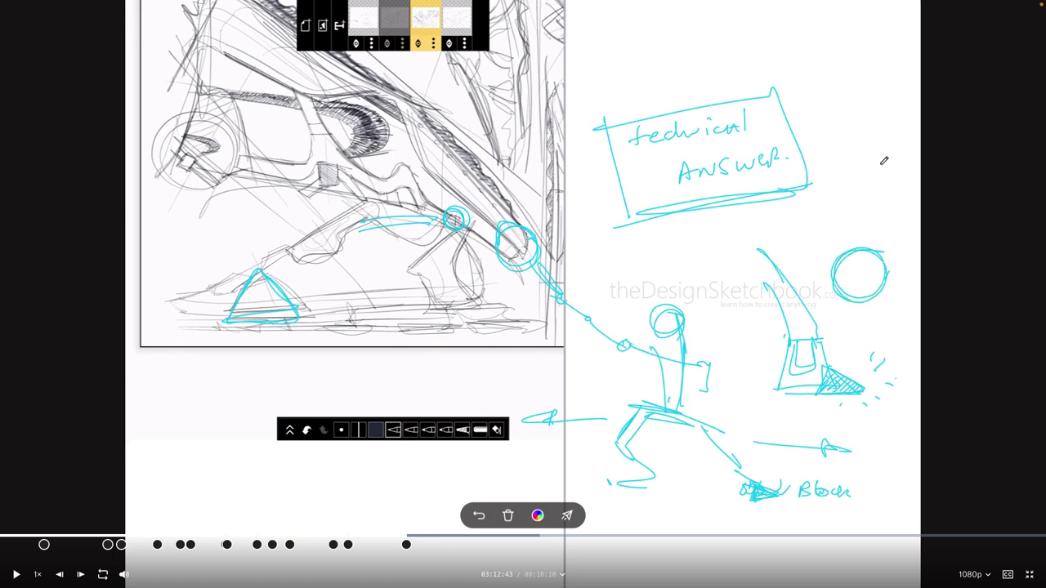
mouse_move(883, 161)
mouse_down()
mouse_move(837, 167)
mouse_move(888, 170)
mouse_up()
drag(846, 205, 842, 255)
mouse_move(887, 194)
mouse_down()
mouse_move(882, 251)
mouse_move(894, 173)
mouse_move(857, 112)
mouse_move(836, 163)
mouse_move(836, 211)
mouse_up()
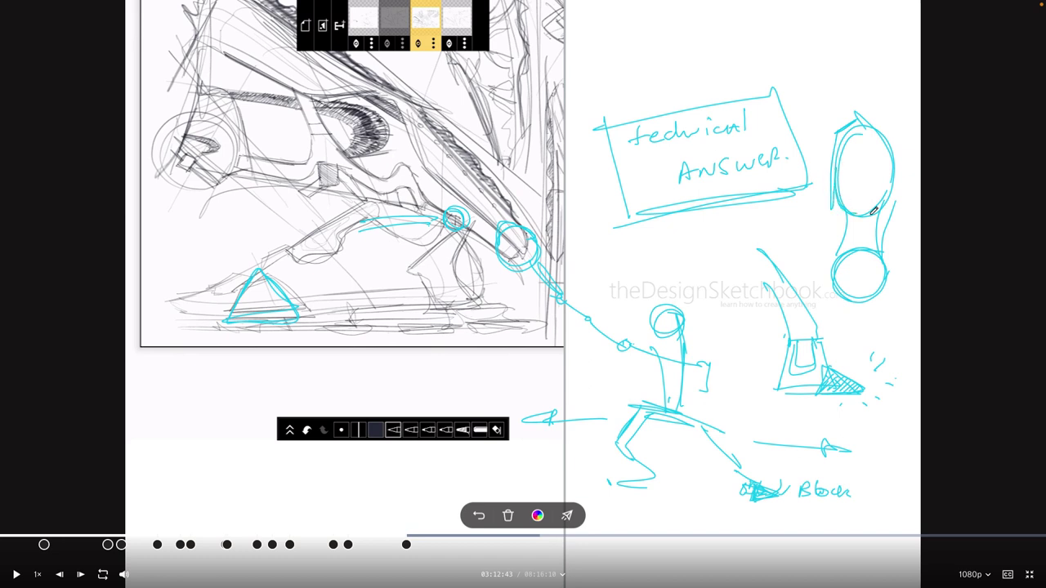
drag(835, 171, 909, 171)
drag(876, 124, 915, 172)
mouse_move(878, 134)
mouse_down()
mouse_move(873, 196)
mouse_move(910, 175)
mouse_up()
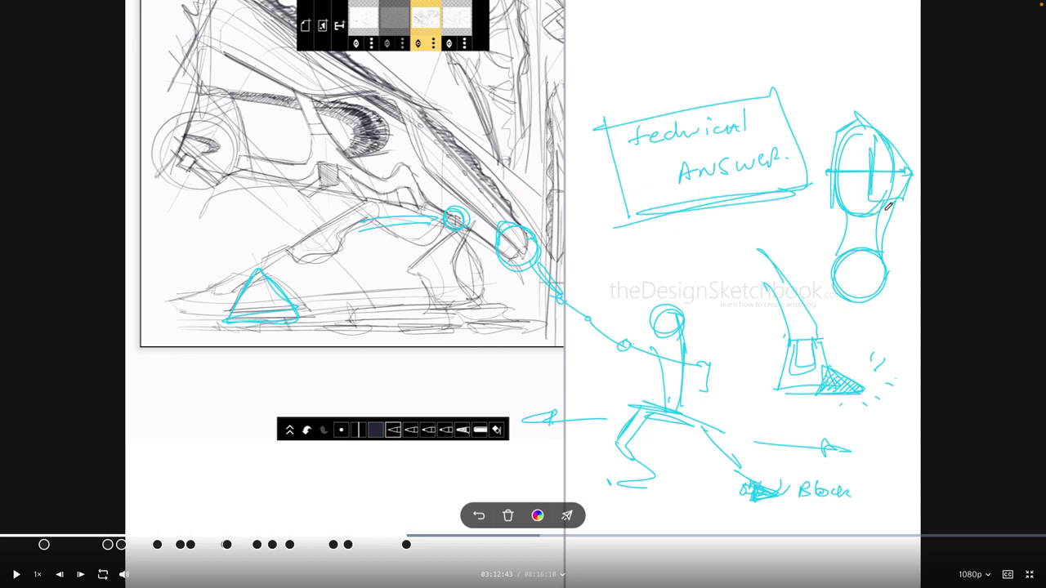
mouse_move(872, 205)
mouse_down()
mouse_move(906, 161)
mouse_move(886, 140)
mouse_move(895, 144)
mouse_move(871, 157)
mouse_move(907, 163)
mouse_move(874, 169)
mouse_move(900, 174)
mouse_move(871, 186)
mouse_move(898, 189)
mouse_move(887, 264)
mouse_move(864, 231)
mouse_move(882, 235)
mouse_move(841, 272)
mouse_move(887, 271)
mouse_up()
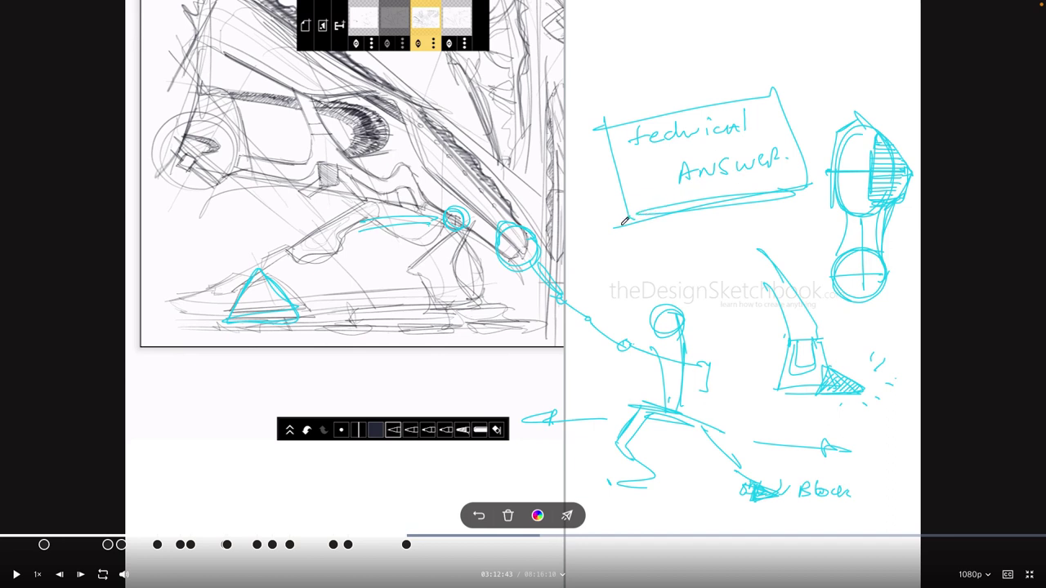
Draw a second, larger frame around the "technical Answer" heading.
drag(624, 221, 814, 181)
drag(792, 85, 810, 181)
drag(604, 124, 788, 76)
drag(604, 123, 619, 178)
Retrace the triangular sole shape, draw a line down from it and label it "exagerate".
mouse_move(255, 308)
mouse_down()
mouse_move(233, 324)
mouse_move(310, 319)
mouse_move(242, 277)
mouse_move(231, 376)
mouse_up()
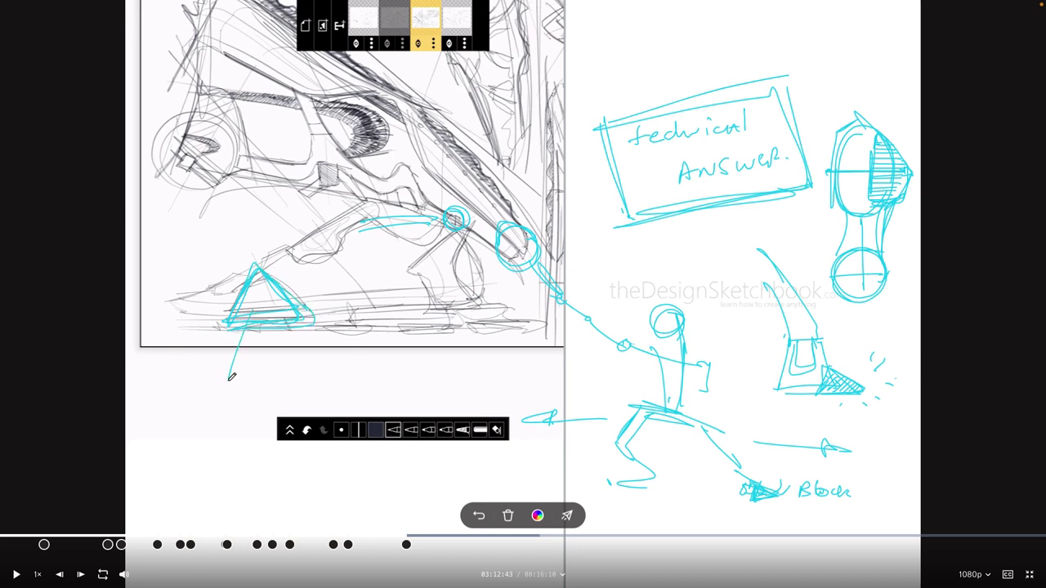
mouse_move(181, 405)
mouse_down()
mouse_move(184, 418)
mouse_move(261, 376)
mouse_move(308, 374)
mouse_up()
click(317, 374)
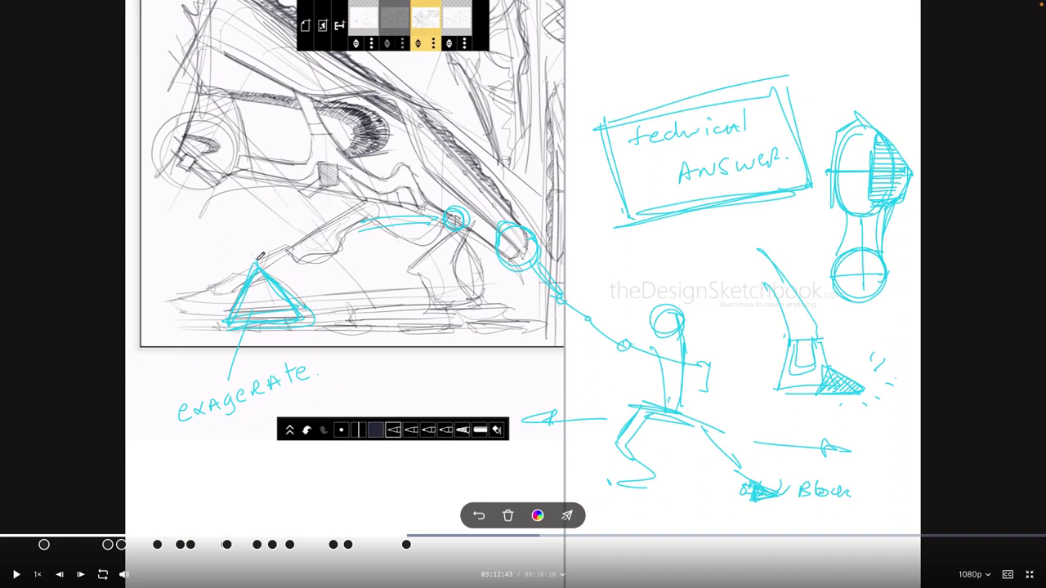
Advance the video to 03:40:57, trace the shoe's sole blocks and swoosh, and point an arrow to the word "Freedom".
click(18, 575)
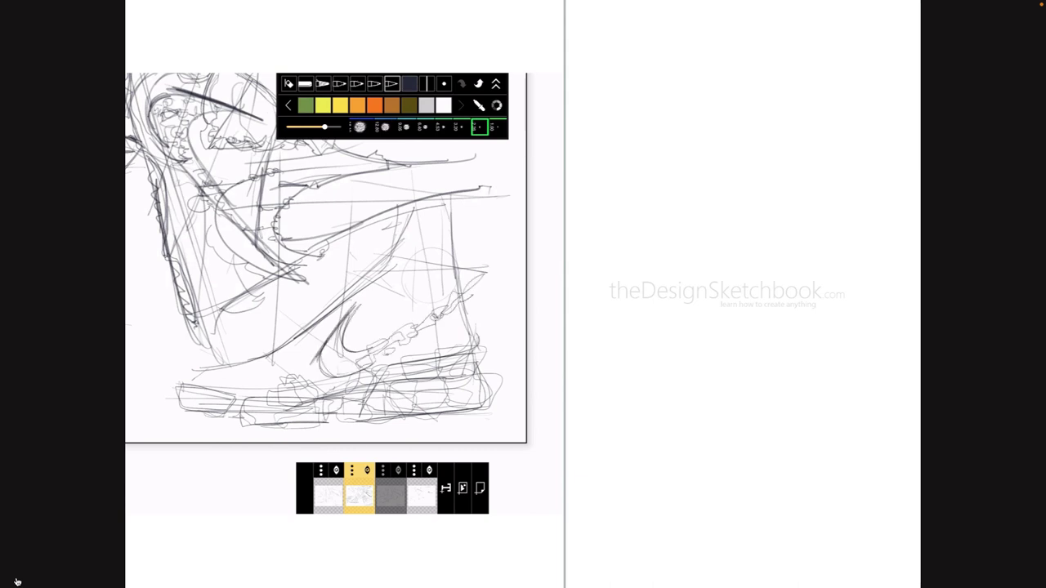
mouse_move(18, 577)
click(16, 575)
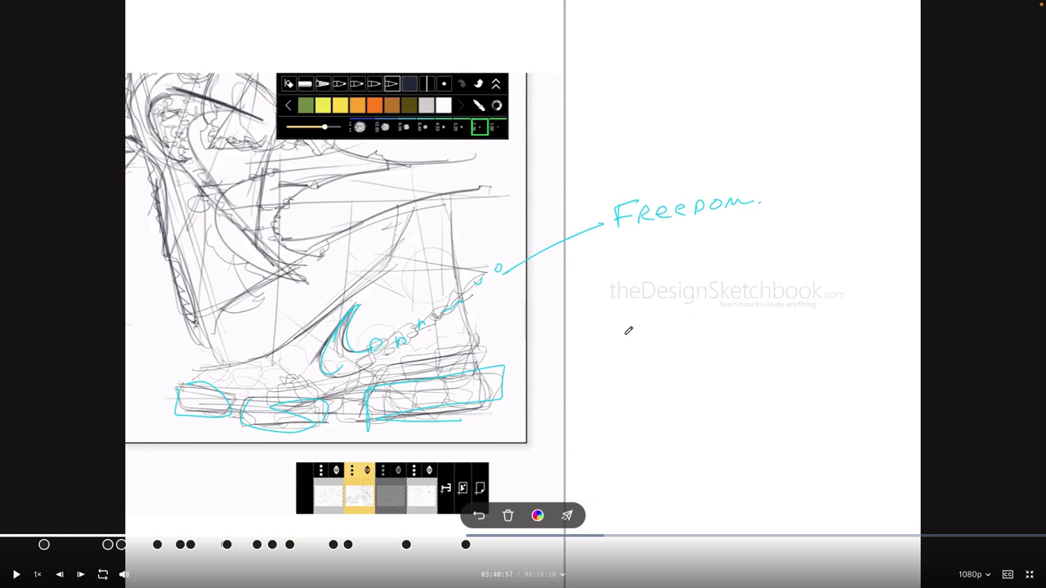
Sketch a large swoosh on the blank page and mark the heel line and more small block shapes along the shoe.
mouse_move(739, 334)
mouse_down()
mouse_move(769, 364)
mouse_move(779, 348)
mouse_move(802, 380)
mouse_move(767, 388)
mouse_move(643, 375)
mouse_move(794, 380)
mouse_up()
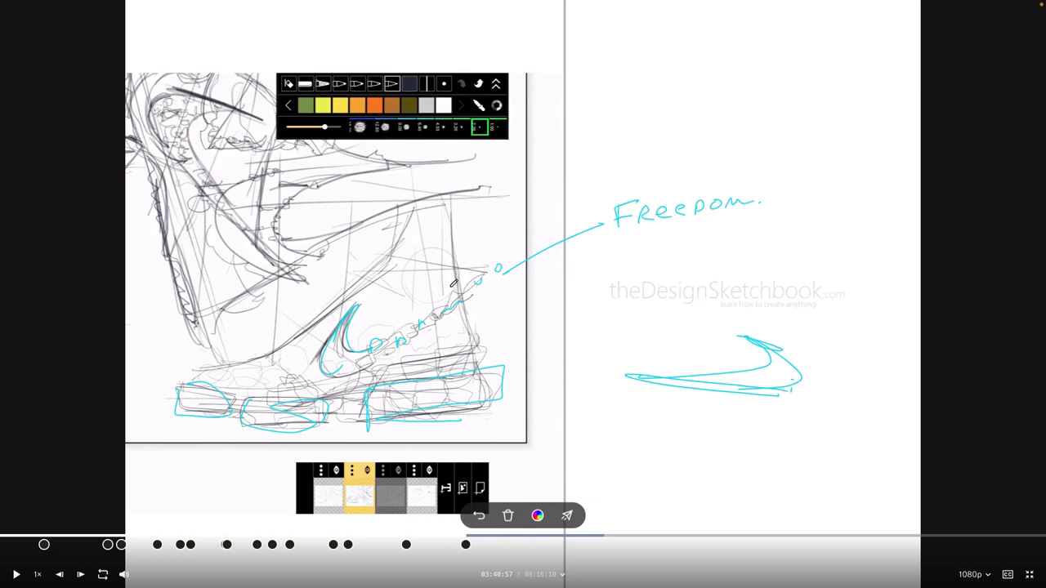
drag(446, 237, 471, 330)
mouse_move(245, 405)
mouse_down()
mouse_move(247, 434)
mouse_move(373, 413)
mouse_up()
mouse_move(240, 373)
mouse_down()
mouse_move(246, 382)
mouse_move(288, 365)
mouse_move(303, 342)
mouse_move(311, 351)
mouse_up()
drag(415, 324, 491, 277)
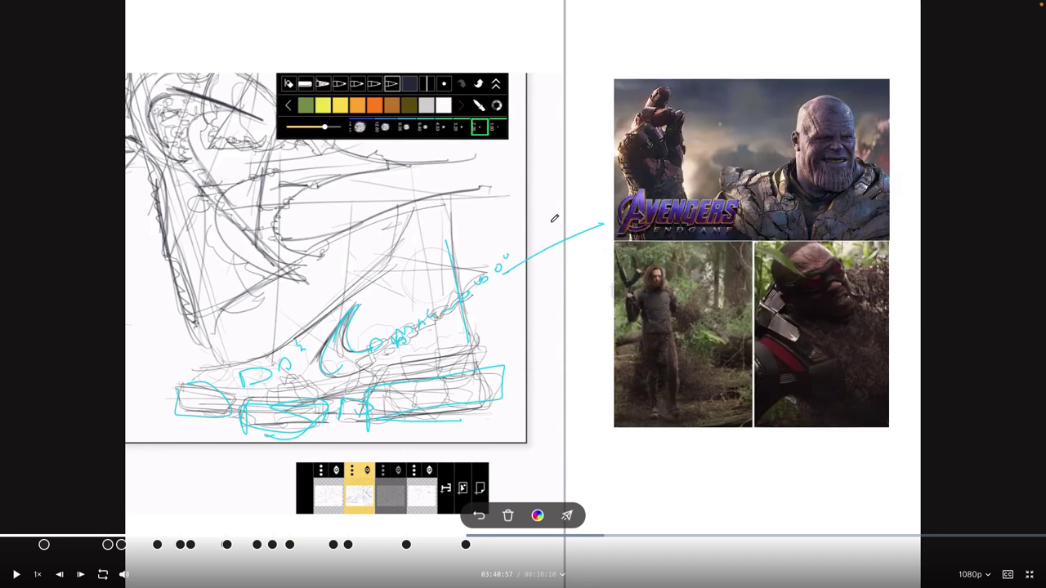
Write an underlined "pixels" above the arrow and an underlined "ADD words To describe" beside "Freedom".
drag(544, 223, 551, 209)
mouse_move(555, 214)
mouse_down()
mouse_move(595, 181)
mouse_move(609, 178)
mouse_move(612, 194)
mouse_up()
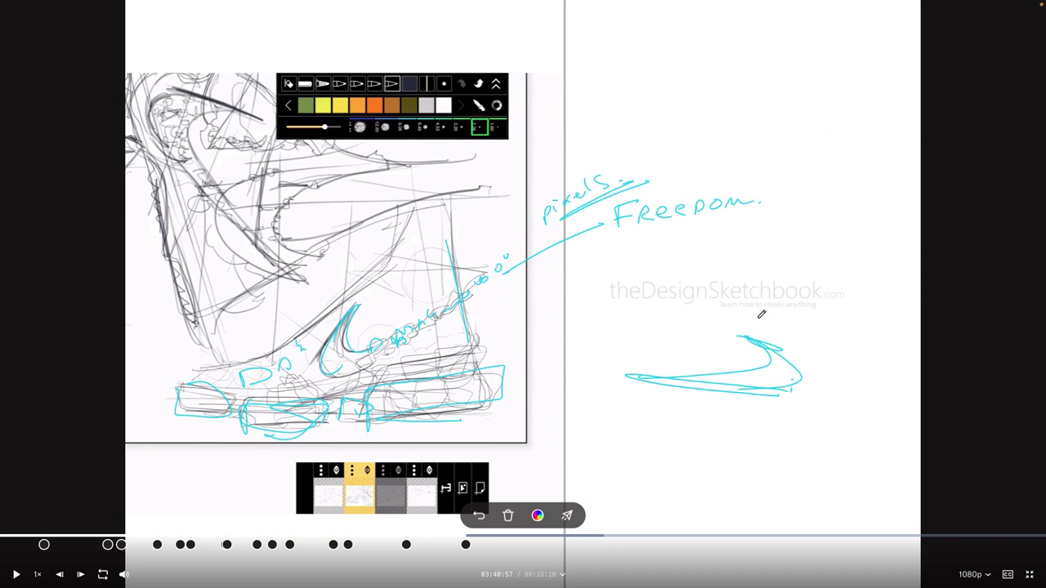
mouse_move(785, 161)
mouse_down()
mouse_move(823, 140)
mouse_move(807, 141)
mouse_move(821, 152)
mouse_move(804, 171)
mouse_move(849, 156)
mouse_move(812, 194)
mouse_move(884, 177)
mouse_up()
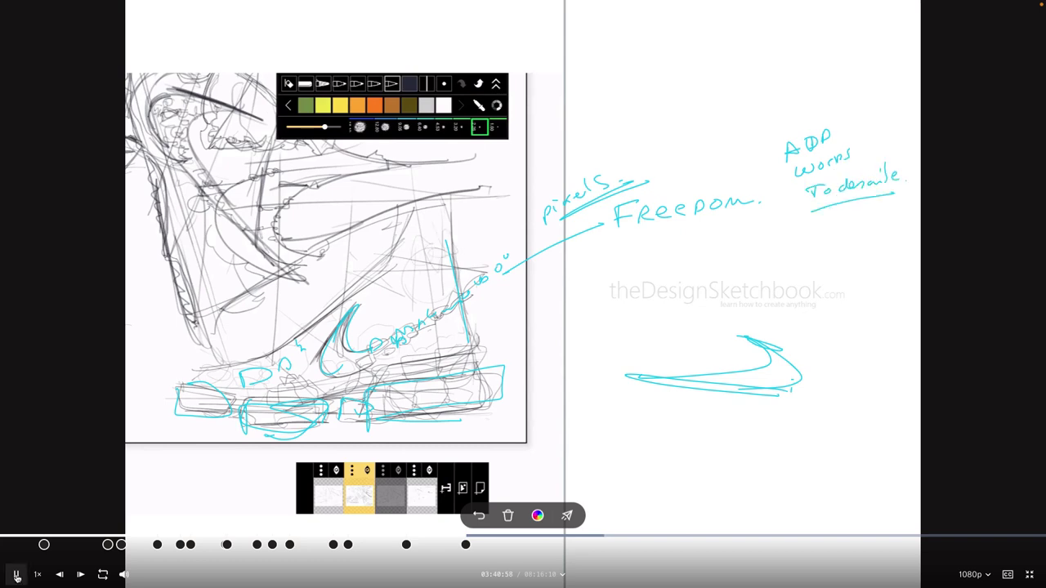
Move the video to 03:56:50 and pause it on the full page of shoe sketches.
click(16, 574)
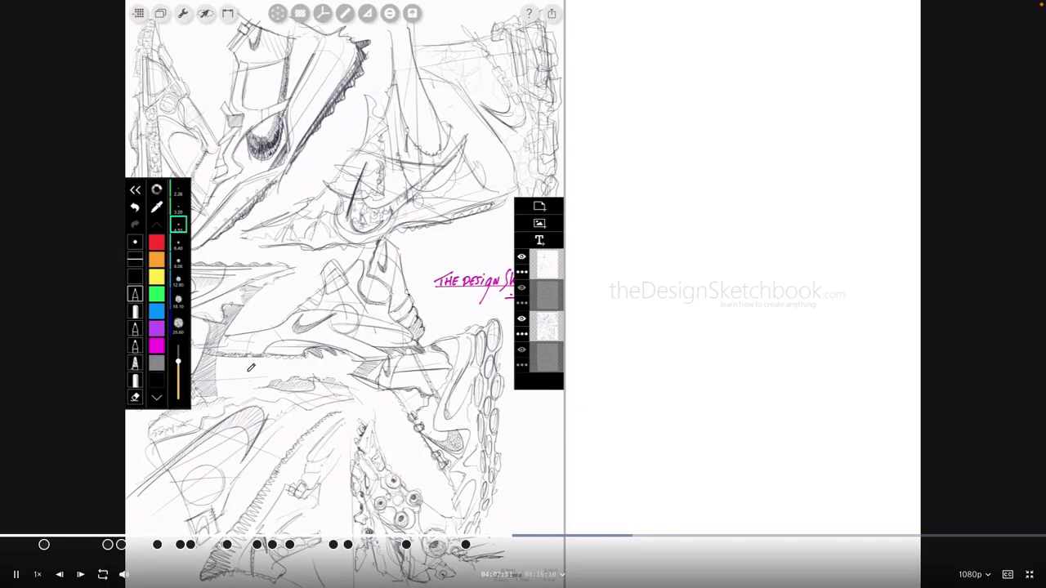
click(15, 574)
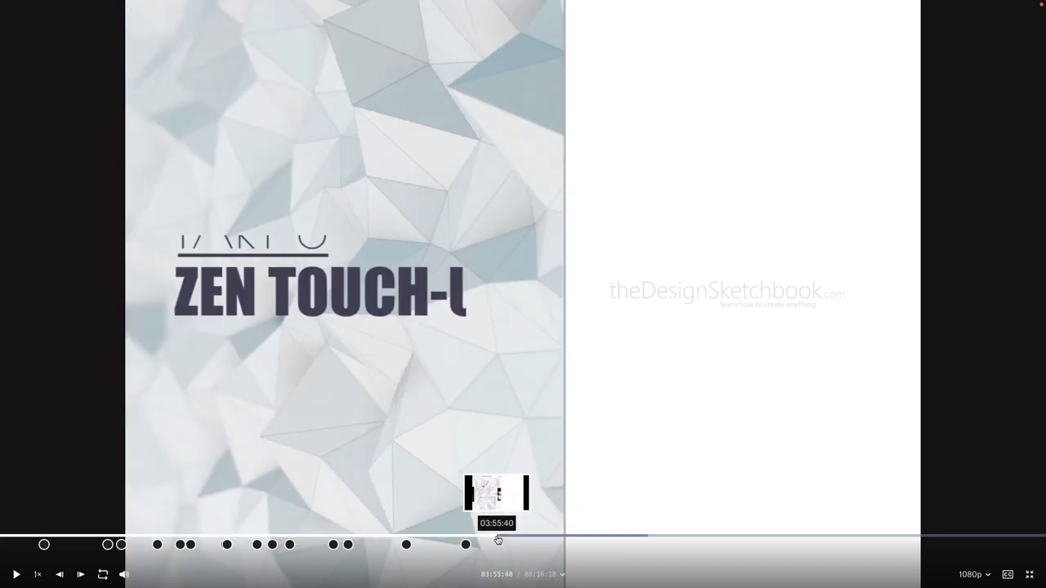
click(497, 540)
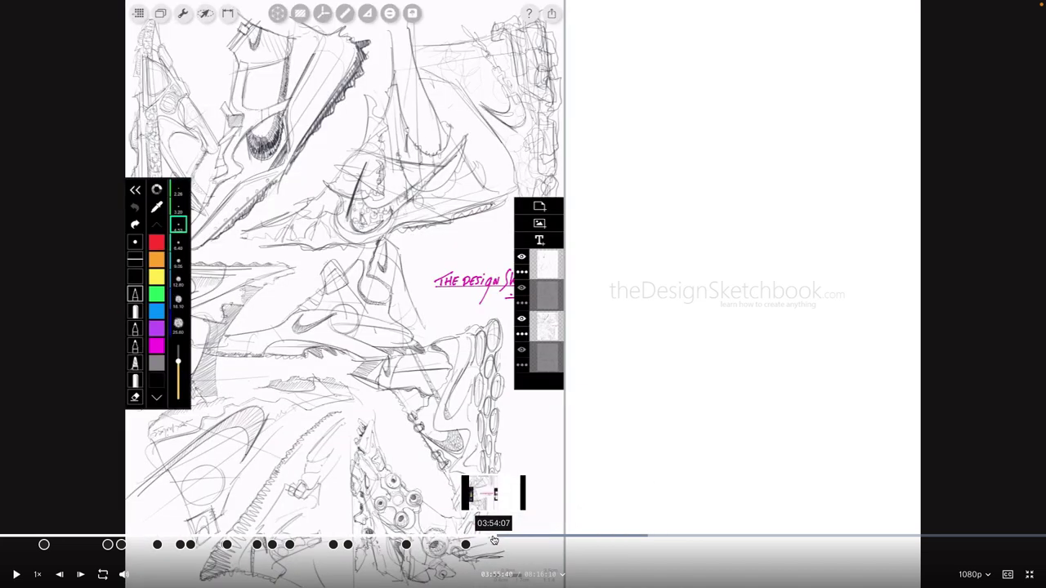
click(18, 576)
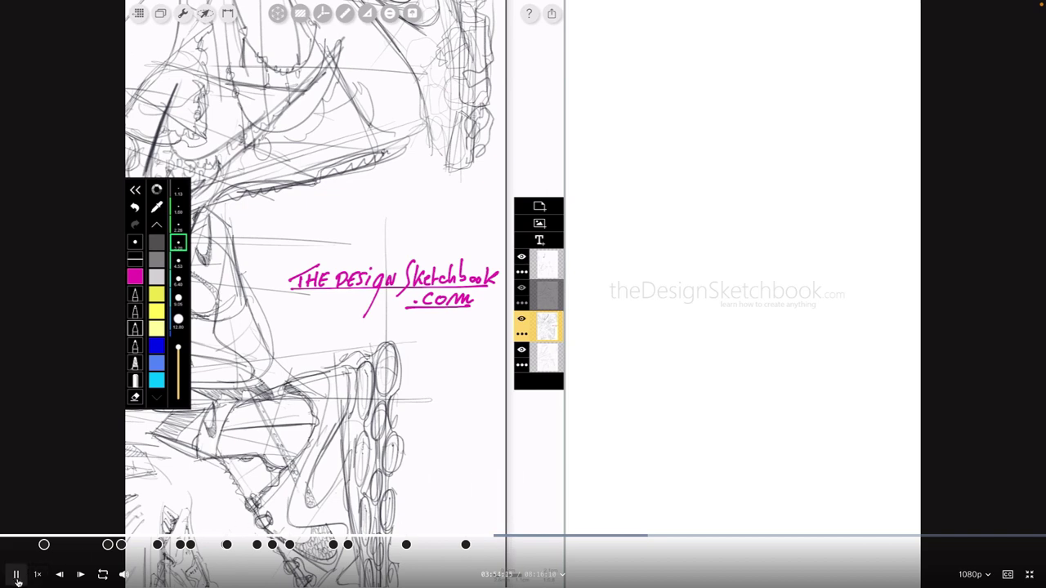
click(18, 576)
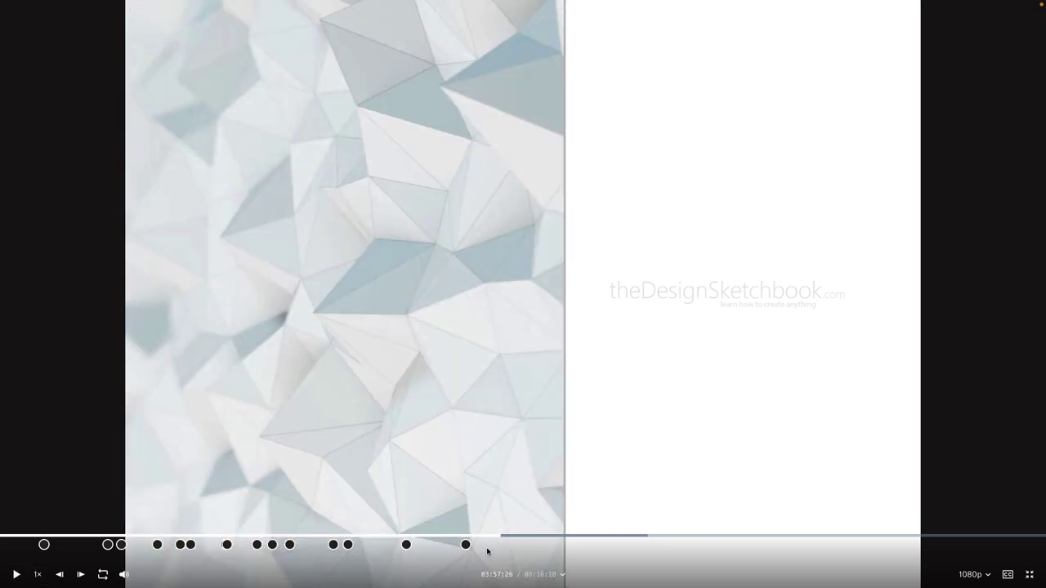
click(495, 538)
click(18, 575)
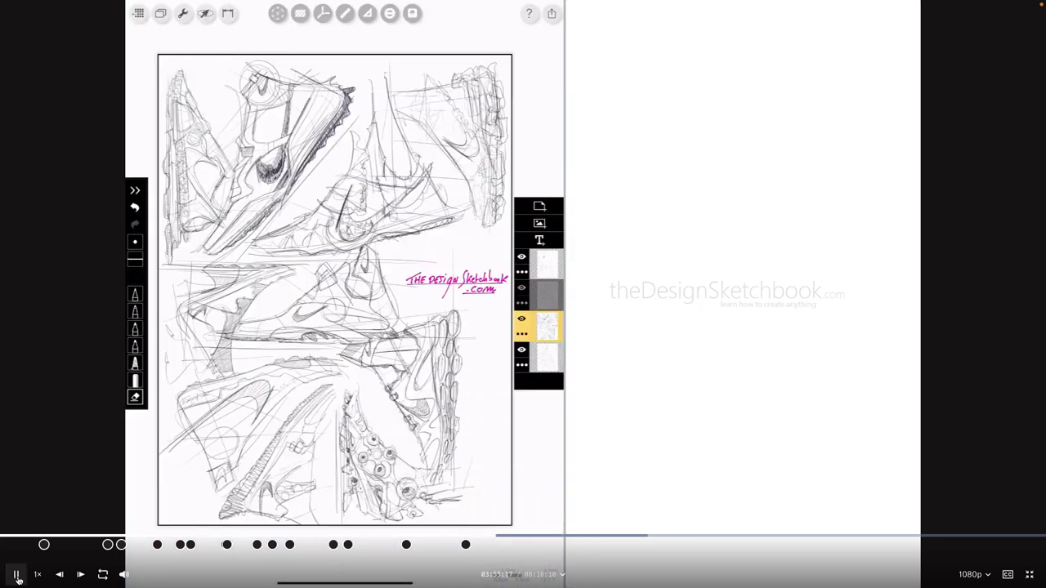
click(18, 576)
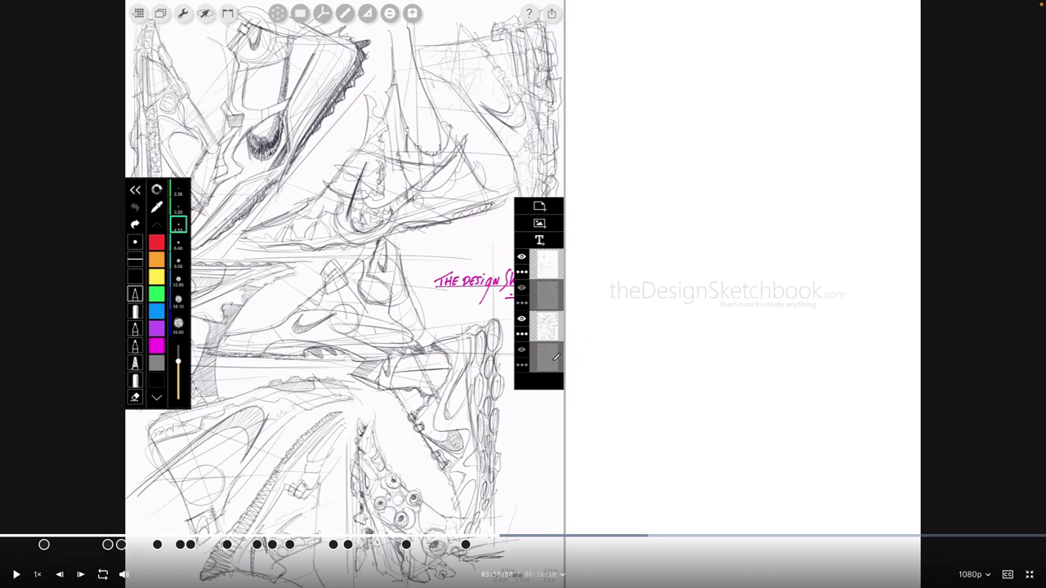
Point an arrow at the lowest layer thumbnail and label it "Shoe last Layer".
drag(555, 359, 663, 343)
mouse_move(679, 326)
mouse_down()
mouse_move(673, 343)
mouse_move(708, 344)
mouse_up()
drag(701, 333, 713, 332)
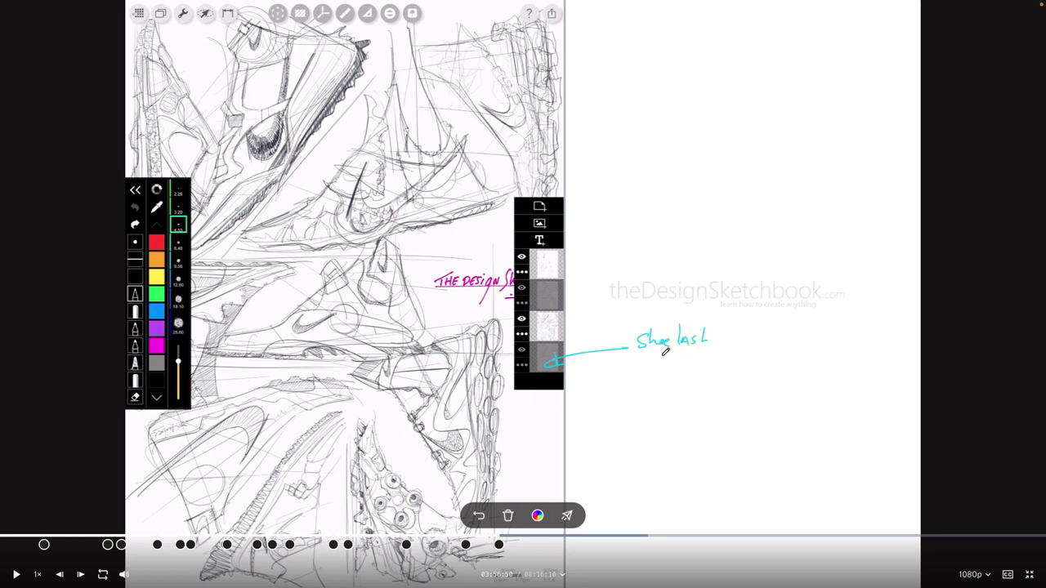
drag(660, 362, 660, 374)
mouse_move(663, 374)
mouse_down()
mouse_move(710, 360)
mouse_move(716, 373)
mouse_move(818, 359)
mouse_move(762, 355)
mouse_move(807, 347)
mouse_move(821, 308)
mouse_move(838, 347)
mouse_up()
Sketch a side view of a shoe last beside the "Shoe last Layer" label, with contour lines and a shaded heel.
mouse_move(780, 315)
mouse_down()
mouse_move(722, 357)
mouse_move(812, 344)
mouse_move(821, 308)
mouse_up()
drag(765, 347, 837, 335)
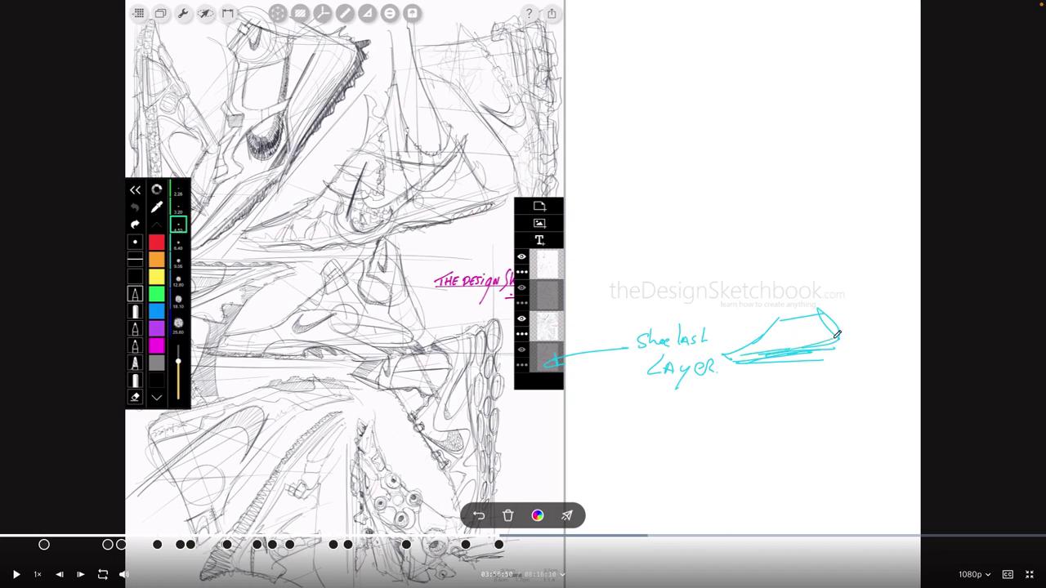
drag(813, 292, 827, 352)
mouse_move(776, 327)
mouse_down()
mouse_move(792, 308)
mouse_move(806, 347)
mouse_move(772, 351)
mouse_up()
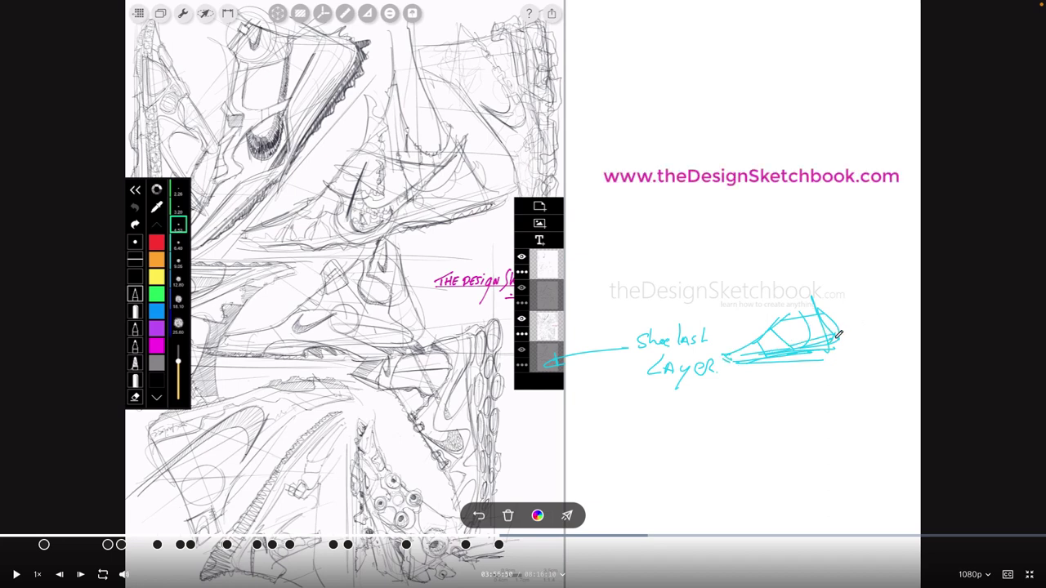
drag(814, 295, 840, 342)
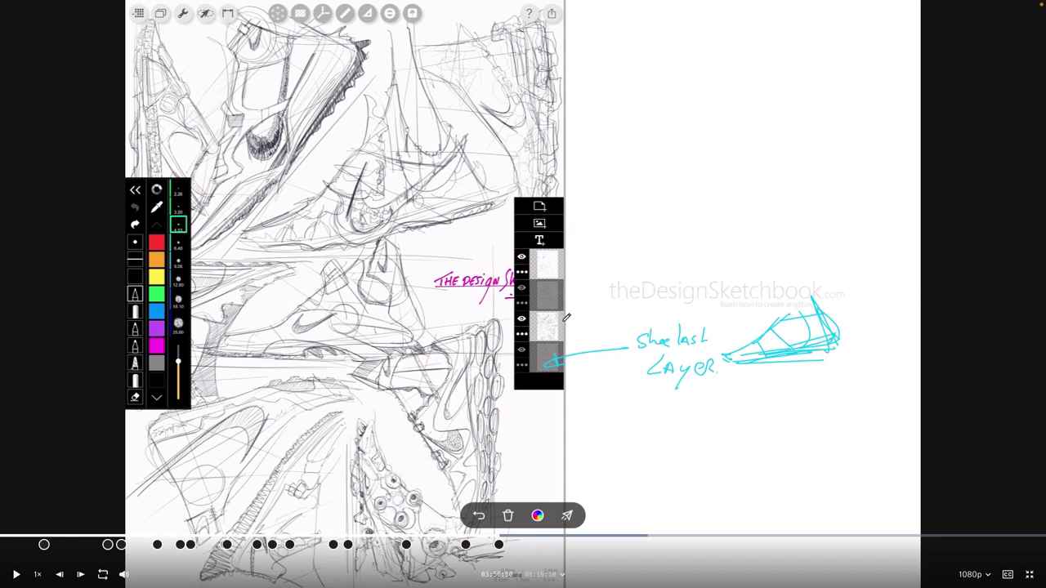
Link the layer above to the label "Layer of Design" and sketch a small shoe with design lines beside it.
mouse_move(553, 327)
mouse_down()
mouse_move(649, 277)
mouse_move(704, 265)
mouse_move(704, 253)
mouse_move(642, 313)
mouse_move(817, 250)
mouse_up()
mouse_move(789, 217)
mouse_down()
mouse_move(810, 242)
mouse_move(792, 257)
mouse_up()
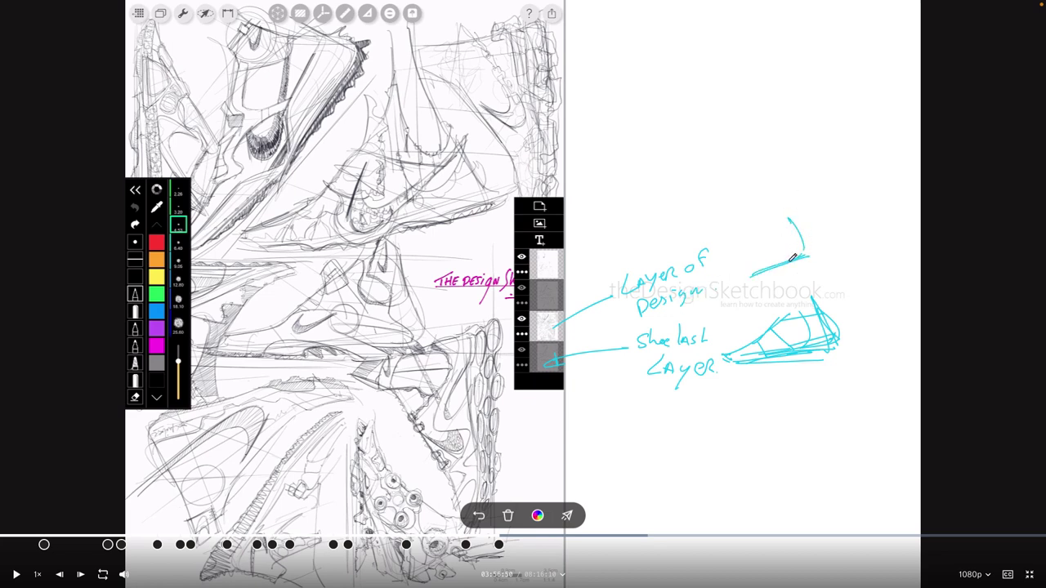
drag(716, 278, 760, 235)
mouse_move(728, 278)
mouse_down()
mouse_move(812, 242)
mouse_move(759, 244)
mouse_move(780, 266)
mouse_move(760, 272)
mouse_up()
mouse_move(766, 227)
mouse_down()
mouse_move(736, 260)
mouse_move(792, 237)
mouse_move(737, 258)
mouse_up()
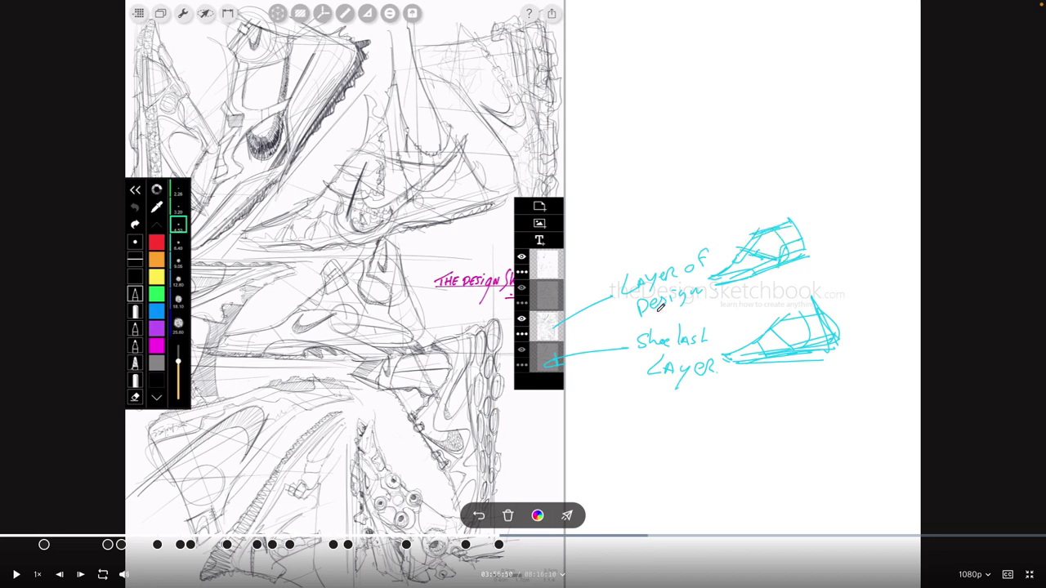
Add closing strokes between the lower layer thumbnails and at the shoe last's heel, and resume the video.
mouse_move(529, 338)
mouse_down()
mouse_move(517, 356)
mouse_move(530, 356)
mouse_up()
drag(866, 309, 838, 325)
click(17, 573)
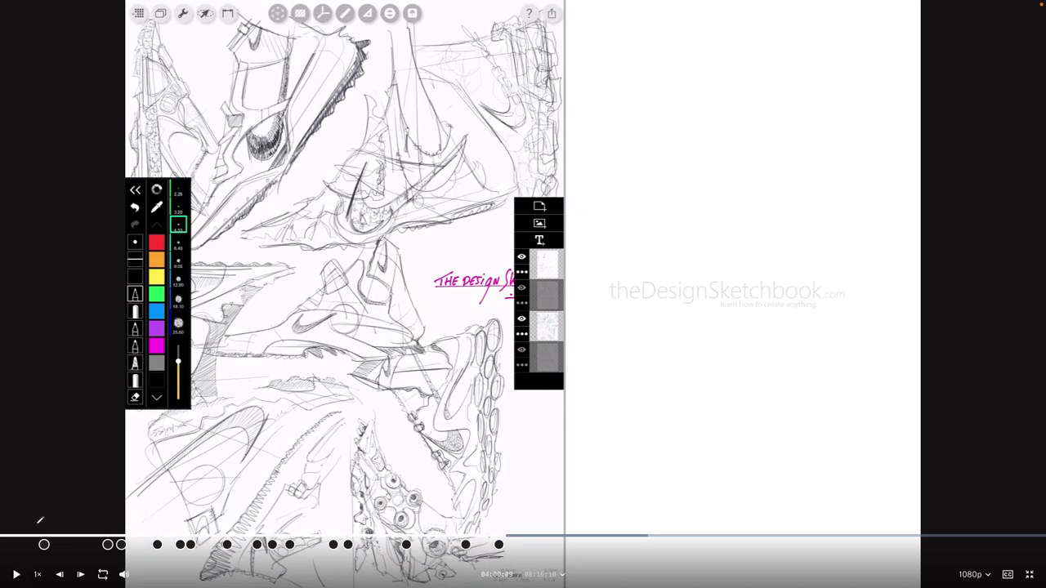
Play the video on to 04:11:28, pause it and note "Touch up = Zen", "20 min → 1 hour" and "Reflect ideas".
click(18, 576)
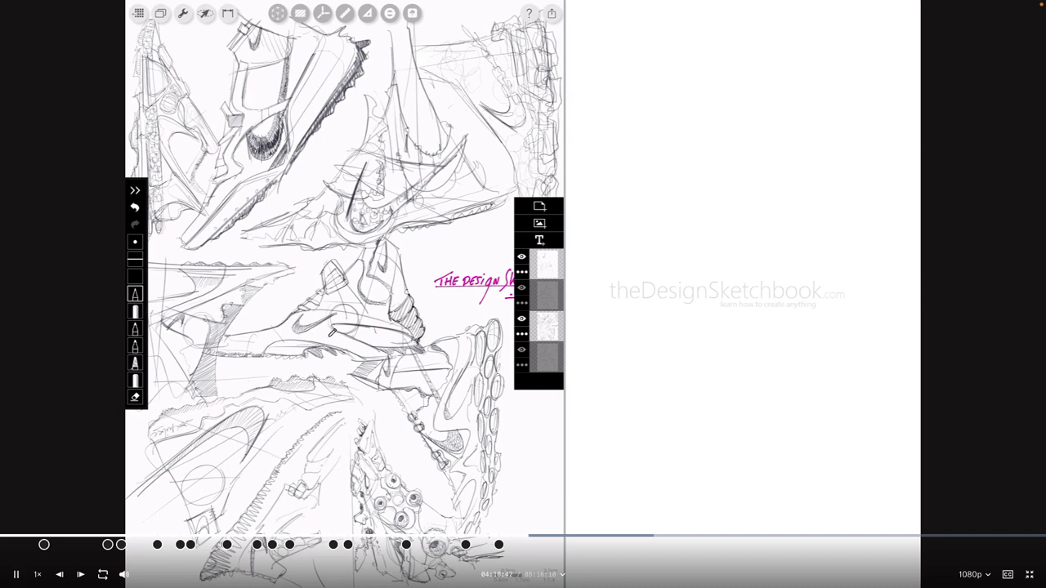
click(16, 574)
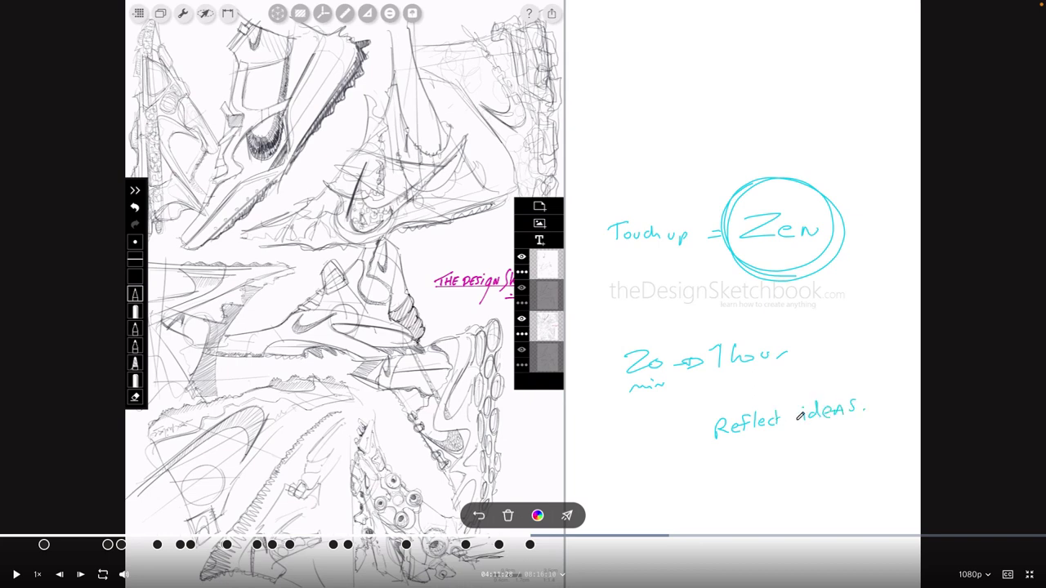
Play on to 04:23:04, pause, and outline the highlight on the upper shoe's sole with the label "shine".
click(16, 575)
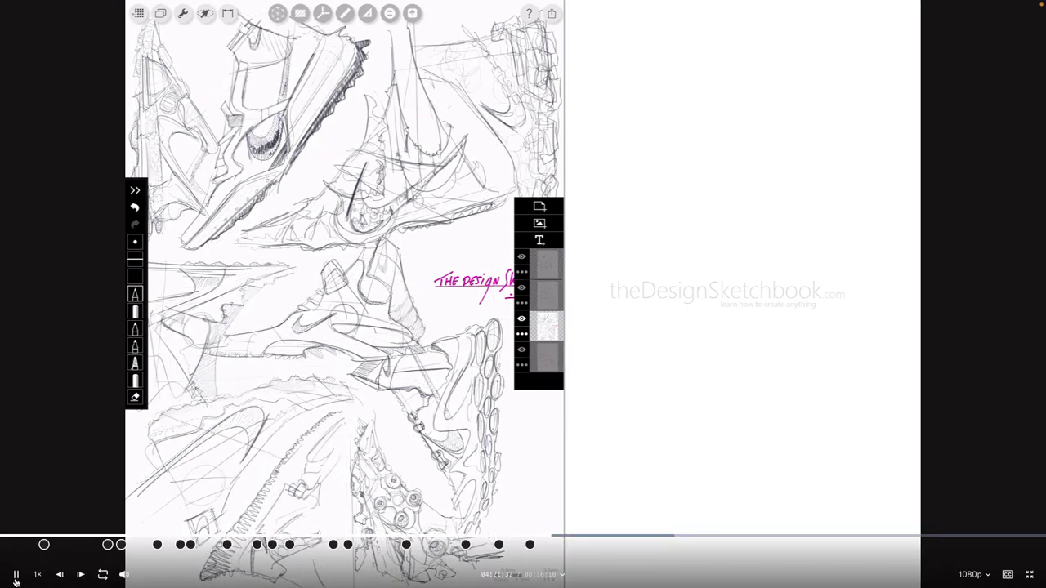
click(15, 575)
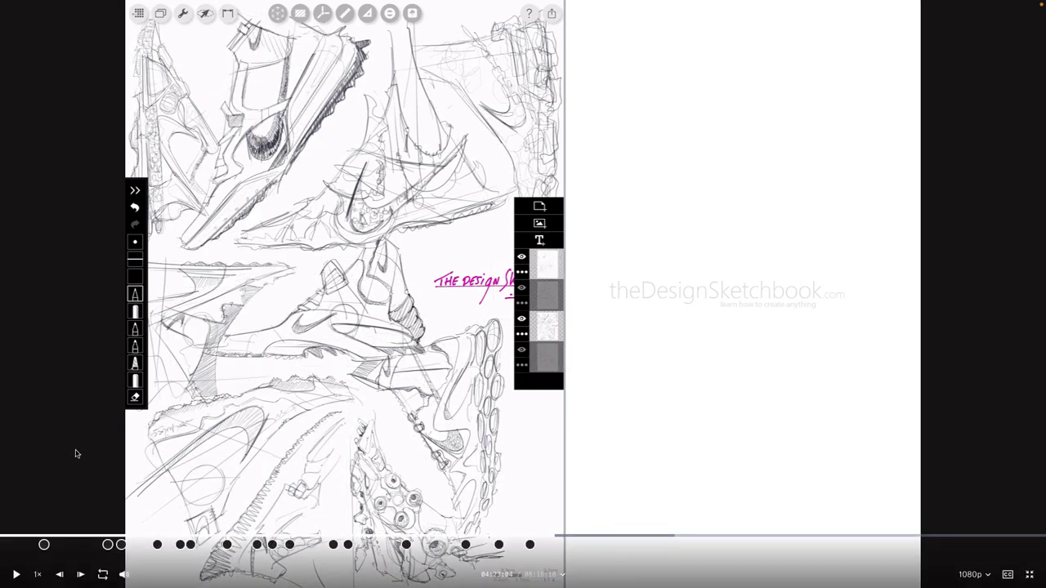
drag(335, 39, 316, 84)
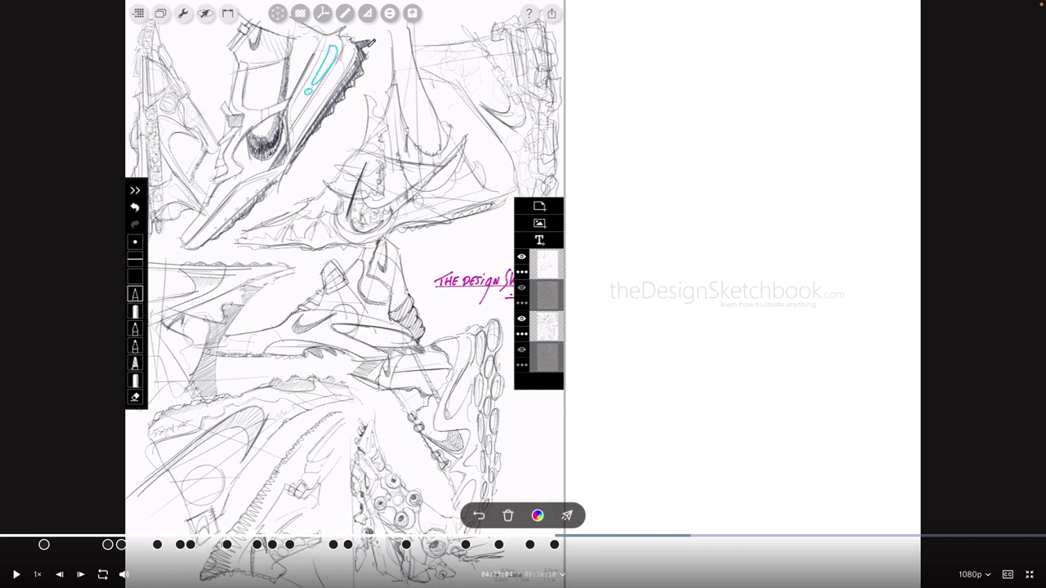
drag(371, 31, 420, 37)
Sketch a curved shape, a circle and a flat ellipse with small highlights inside the last two, labelled "3D with shine".
mouse_move(761, 165)
mouse_down()
mouse_move(699, 243)
mouse_move(779, 185)
mouse_move(759, 169)
mouse_up()
mouse_move(722, 302)
mouse_down()
mouse_move(675, 415)
mouse_move(649, 390)
mouse_move(657, 337)
mouse_up()
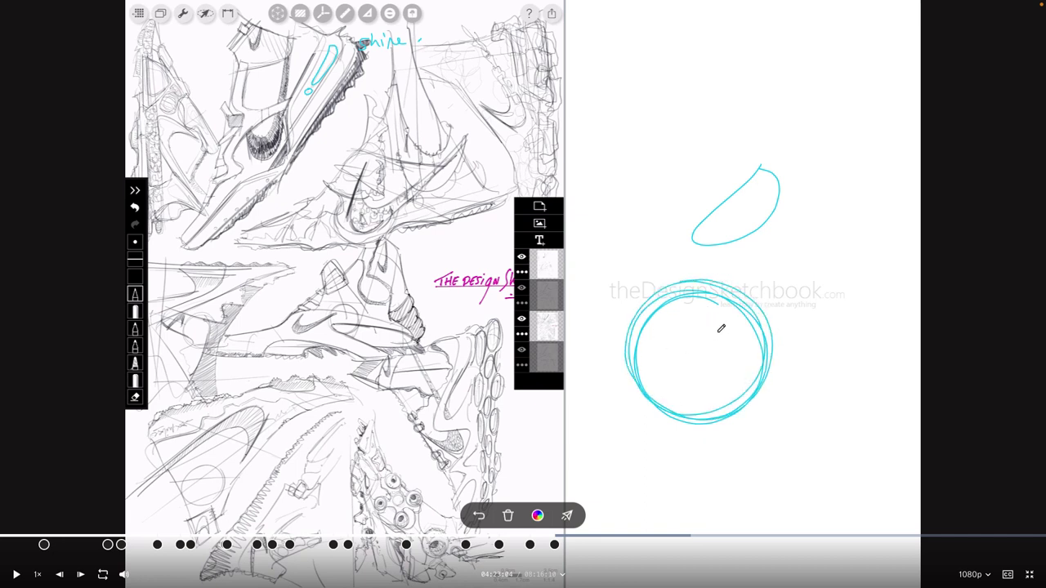
mouse_move(728, 299)
mouse_down()
mouse_move(735, 333)
mouse_move(701, 335)
mouse_move(721, 304)
mouse_up()
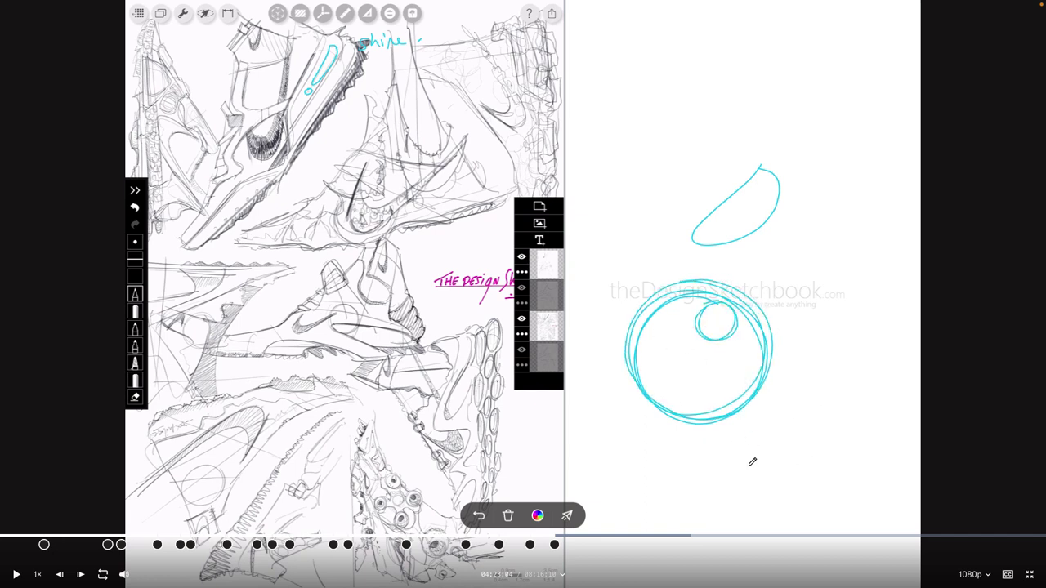
mouse_move(823, 415)
mouse_down()
mouse_move(784, 461)
mouse_move(760, 420)
mouse_move(842, 448)
mouse_move(761, 439)
mouse_move(812, 420)
mouse_move(825, 422)
mouse_move(794, 439)
mouse_move(845, 431)
mouse_move(830, 415)
mouse_move(808, 435)
mouse_move(784, 424)
mouse_up()
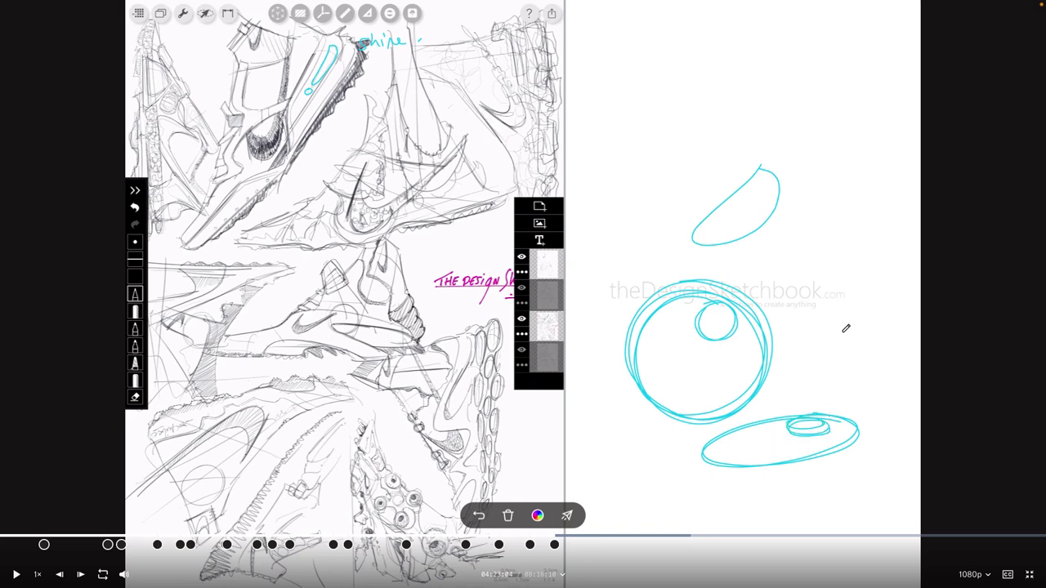
mouse_move(814, 379)
mouse_down()
mouse_move(869, 391)
mouse_move(850, 390)
mouse_move(859, 395)
mouse_move(890, 391)
mouse_move(847, 403)
mouse_move(892, 413)
mouse_up()
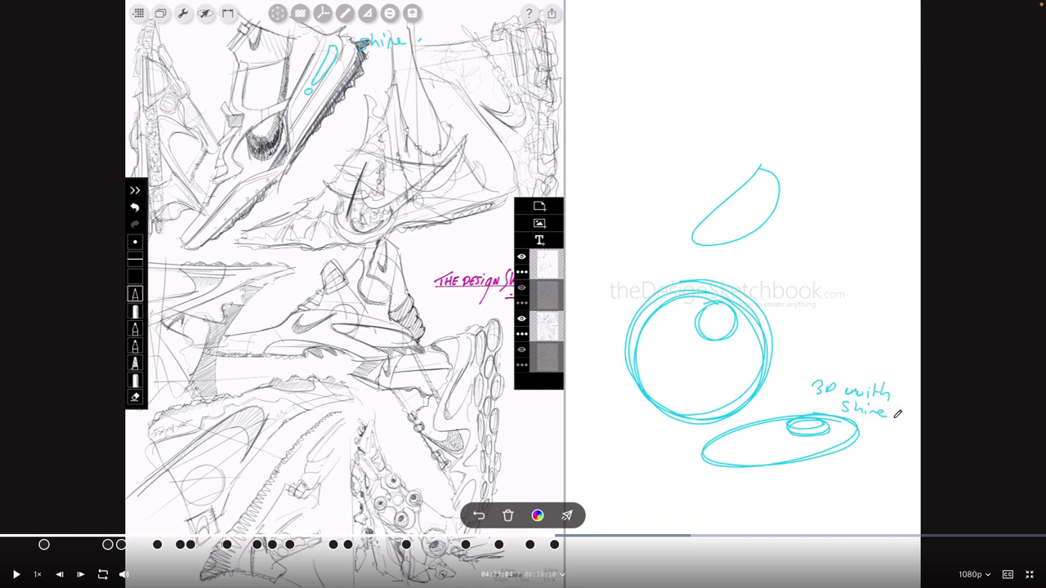
Play on to 04:30:59, pause, and circle the shoe with the serrated sole in the lower part of the sheet.
click(16, 574)
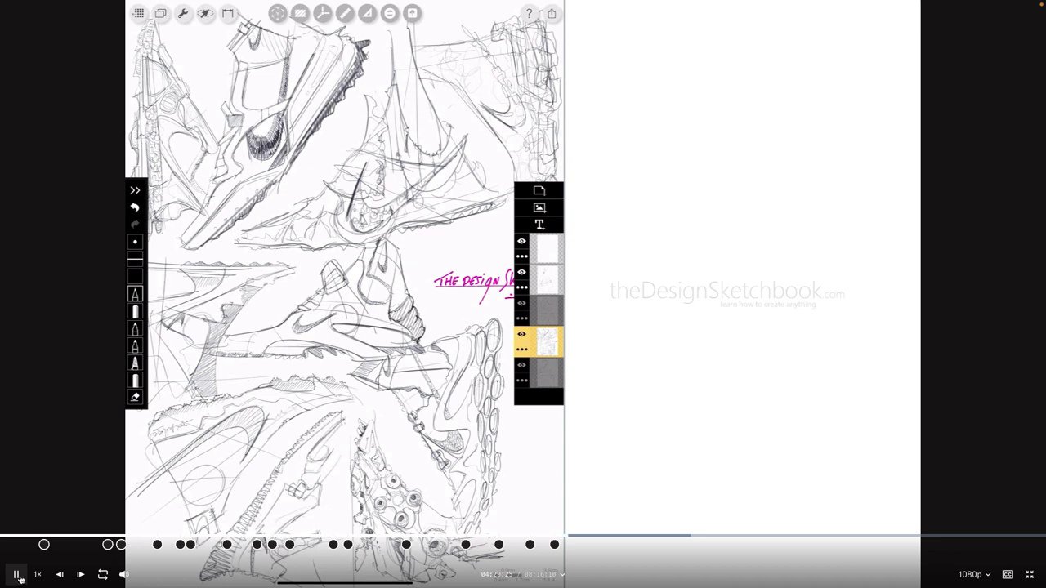
click(17, 574)
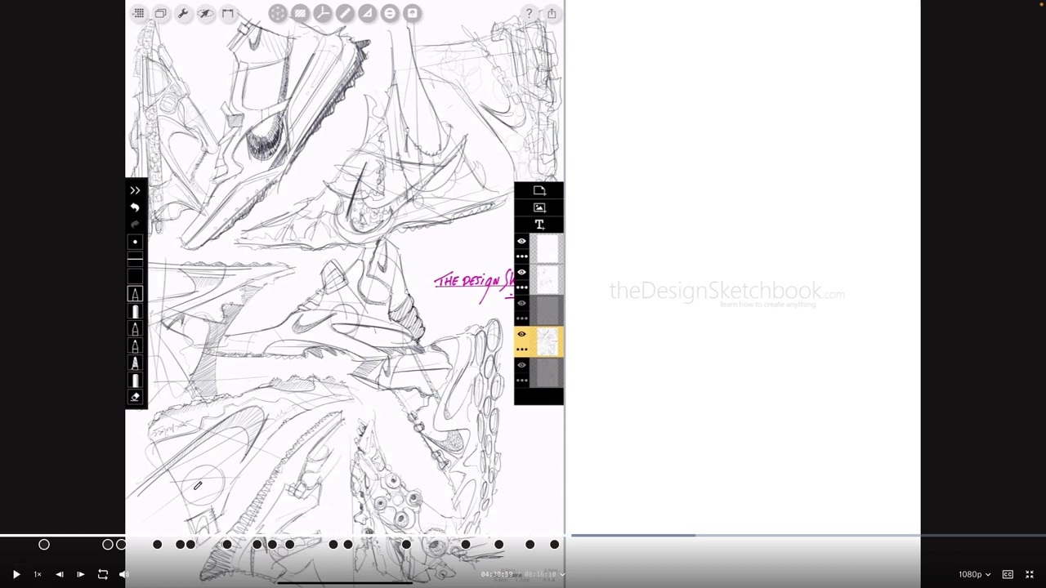
mouse_move(348, 390)
mouse_down()
mouse_move(279, 414)
mouse_move(362, 543)
mouse_move(397, 409)
mouse_move(384, 425)
mouse_move(310, 394)
mouse_up()
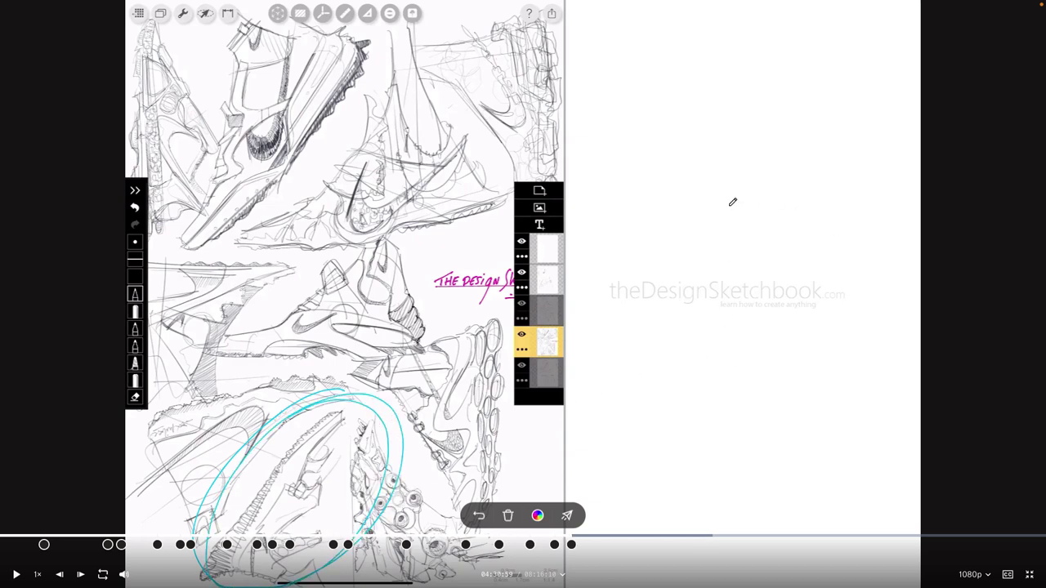
Sketch a side view of a shoe last in cyan on the blank page above the watermark.
mouse_move(642, 218)
mouse_down()
mouse_move(814, 200)
mouse_move(827, 186)
mouse_up()
mouse_move(736, 129)
mouse_down()
mouse_move(677, 172)
mouse_move(608, 200)
mouse_move(744, 215)
mouse_move(648, 218)
mouse_move(780, 201)
mouse_move(736, 138)
mouse_move(807, 133)
mouse_up()
drag(680, 173, 616, 187)
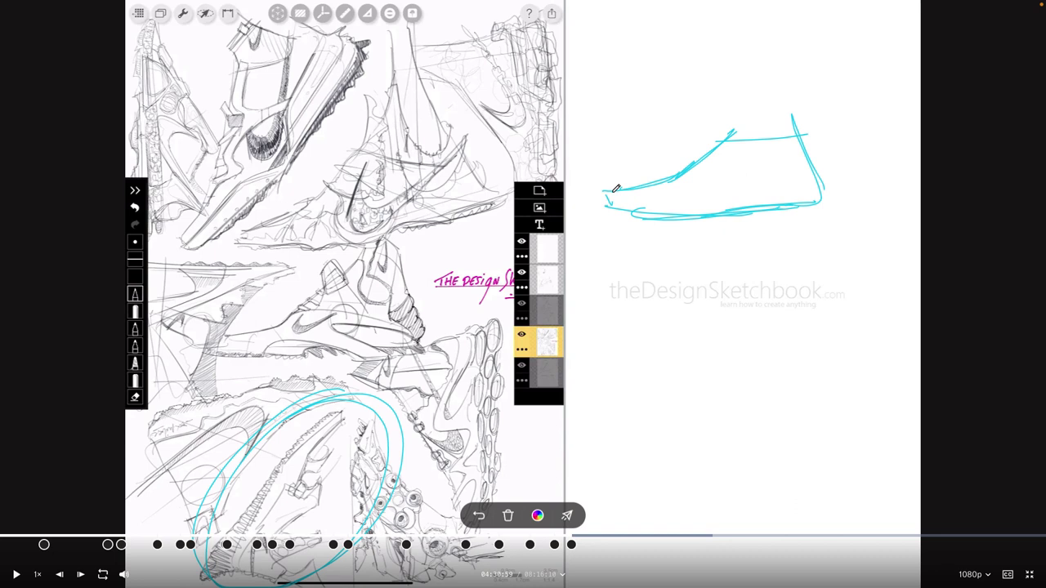
Switch the annotation colour to black and draw a sandal's sole, front straps and footbed line over the cyan shoe last.
click(536, 516)
click(524, 485)
drag(617, 199, 730, 206)
mouse_move(651, 208)
mouse_down()
mouse_move(862, 188)
mouse_move(827, 206)
mouse_move(611, 208)
mouse_move(795, 208)
mouse_move(653, 231)
mouse_up()
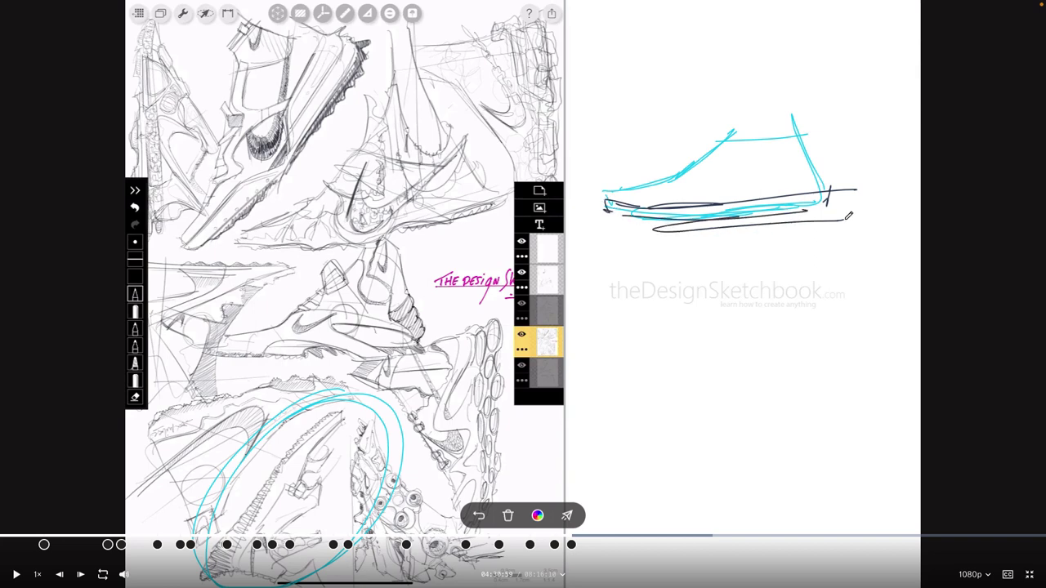
drag(836, 200, 845, 219)
mouse_move(692, 158)
mouse_down()
mouse_move(704, 196)
mouse_move(722, 190)
mouse_move(652, 182)
mouse_up()
mouse_move(653, 182)
mouse_down()
mouse_move(677, 178)
mouse_move(673, 204)
mouse_up()
mouse_move(681, 177)
mouse_down()
mouse_move(683, 206)
mouse_move(815, 185)
mouse_move(826, 163)
mouse_up()
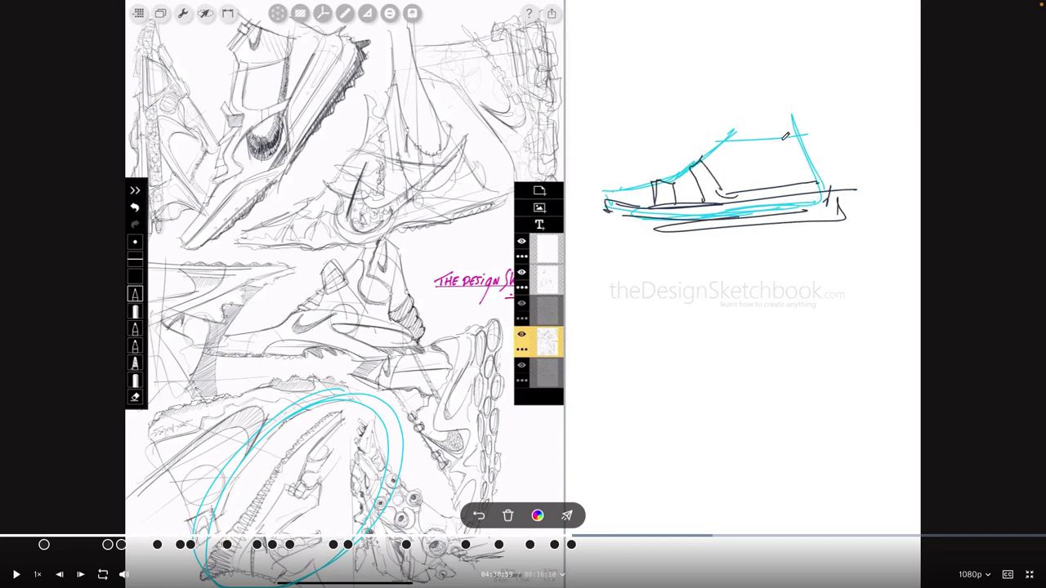
Add the heel support, a horizontal ankle strap and small strap and sole details to the sandal over the last.
drag(783, 108, 778, 193)
drag(786, 129, 800, 188)
drag(790, 111, 815, 187)
mouse_move(713, 108)
mouse_down()
mouse_move(790, 106)
mouse_move(716, 111)
mouse_up()
mouse_move(714, 103)
mouse_down()
mouse_move(814, 103)
mouse_move(799, 144)
mouse_up()
mouse_move(729, 109)
mouse_down()
mouse_move(769, 97)
mouse_move(761, 104)
mouse_up()
drag(690, 162, 696, 155)
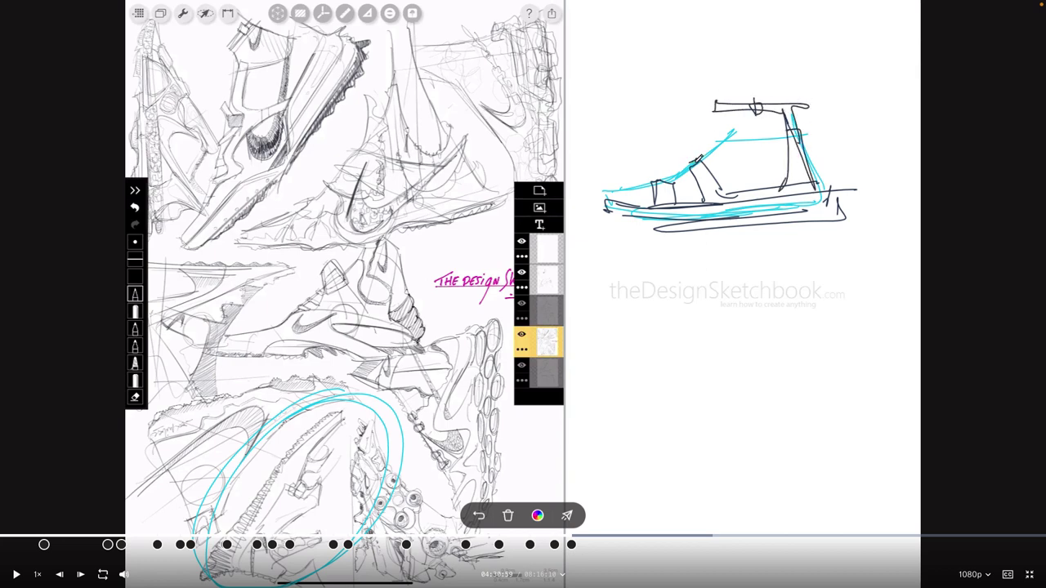
drag(695, 192, 706, 196)
drag(637, 203, 654, 206)
Point an arrow at the instep of the last and label it "Shoe last needed".
drag(681, 119, 725, 140)
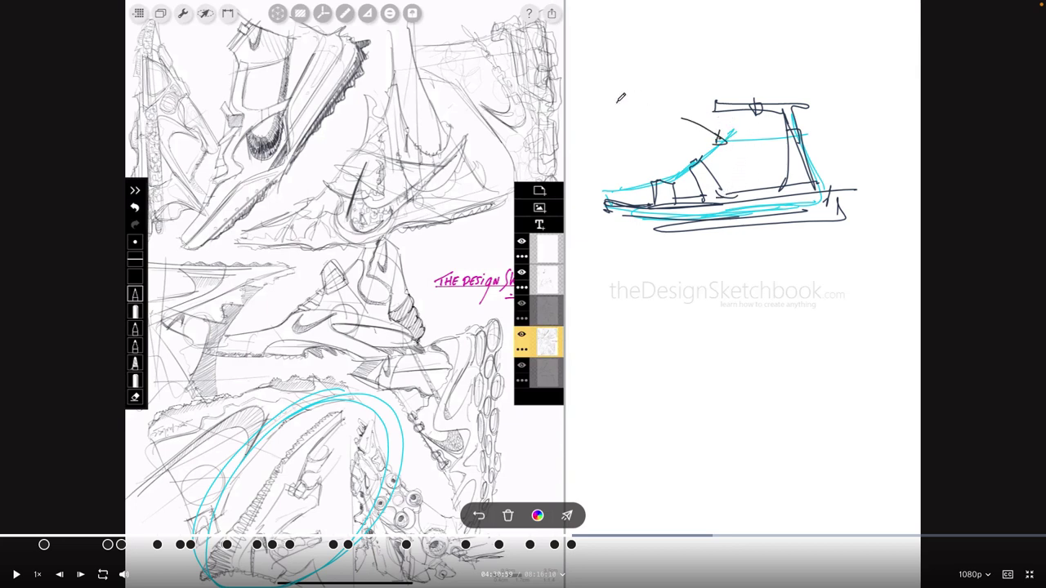
drag(630, 93, 616, 115)
mouse_move(635, 90)
mouse_down()
mouse_move(675, 99)
mouse_move(709, 86)
mouse_up()
mouse_move(628, 119)
mouse_down()
mouse_move(646, 127)
mouse_move(685, 109)
mouse_up()
drag(685, 103, 691, 121)
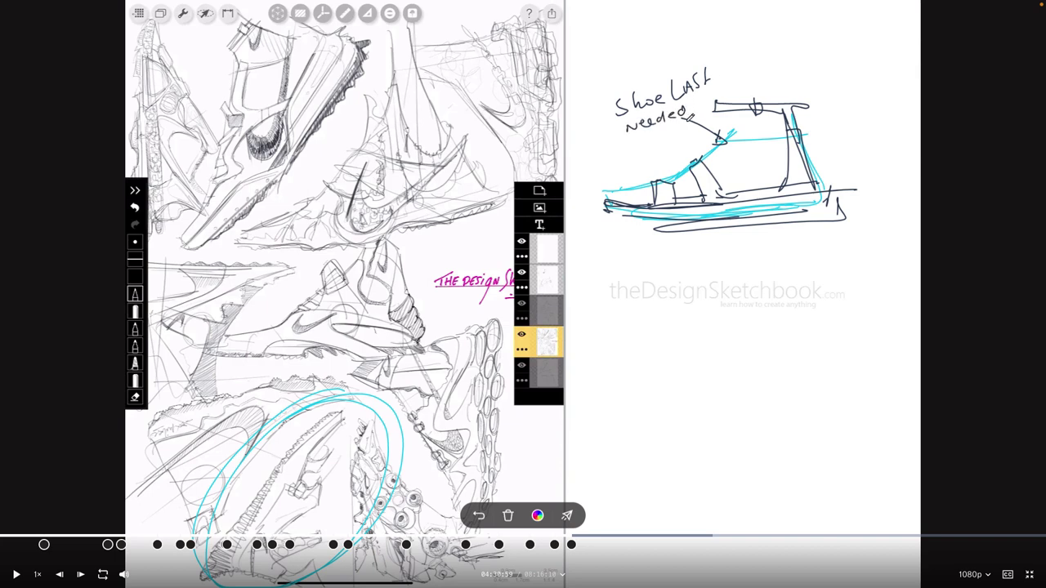
Sketch a second sandal without a shoe last below the first one and mark it with an X.
mouse_move(645, 327)
mouse_down()
mouse_move(835, 317)
mouse_move(647, 323)
mouse_up()
mouse_move(695, 297)
mouse_down()
mouse_move(742, 277)
mouse_move(721, 282)
mouse_move(723, 320)
mouse_up()
mouse_move(753, 309)
mouse_down()
mouse_move(763, 319)
mouse_move(818, 245)
mouse_move(764, 239)
mouse_move(747, 254)
mouse_up()
drag(809, 249, 824, 311)
drag(722, 350, 740, 364)
drag(740, 351, 721, 364)
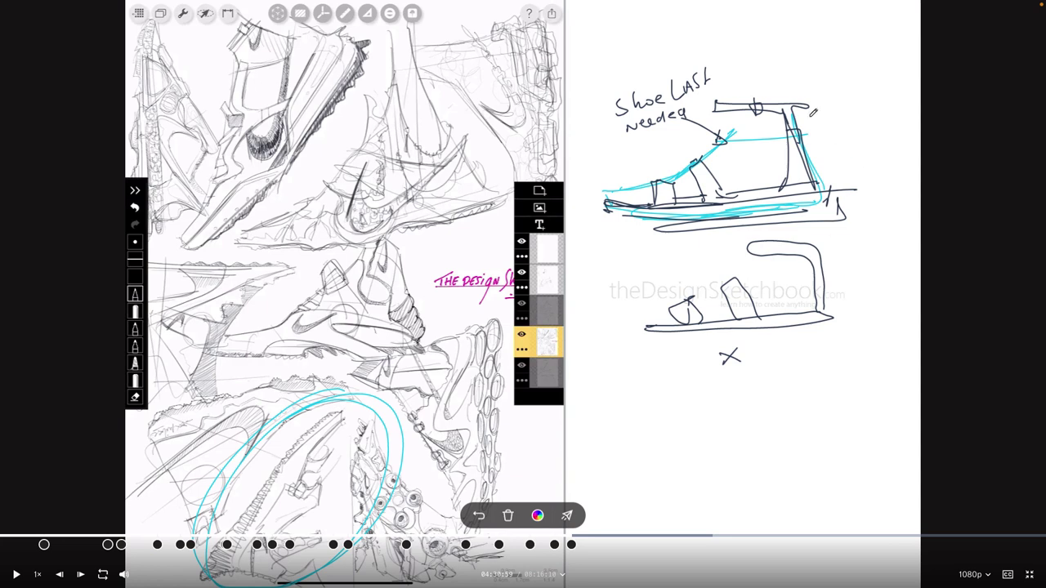
Write "proportion GUIDE" beside the heel of the sandal drawn over the last.
drag(815, 113, 824, 123)
mouse_move(829, 122)
mouse_down()
mouse_move(840, 111)
mouse_move(867, 114)
mouse_up()
mouse_move(869, 102)
mouse_down()
mouse_move(875, 95)
mouse_move(874, 116)
mouse_up()
drag(875, 110, 903, 116)
mouse_move(835, 144)
mouse_down()
mouse_move(827, 153)
mouse_move(866, 158)
mouse_up()
drag(878, 146, 871, 162)
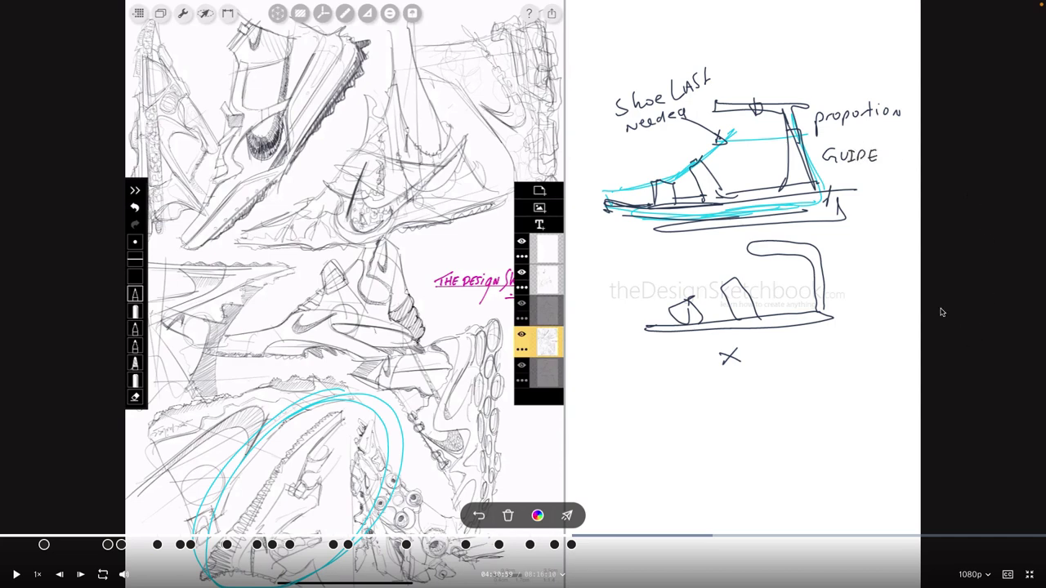
Circle the sandal drawn over the last and scatter more X marks around the sandal drawn without one.
mouse_move(583, 90)
mouse_down()
mouse_move(759, 241)
mouse_move(595, 176)
mouse_move(863, 163)
mouse_up()
drag(750, 333, 709, 378)
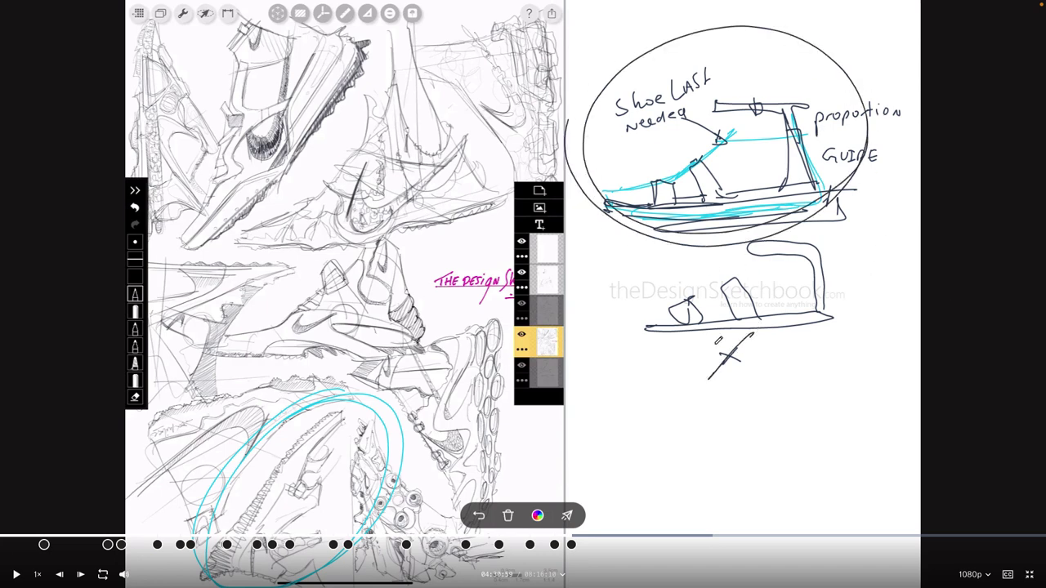
drag(714, 342, 750, 361)
mouse_move(771, 348)
mouse_down()
mouse_move(780, 358)
mouse_move(766, 361)
mouse_up()
mouse_move(831, 333)
mouse_down()
mouse_move(817, 348)
mouse_move(832, 346)
mouse_up()
drag(861, 318, 853, 333)
drag(838, 297, 846, 306)
drag(846, 297, 838, 306)
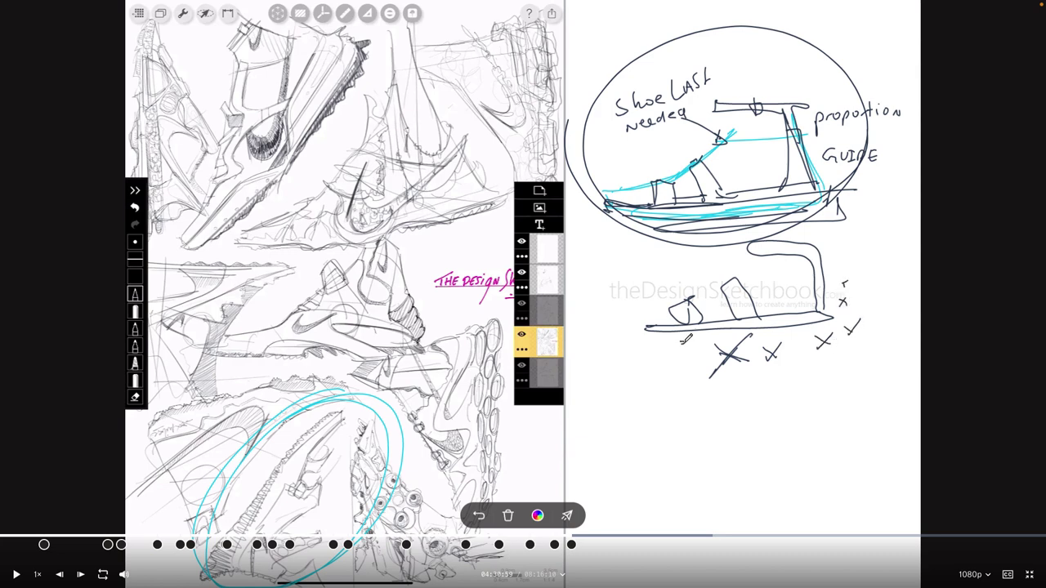
Clear the annotations, outline the panel on the lower shoe and link it to "Notes", "Brands" and "series number".
click(508, 515)
mouse_move(303, 462)
mouse_down()
mouse_move(312, 442)
mouse_move(263, 498)
mouse_up()
mouse_move(263, 498)
mouse_down()
mouse_move(287, 503)
mouse_move(319, 441)
mouse_move(613, 420)
mouse_move(662, 408)
mouse_move(667, 384)
mouse_move(691, 394)
mouse_move(681, 408)
mouse_move(714, 412)
mouse_up()
mouse_move(724, 404)
mouse_down()
mouse_move(662, 441)
mouse_move(688, 441)
mouse_up()
mouse_move(694, 429)
mouse_down()
mouse_move(710, 438)
mouse_move(743, 422)
mouse_move(794, 425)
mouse_up()
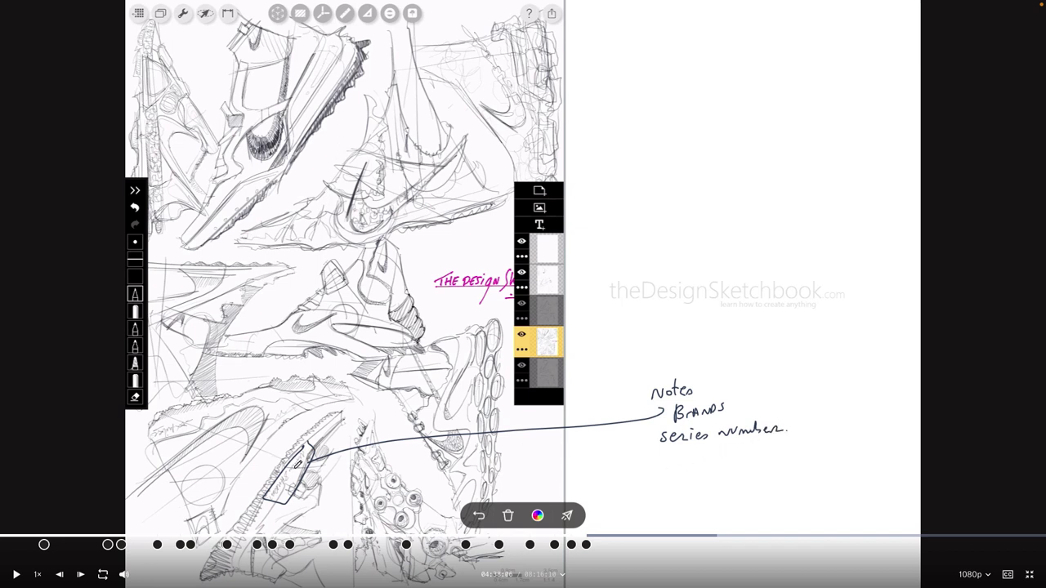
Write "Realistic" above the notes and circle the small lettering on the shoe at the sheet's edge.
mouse_move(716, 325)
mouse_down()
mouse_move(714, 351)
mouse_move(749, 342)
mouse_move(760, 320)
mouse_move(769, 325)
mouse_up()
drag(772, 315, 779, 324)
mouse_move(781, 316)
mouse_down()
mouse_move(784, 332)
mouse_move(801, 325)
mouse_up()
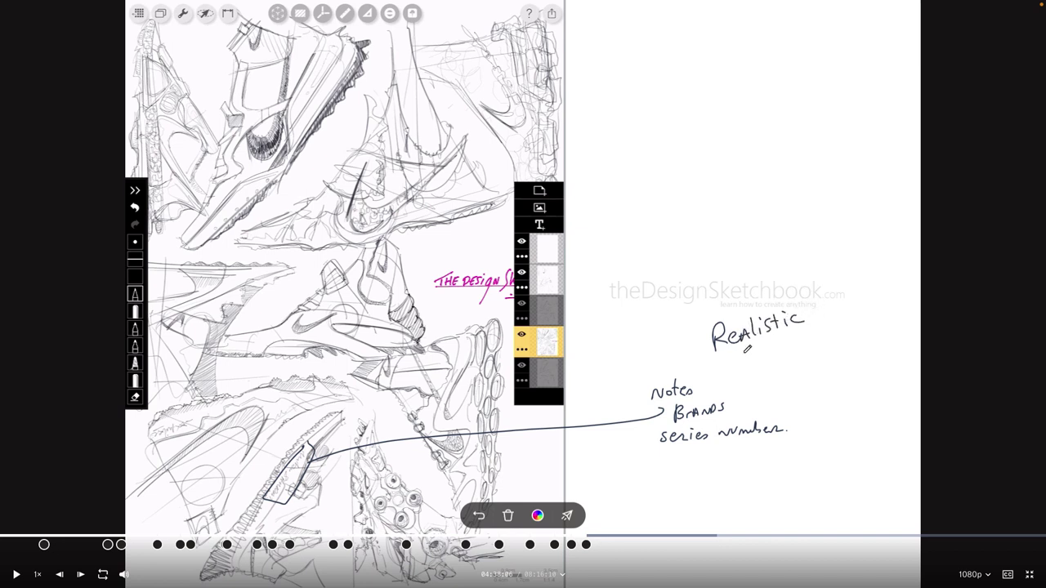
mouse_move(188, 405)
mouse_down()
mouse_move(190, 449)
mouse_move(198, 413)
mouse_up()
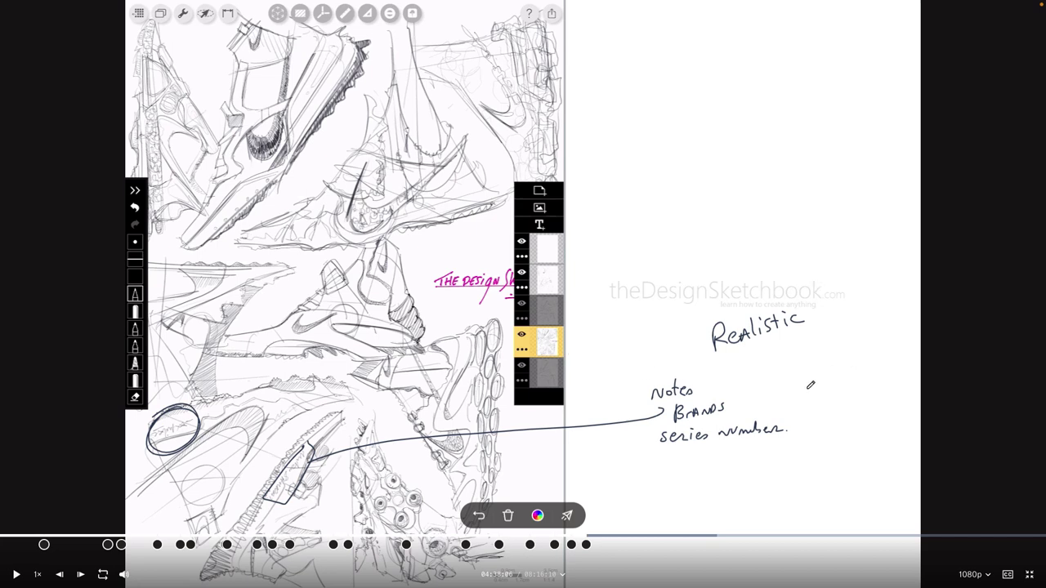
Sketch a side-view shoe outline with a double sole line beside the word "Realistic".
drag(745, 386, 866, 381)
mouse_move(782, 373)
mouse_down()
mouse_move(887, 353)
mouse_move(733, 376)
mouse_up()
mouse_move(826, 308)
mouse_down()
mouse_move(724, 372)
mouse_move(872, 317)
mouse_up()
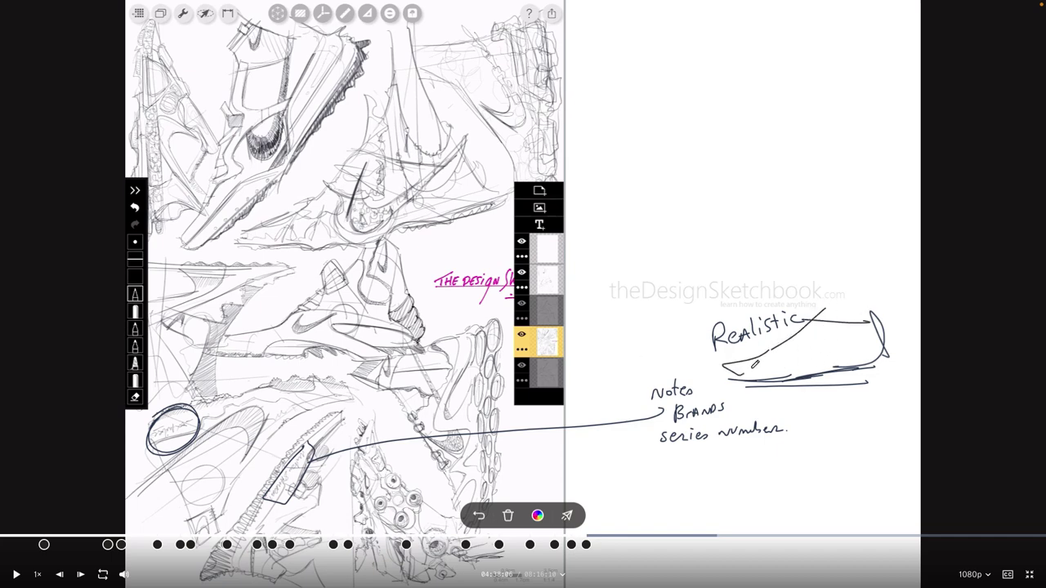
Detail the small shoe with a sole insert, heel panel, tongue lines, eyelet tabs and an extended heel and sole.
mouse_move(756, 374)
mouse_down()
mouse_move(791, 369)
mouse_move(782, 376)
mouse_up()
drag(868, 338, 845, 367)
mouse_move(842, 325)
mouse_down()
mouse_move(849, 311)
mouse_move(778, 350)
mouse_move(786, 356)
mouse_up()
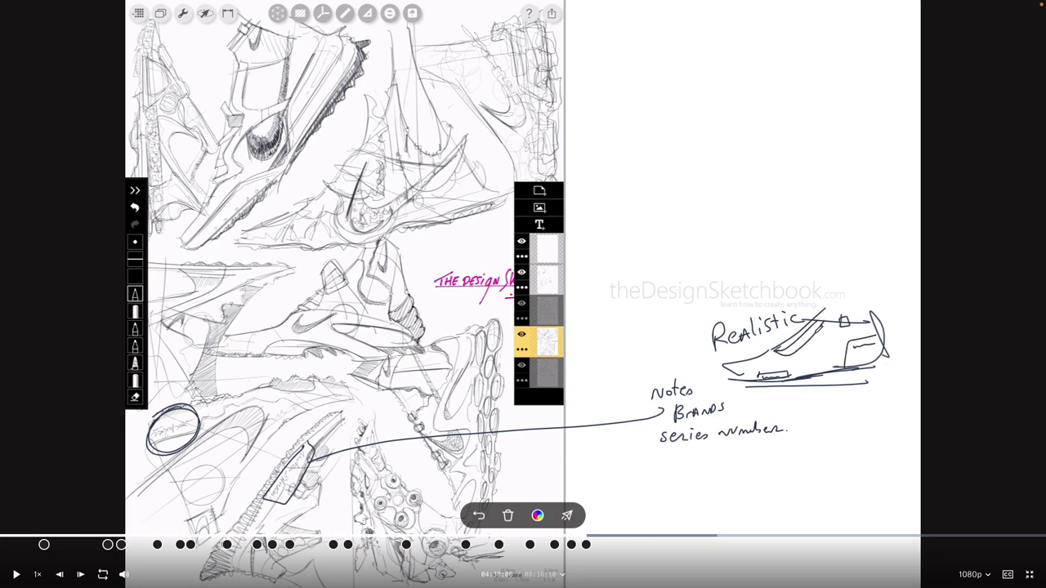
drag(829, 326, 814, 342)
drag(884, 346, 896, 381)
mouse_move(751, 389)
mouse_down()
mouse_move(883, 390)
mouse_move(898, 378)
mouse_up()
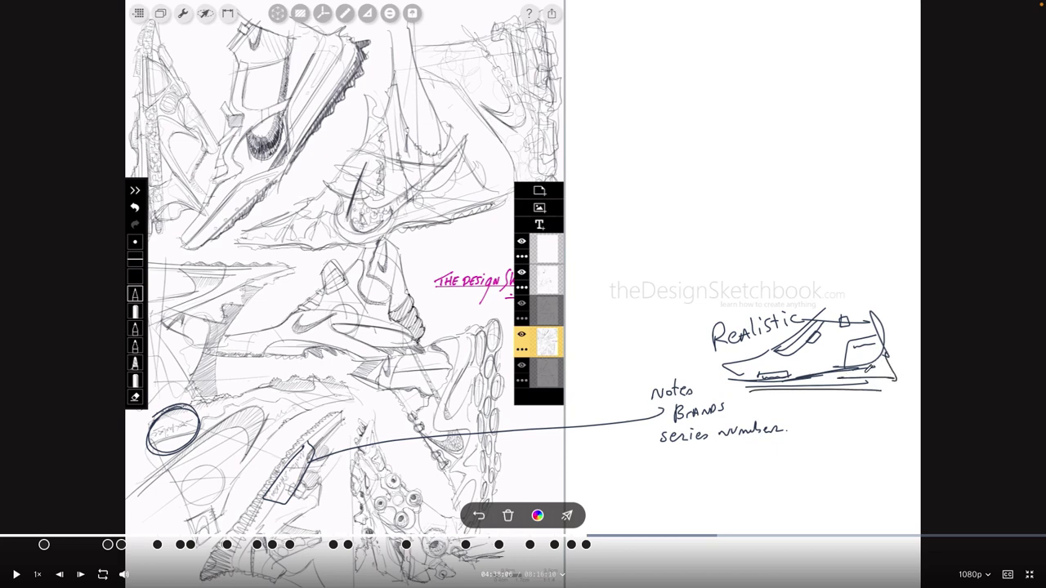
Complete the small shoe with a heel tab, raised tongue, toe section, side panel lines and collar edge.
drag(870, 312, 884, 321)
drag(838, 294, 832, 322)
mouse_move(767, 353)
mouse_down()
mouse_move(708, 377)
mouse_move(762, 366)
mouse_move(792, 377)
mouse_up()
drag(829, 351, 816, 356)
drag(827, 370, 835, 359)
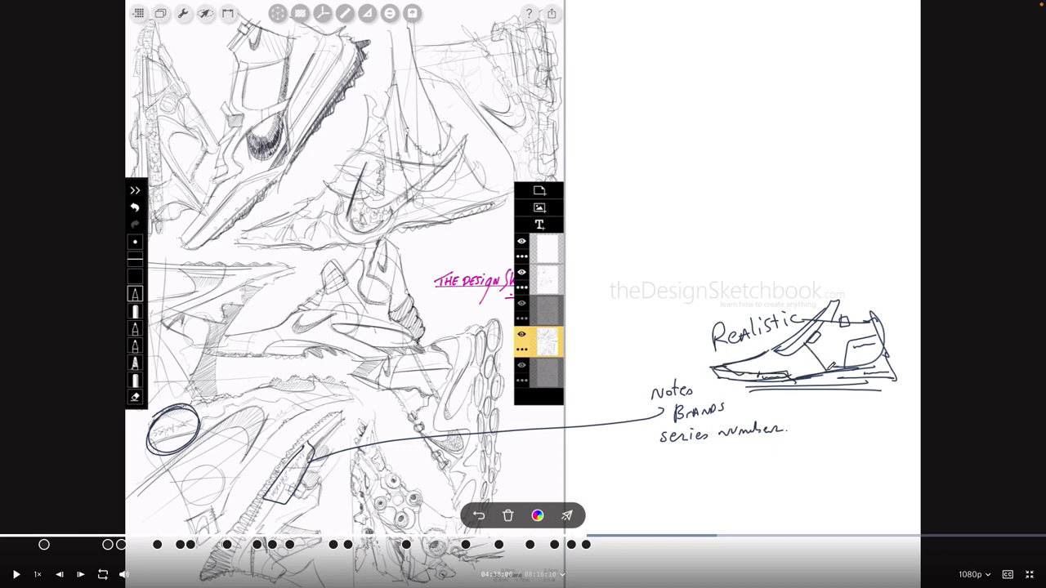
drag(767, 349, 791, 374)
mouse_move(836, 300)
mouse_down()
mouse_move(845, 320)
mouse_move(868, 314)
mouse_up()
Play the video on to 04:44:13, pause it, and circle the paint roller tool with an arrow pointing at it.
click(16, 576)
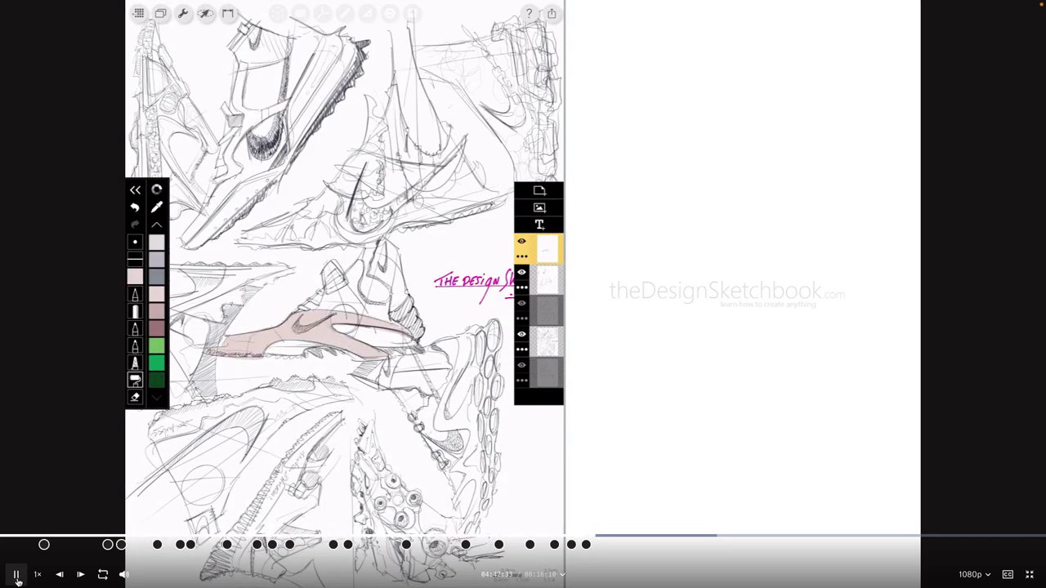
click(16, 577)
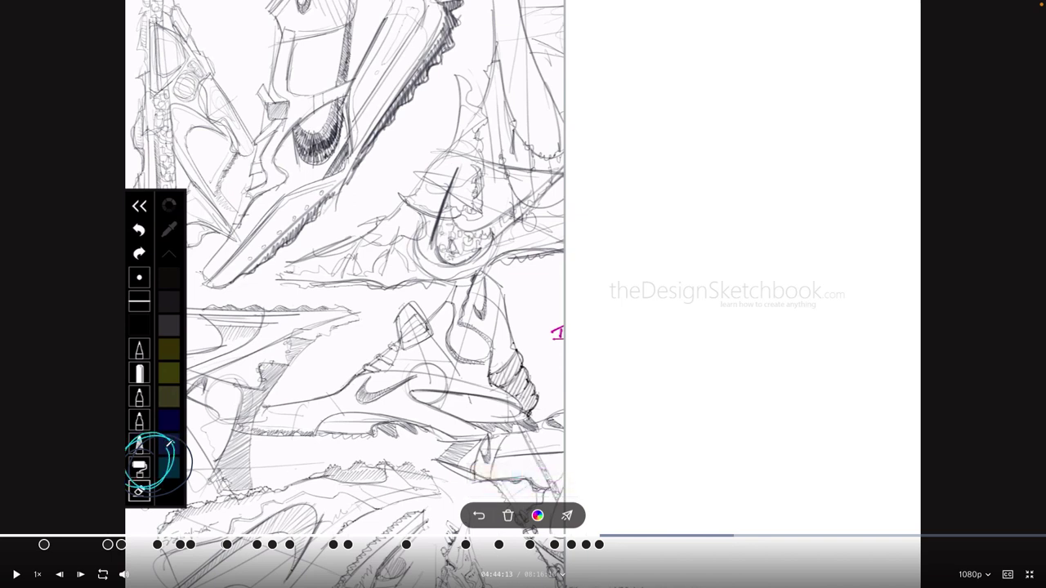
mouse_move(297, 368)
mouse_down()
mouse_move(200, 428)
mouse_move(194, 444)
mouse_up()
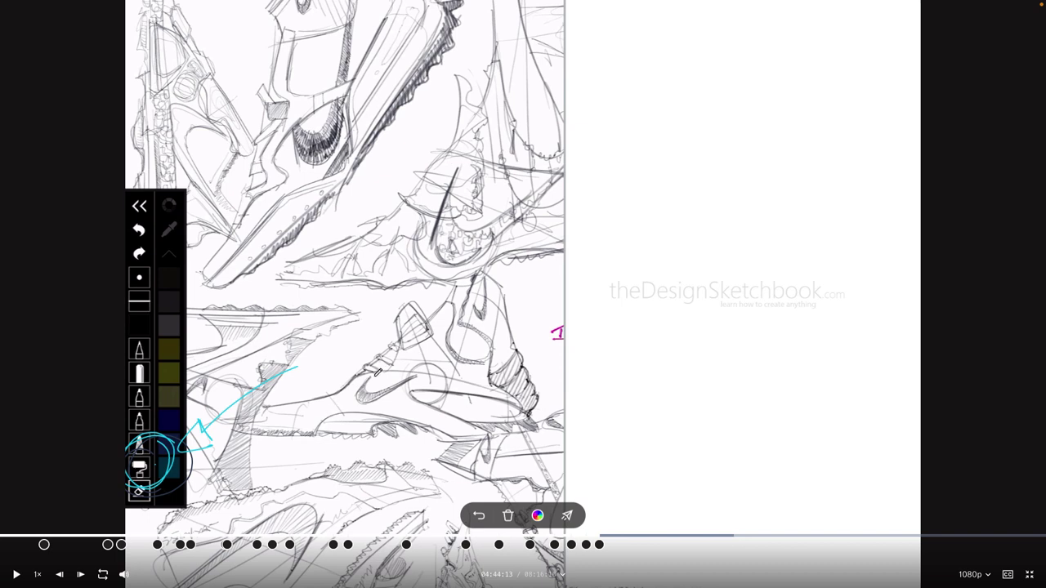
Trace the middle shoe's midsole, shade panels on two neighbouring shoes, write "Speed" and "Rough", and resume the video.
mouse_move(359, 369)
mouse_down()
mouse_move(254, 406)
mouse_move(309, 436)
mouse_move(392, 420)
mouse_move(487, 436)
mouse_up()
mouse_move(414, 394)
mouse_down()
mouse_move(513, 405)
mouse_move(380, 366)
mouse_up()
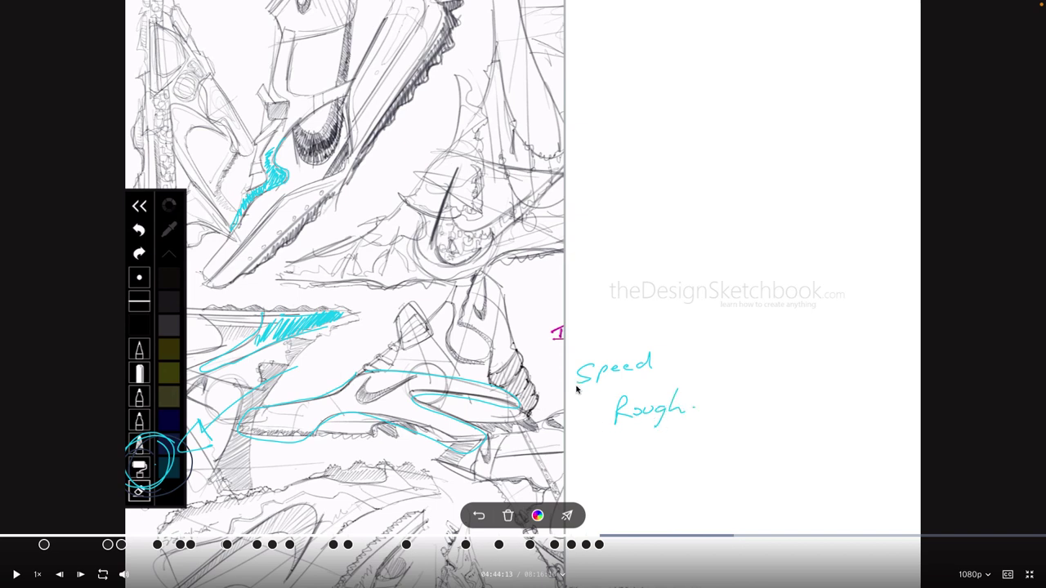
click(16, 575)
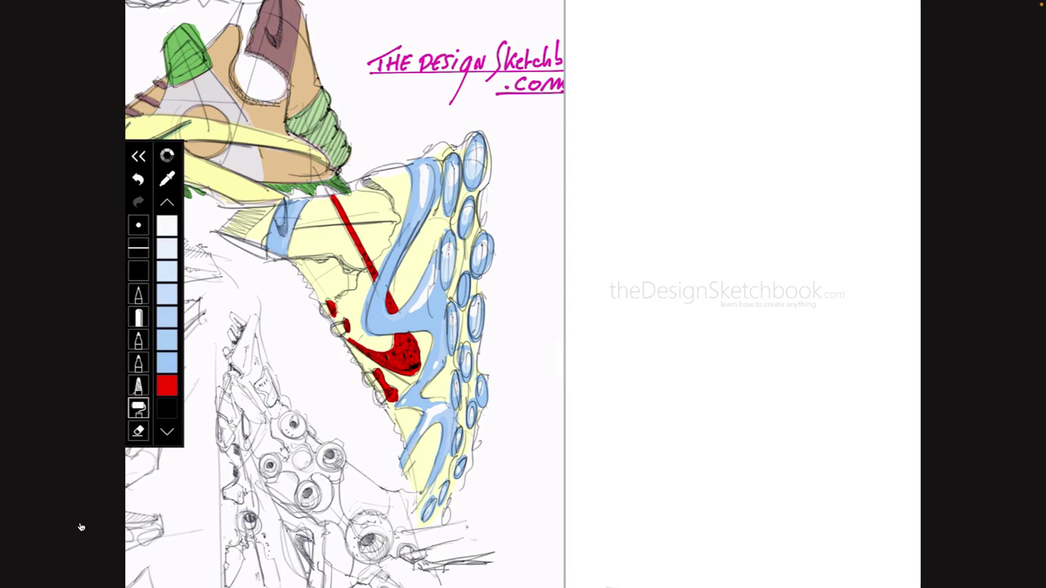
Pause the video at 05:15:12, write "General to details", circle the blue sole ovals and number their three color tones 1 to 3.
mouse_move(17, 572)
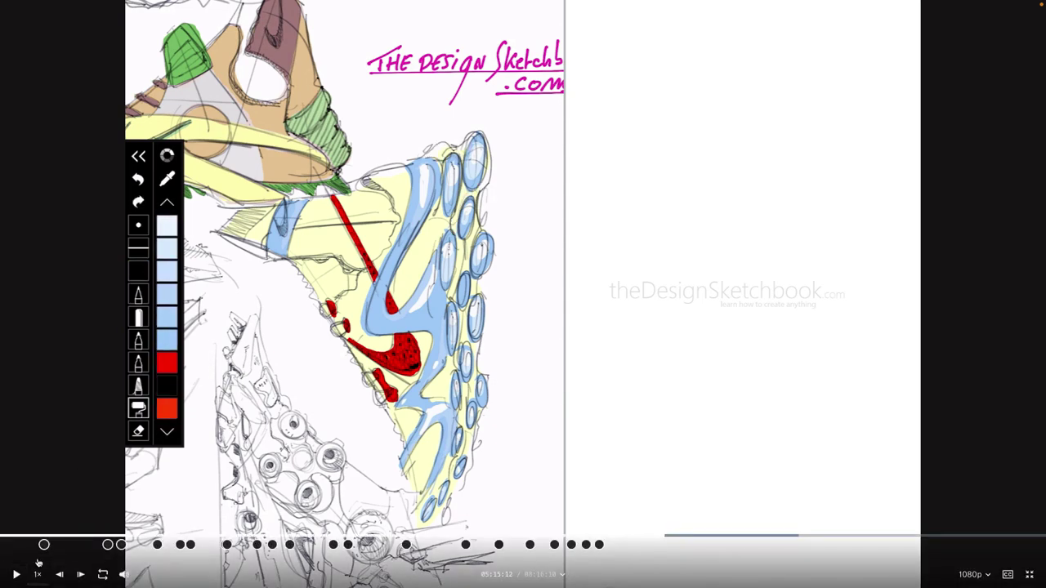
mouse_move(478, 110)
mouse_down()
mouse_move(405, 214)
mouse_move(472, 116)
mouse_up()
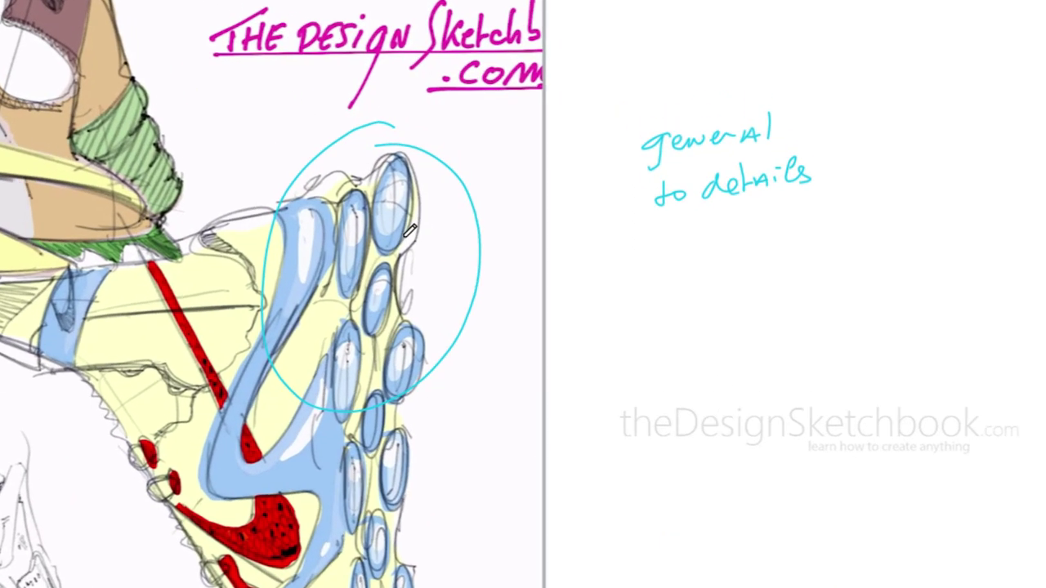
drag(472, 182, 520, 179)
drag(478, 228, 476, 222)
mouse_move(397, 216)
mouse_down()
mouse_move(471, 196)
mouse_move(523, 202)
mouse_move(498, 175)
mouse_up()
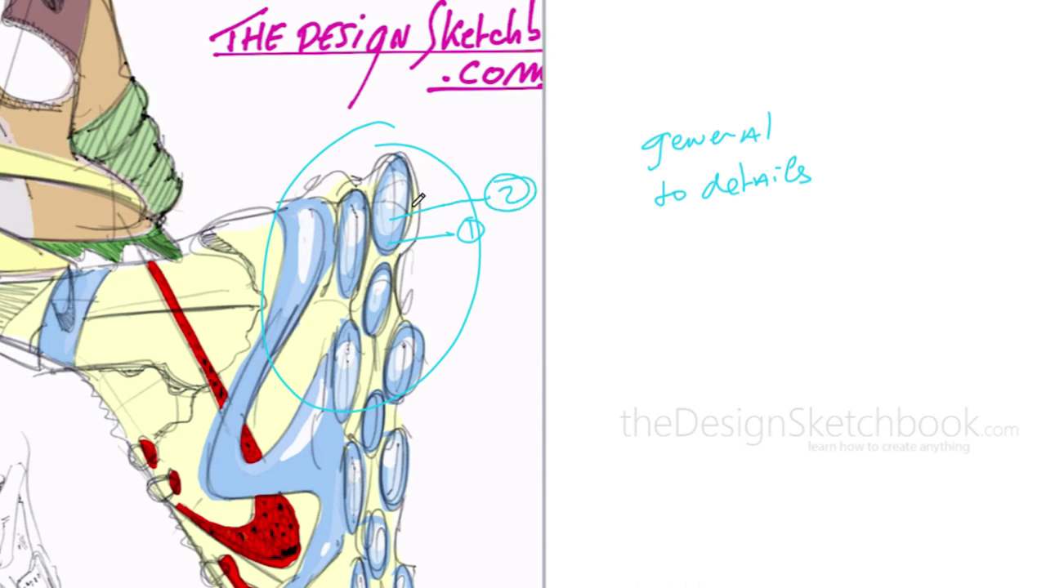
mouse_move(394, 193)
mouse_down()
mouse_move(509, 131)
mouse_move(501, 126)
mouse_move(506, 143)
mouse_move(487, 129)
mouse_move(510, 119)
mouse_up()
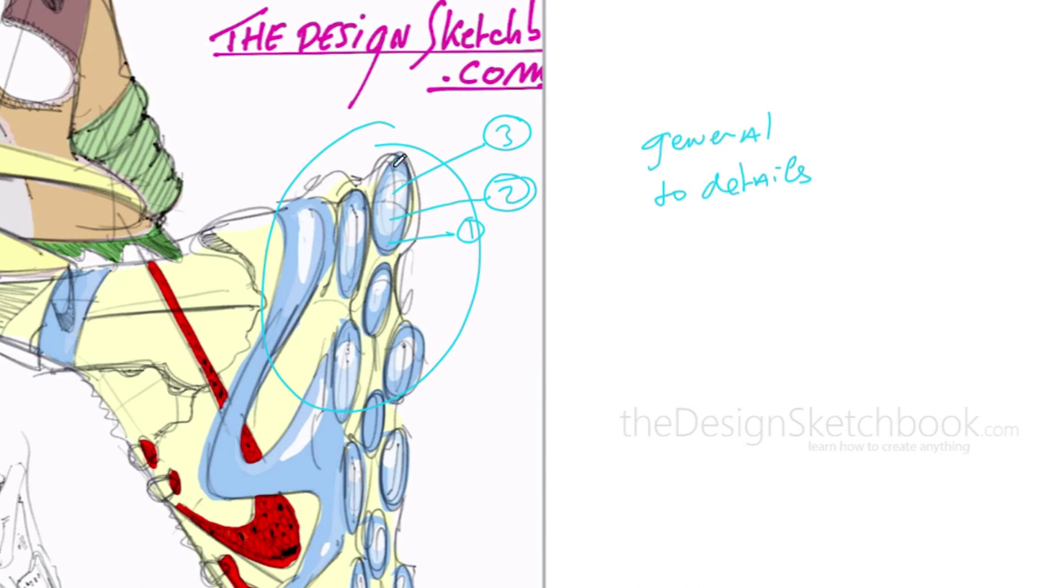
Write "Cartoon cell shading" on the blank page beside the colored shoe.
drag(671, 331, 658, 347)
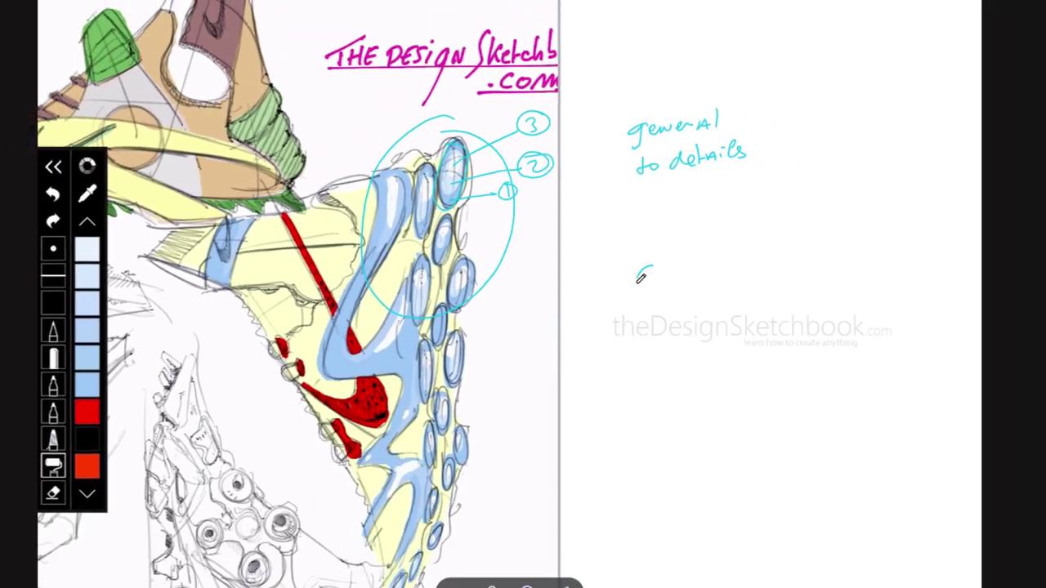
drag(640, 278, 672, 275)
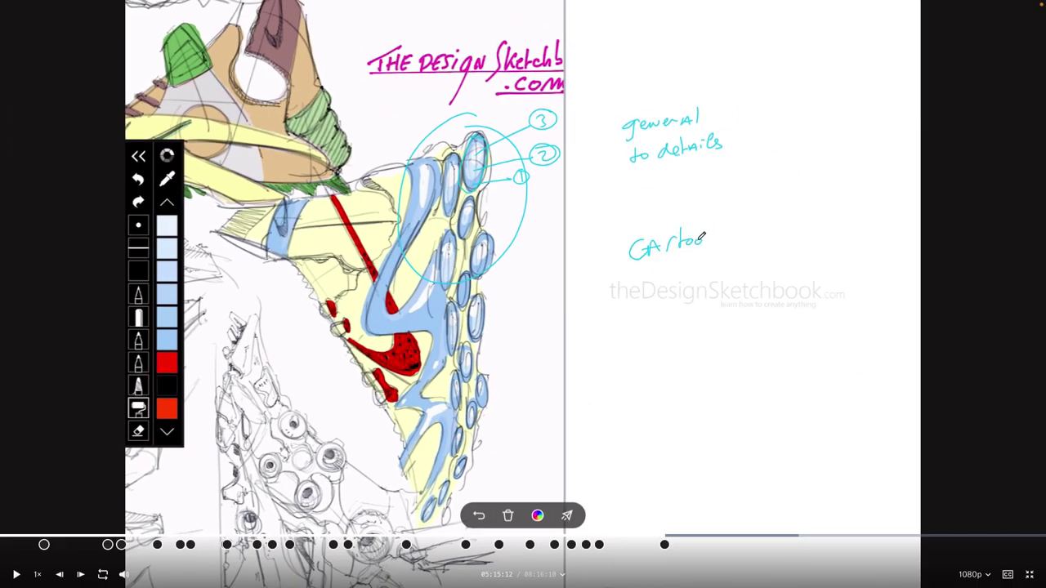
drag(687, 263, 704, 265)
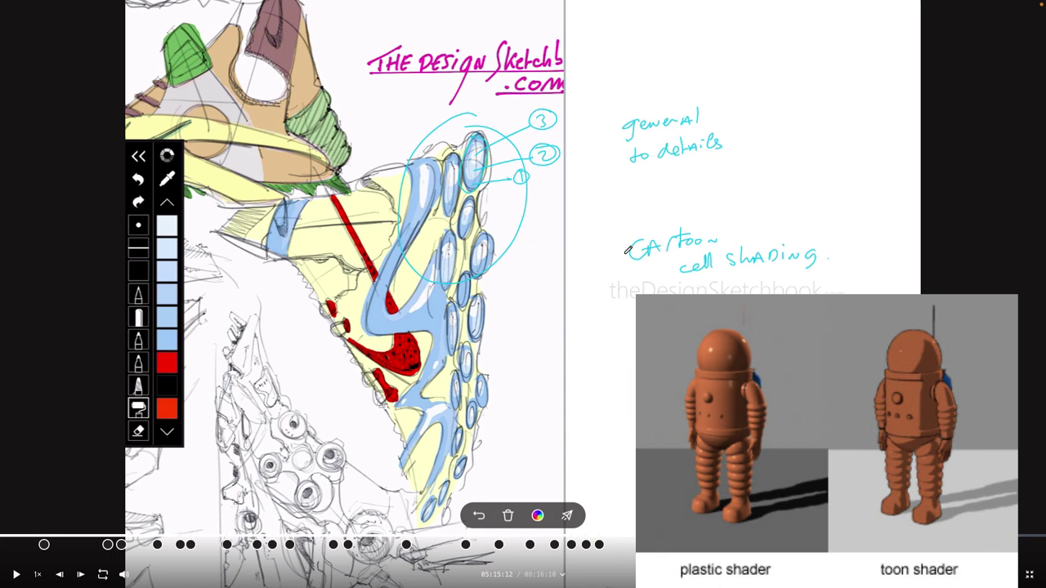
Play the video on to 05:27:18, pause it, circle the active stencil tool with a leader line, and resume playback.
click(17, 575)
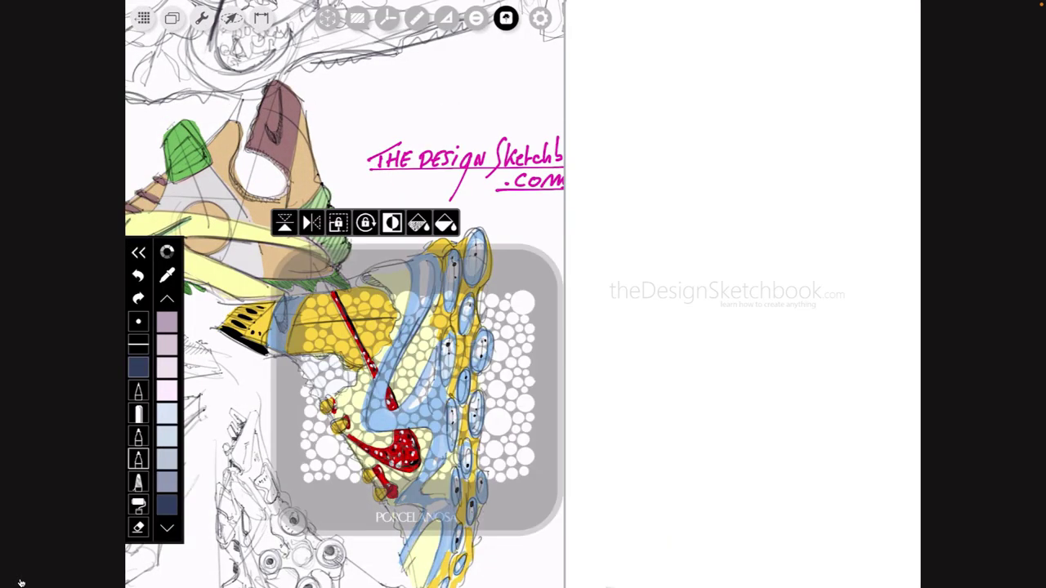
mouse_move(16, 572)
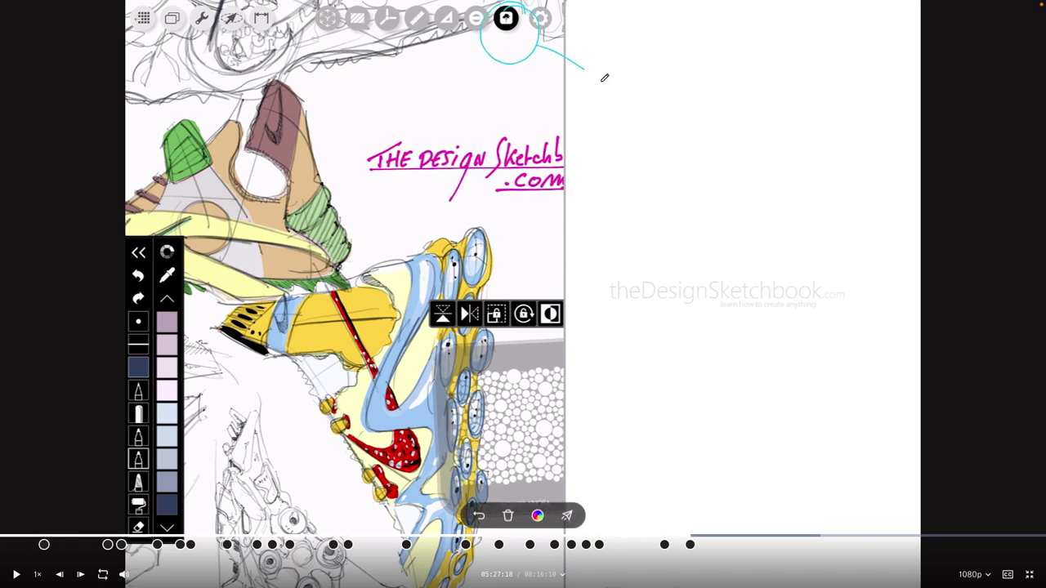
key(space)
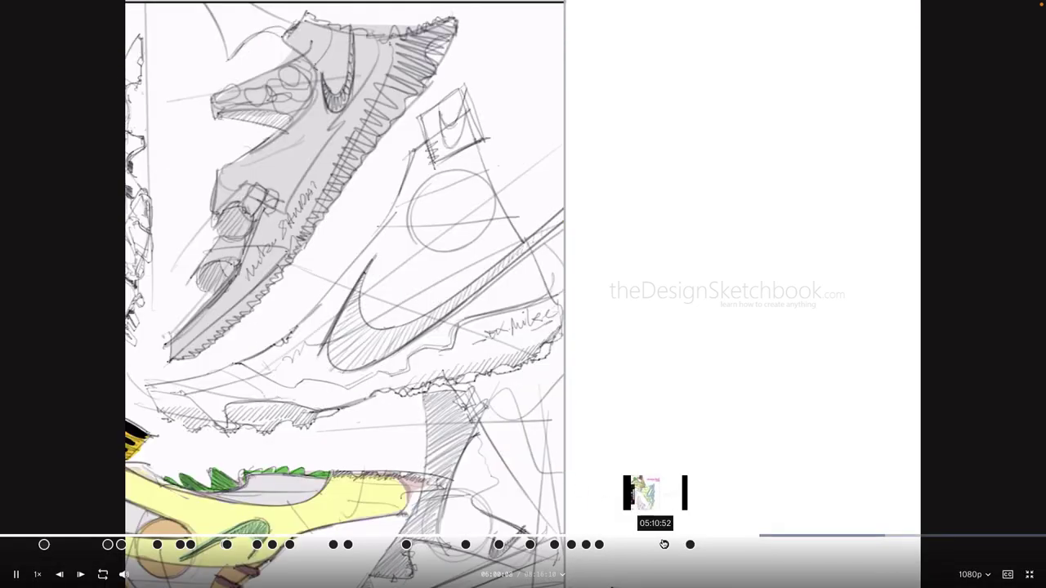
Scrub back through the video to the circle-pattern stencil at 05:42:55 and resume playback from there.
click(744, 539)
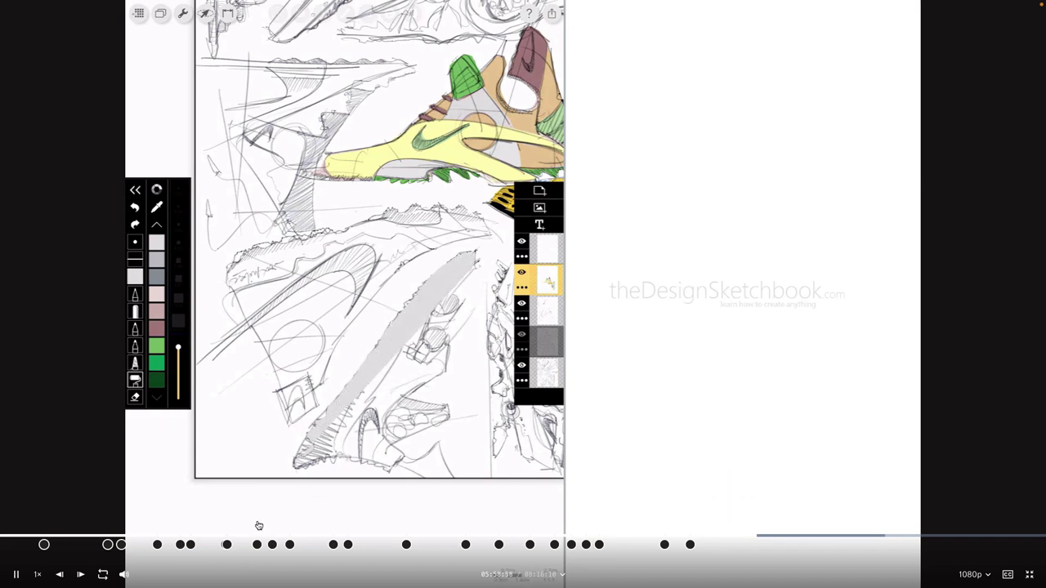
click(739, 539)
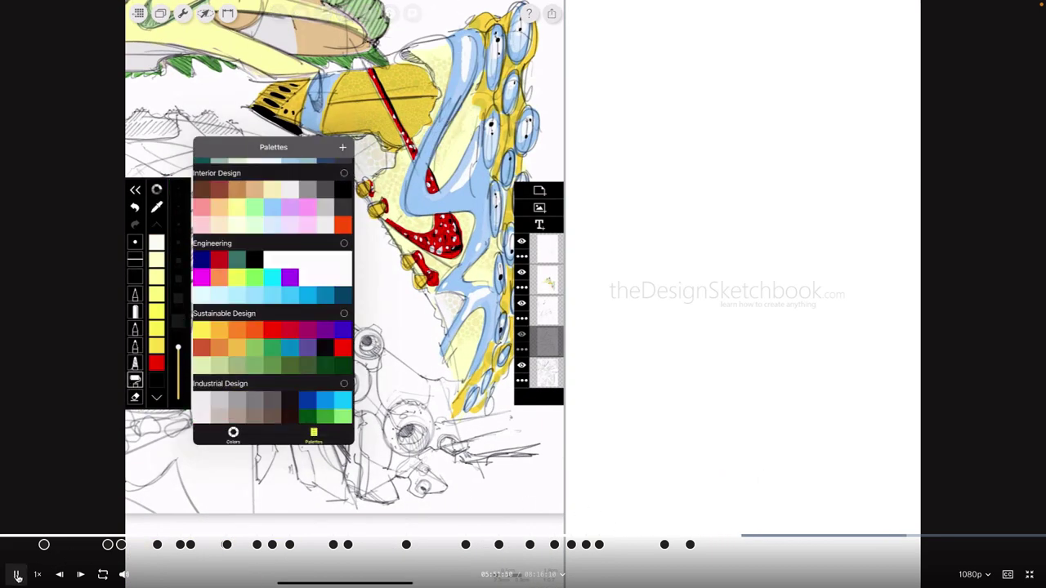
click(18, 574)
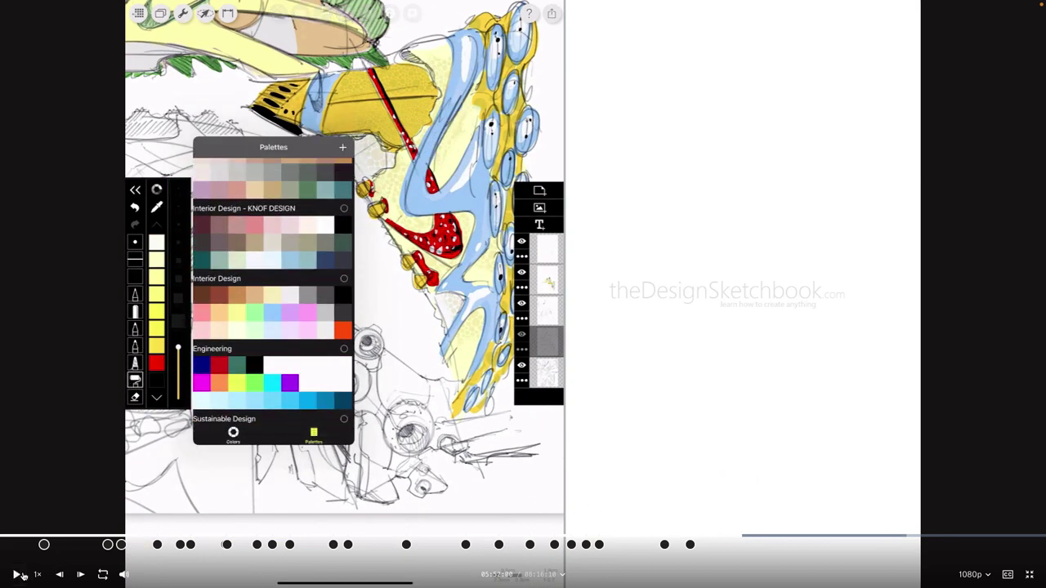
click(723, 539)
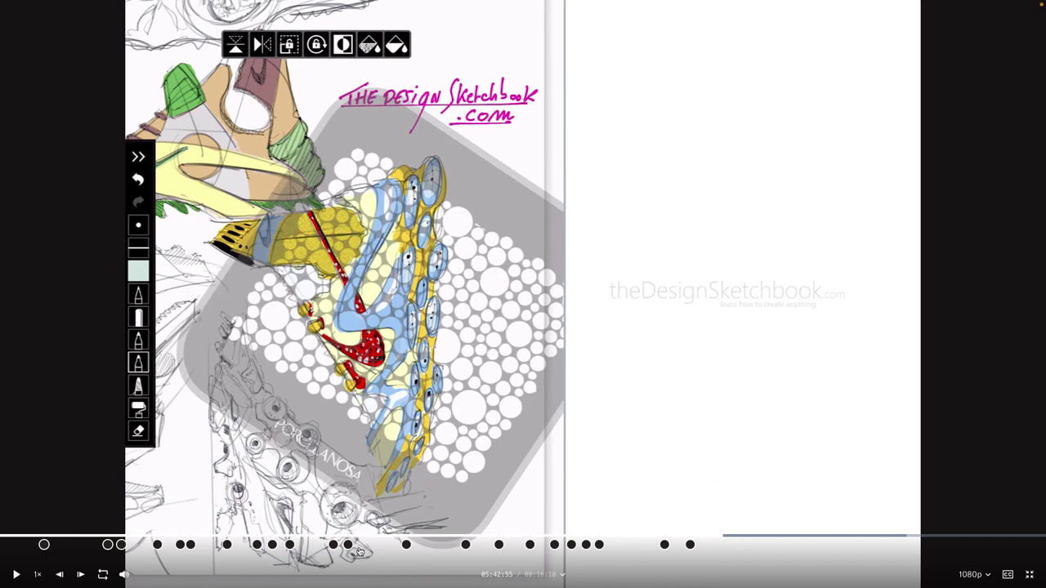
click(16, 574)
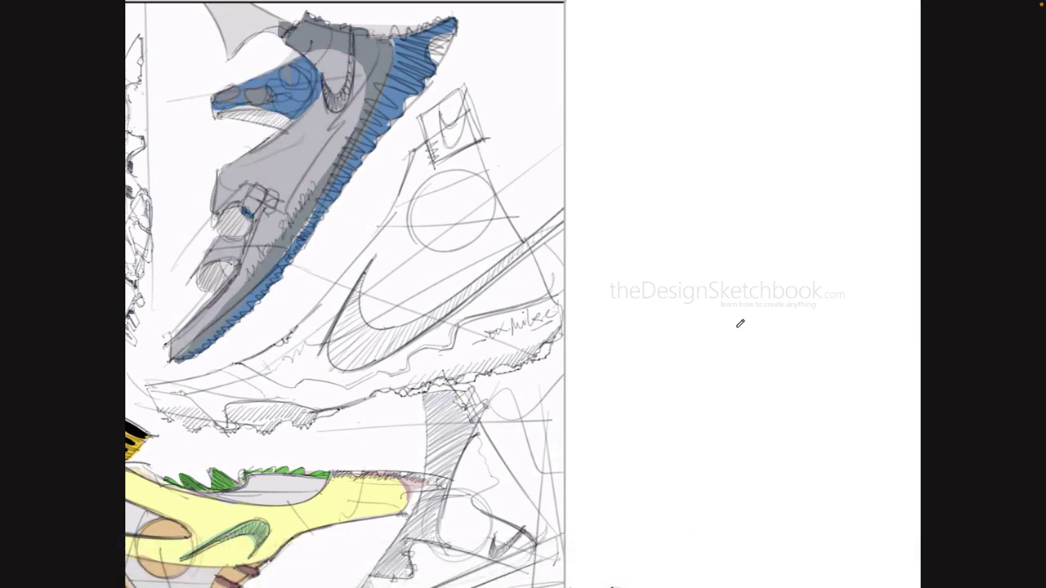
Pause the video on the grey and blue shoe, mark its sole highlights, label the strap "Camo" with an arrow, and resume playback.
mouse_move(740, 324)
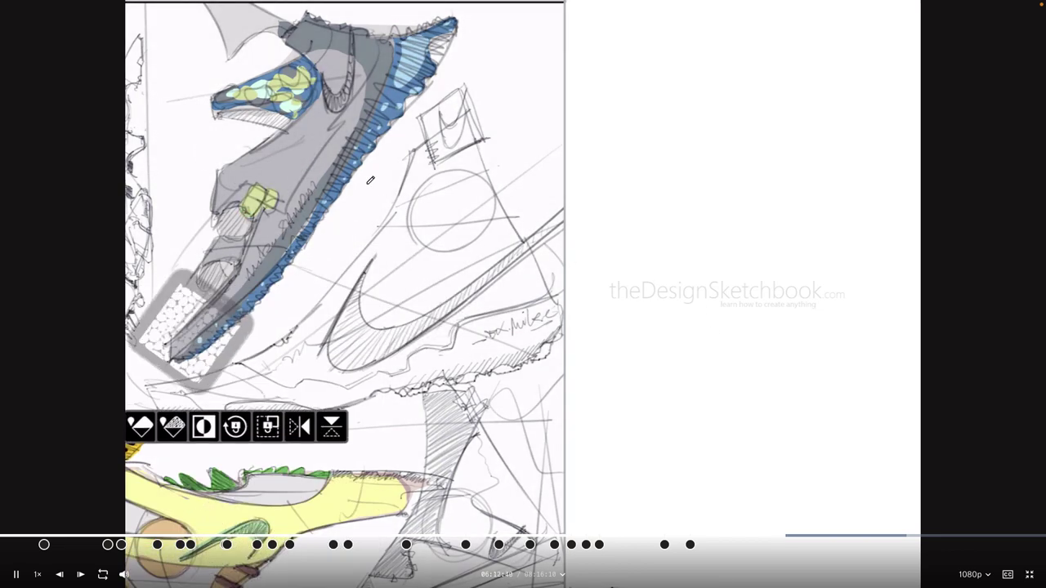
key(space)
drag(412, 107, 389, 104)
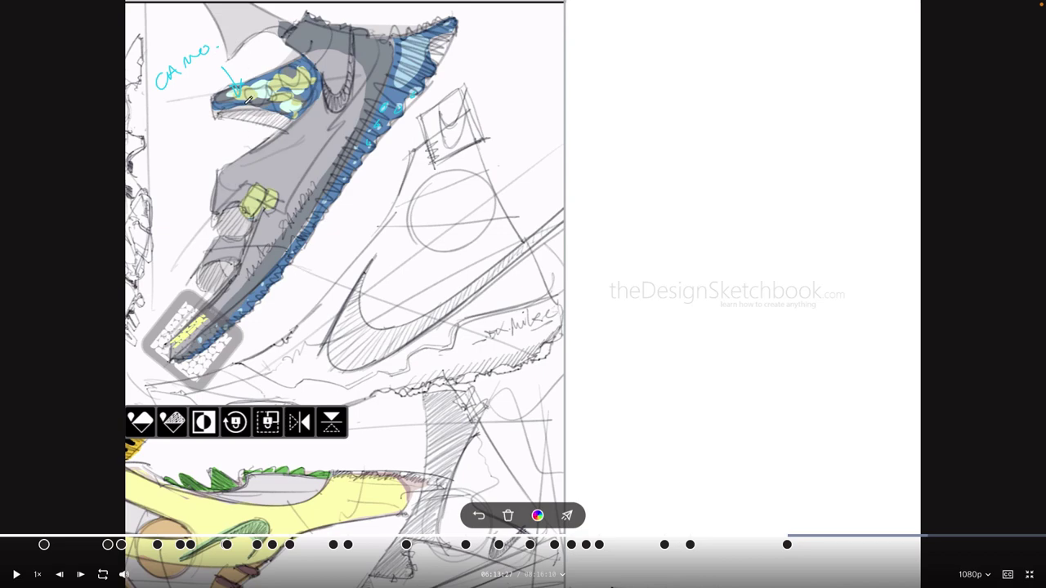
click(16, 574)
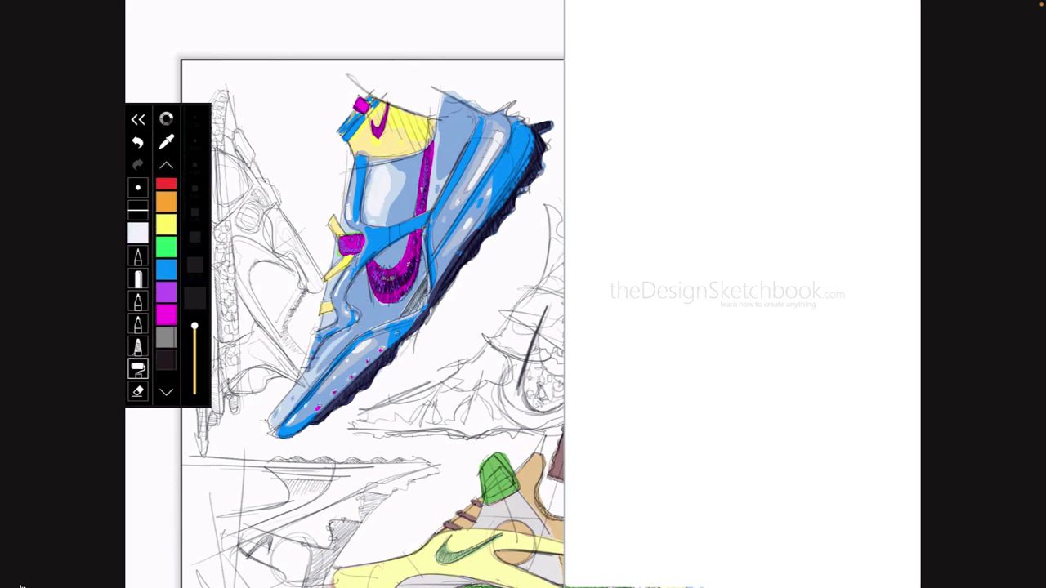
Pause the video at 07:24:48, circle the blue shoe's collar, sole edge and toe, write "Be sketchy for colors too", and resume playback.
click(16, 574)
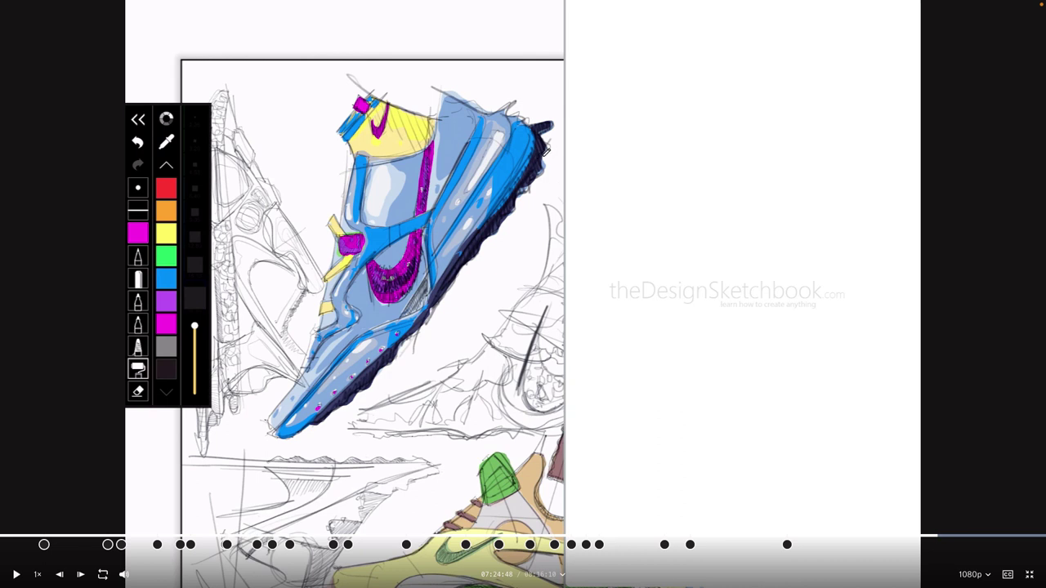
drag(446, 85, 450, 104)
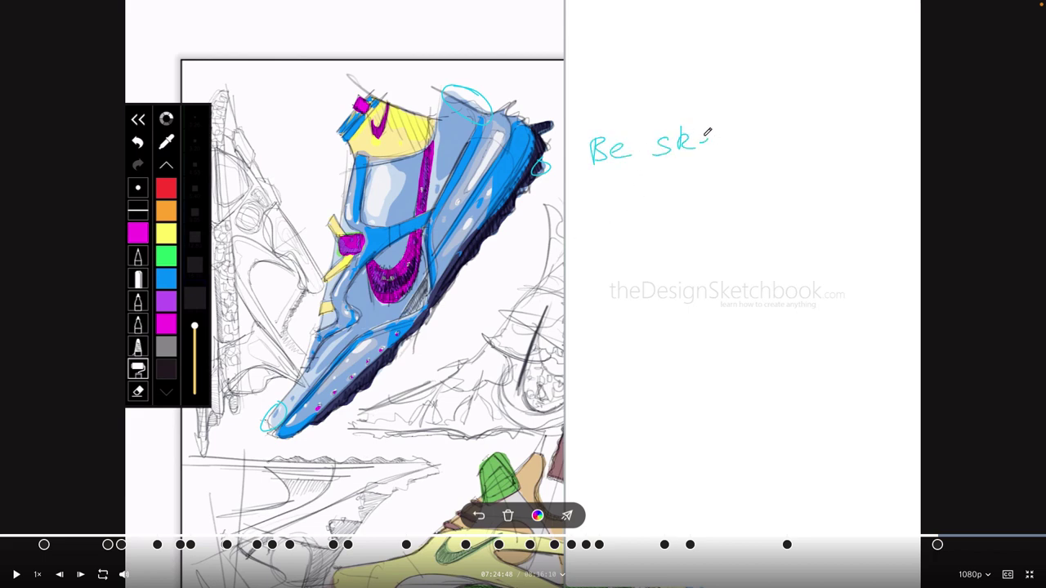
drag(723, 137, 789, 132)
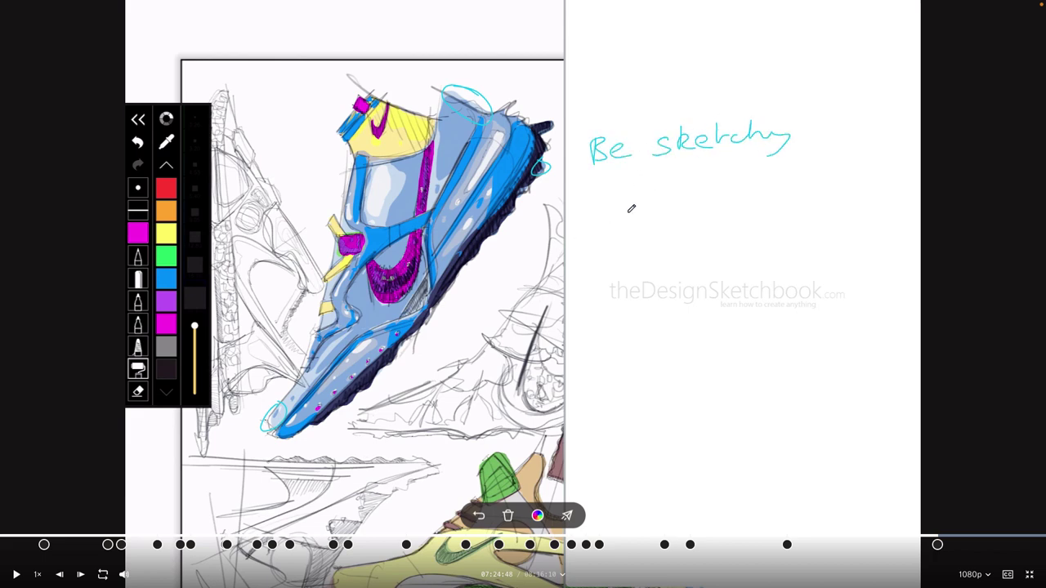
mouse_move(621, 217)
mouse_down()
mouse_move(638, 190)
mouse_move(655, 212)
mouse_move(696, 194)
mouse_move(705, 204)
mouse_move(733, 188)
mouse_move(733, 175)
mouse_move(740, 200)
mouse_move(782, 190)
mouse_up()
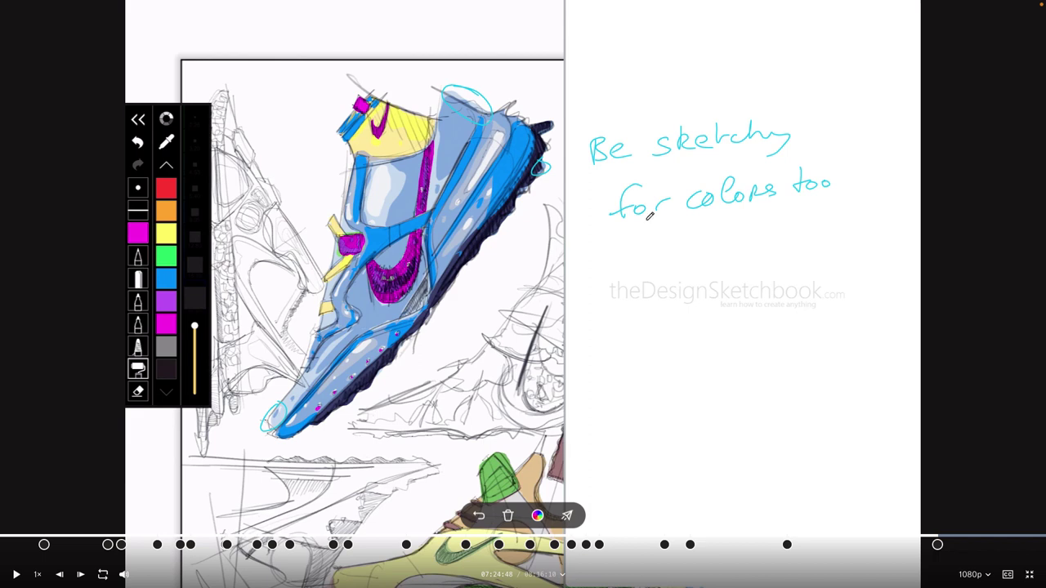
click(17, 575)
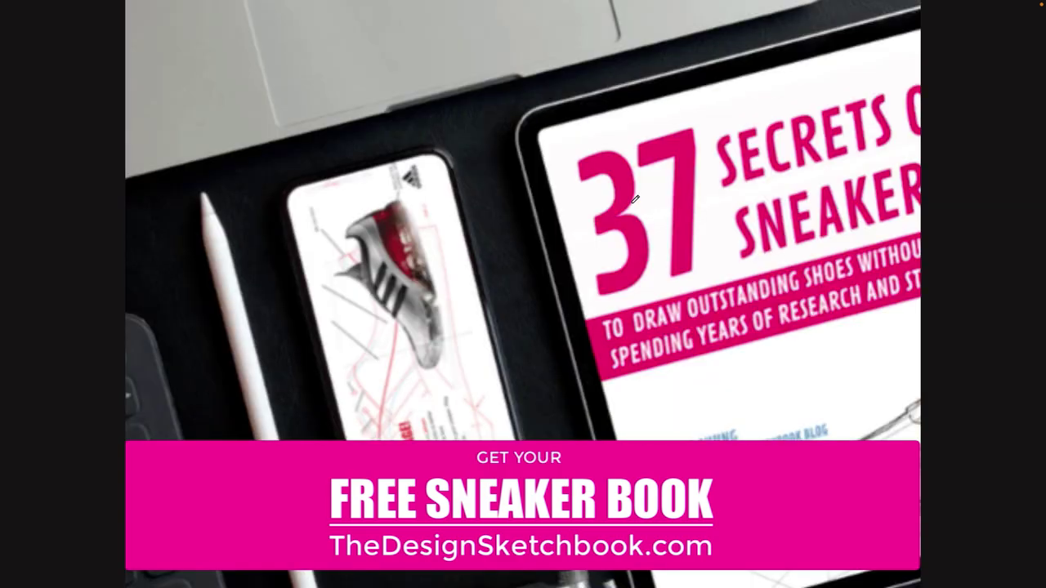
mouse_move(604, 214)
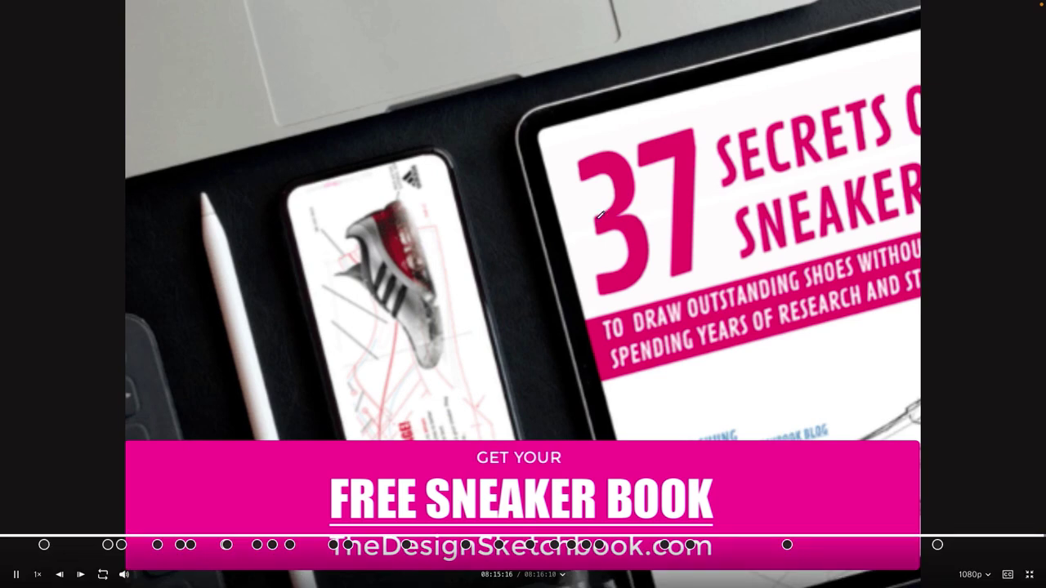